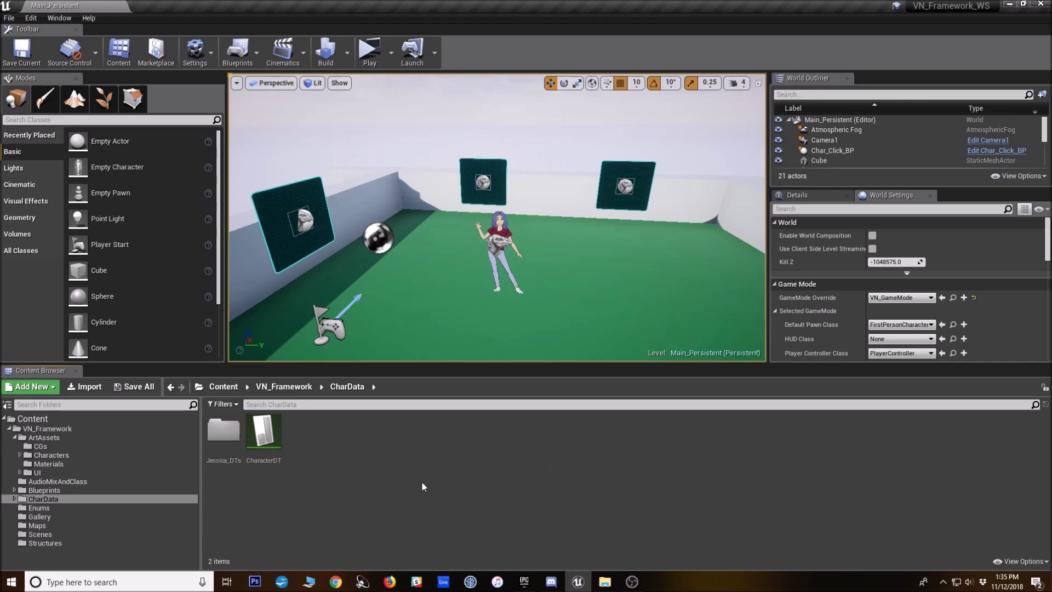
# Play-test the game, continue from the main menu, and advance through Jessica's tutorial dialogue
pyautogui.click(368, 51)
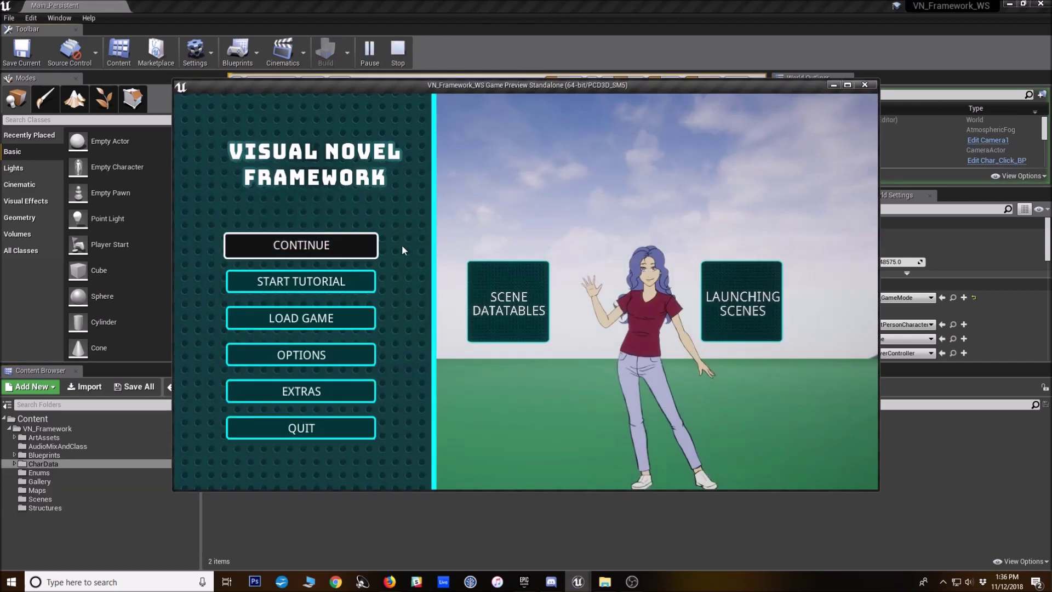
pyautogui.click(283, 253)
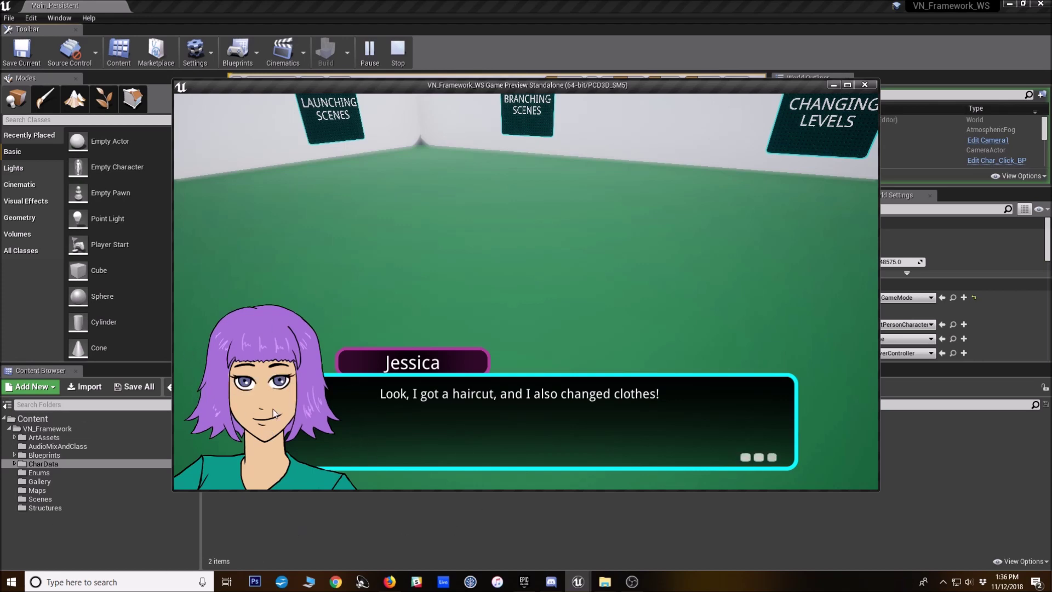
pyautogui.click(350, 396)
pyautogui.click(352, 395)
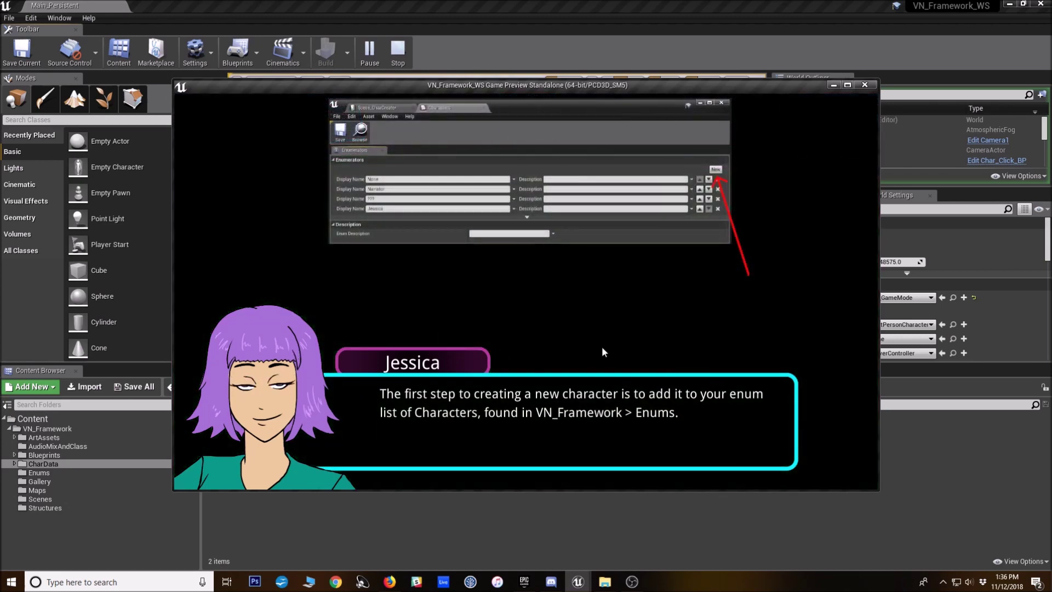
pyautogui.click(603, 294)
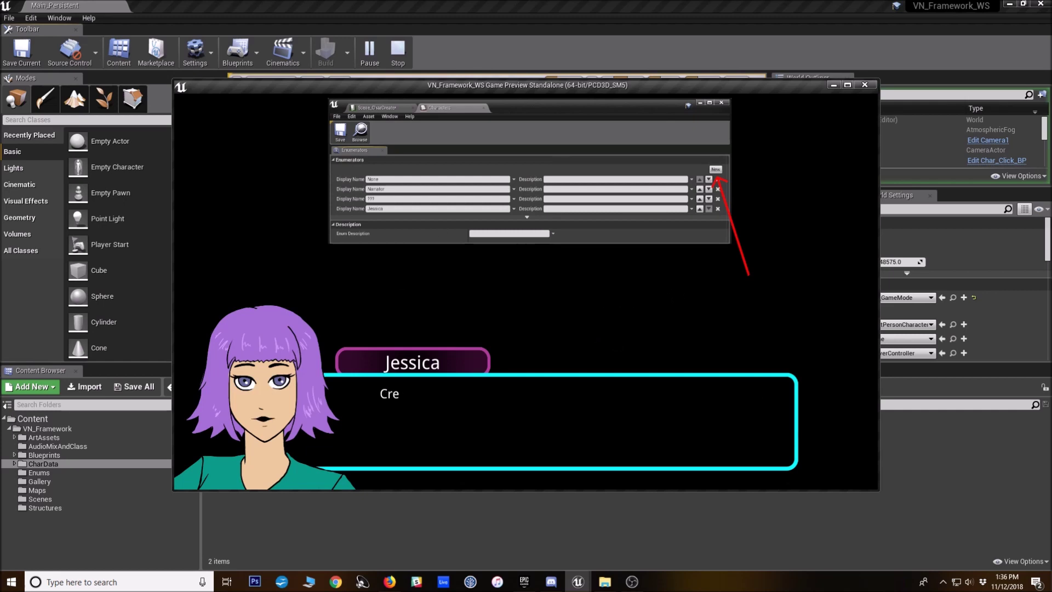
pyautogui.click(599, 295)
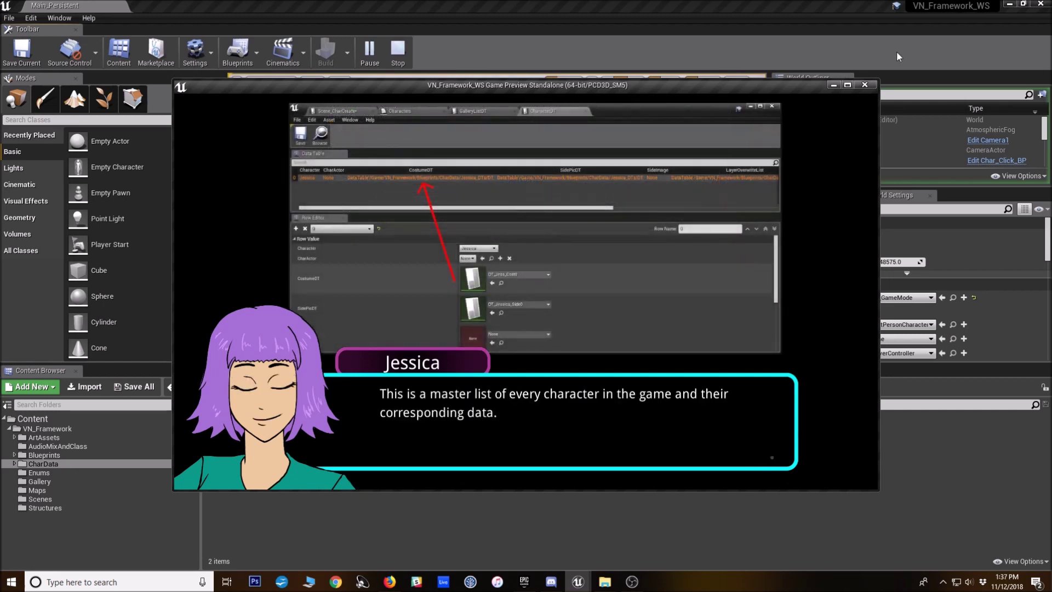
pyautogui.click(862, 85)
# Play-test again from the tutorial, skip through Jessica's dialogue lines, then stop the preview
pyautogui.click(370, 55)
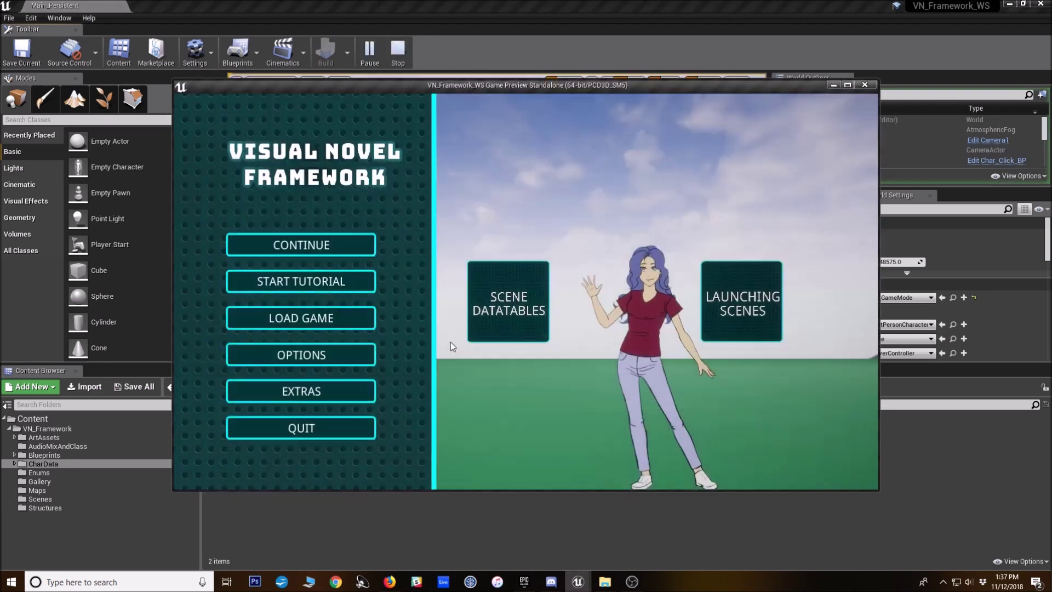
pyautogui.click(301, 281)
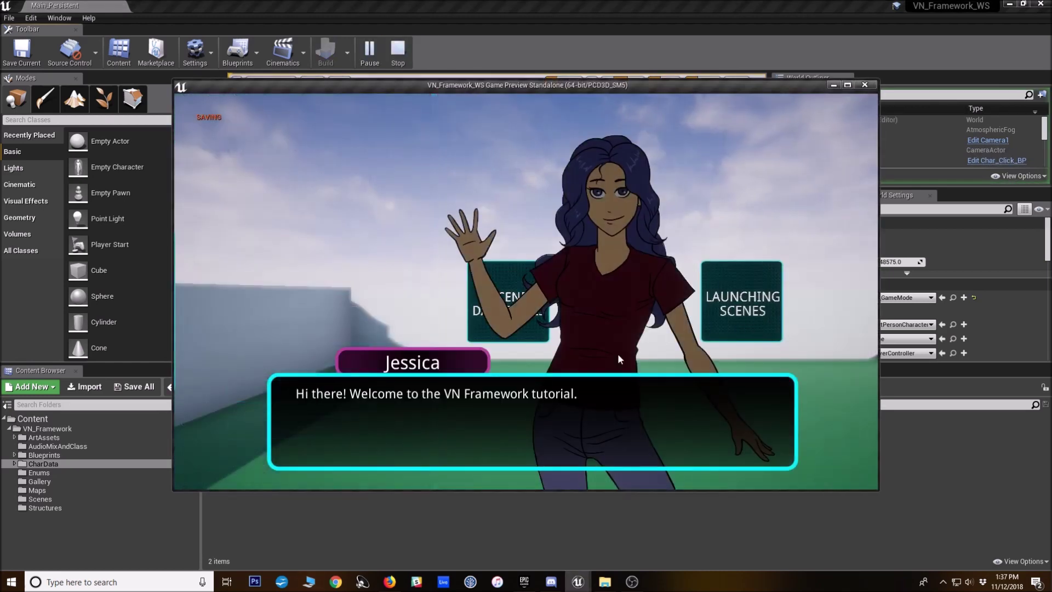
pyautogui.click(499, 298)
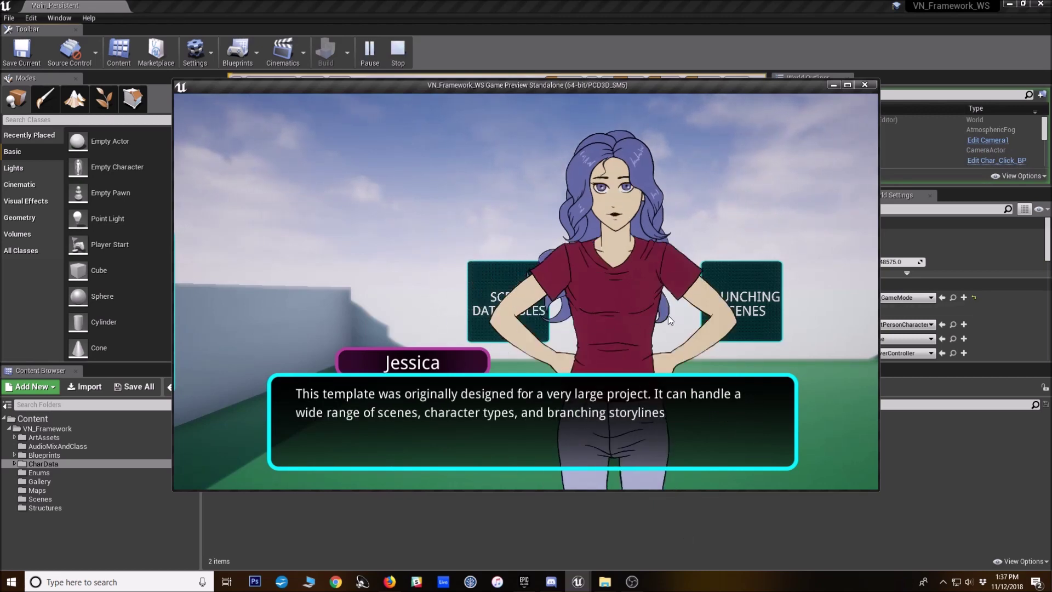
pyautogui.click(416, 384)
pyautogui.click(417, 383)
pyautogui.click(417, 382)
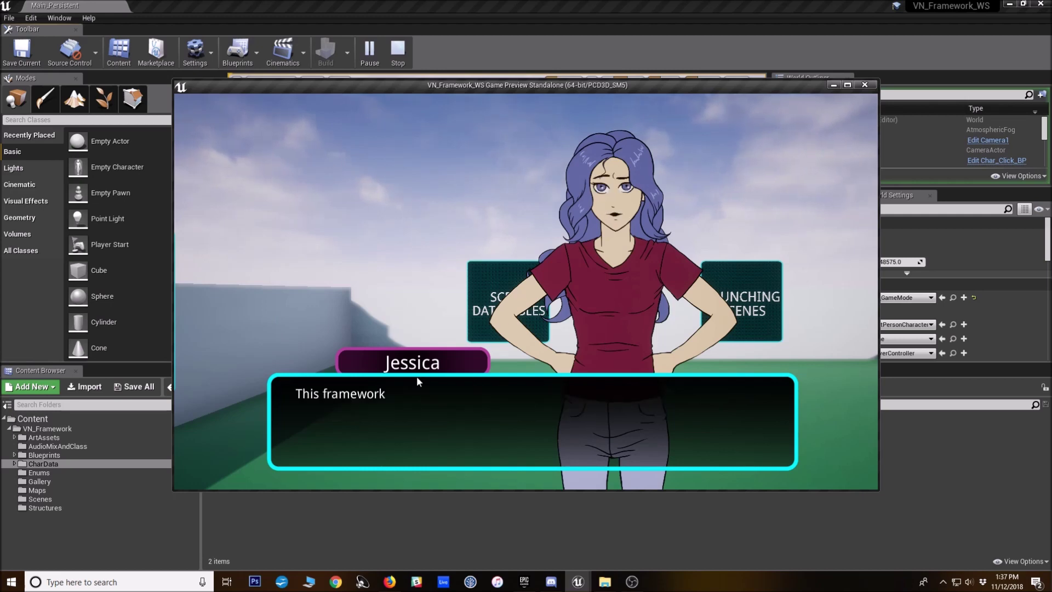
pyautogui.click(418, 381)
pyautogui.click(417, 380)
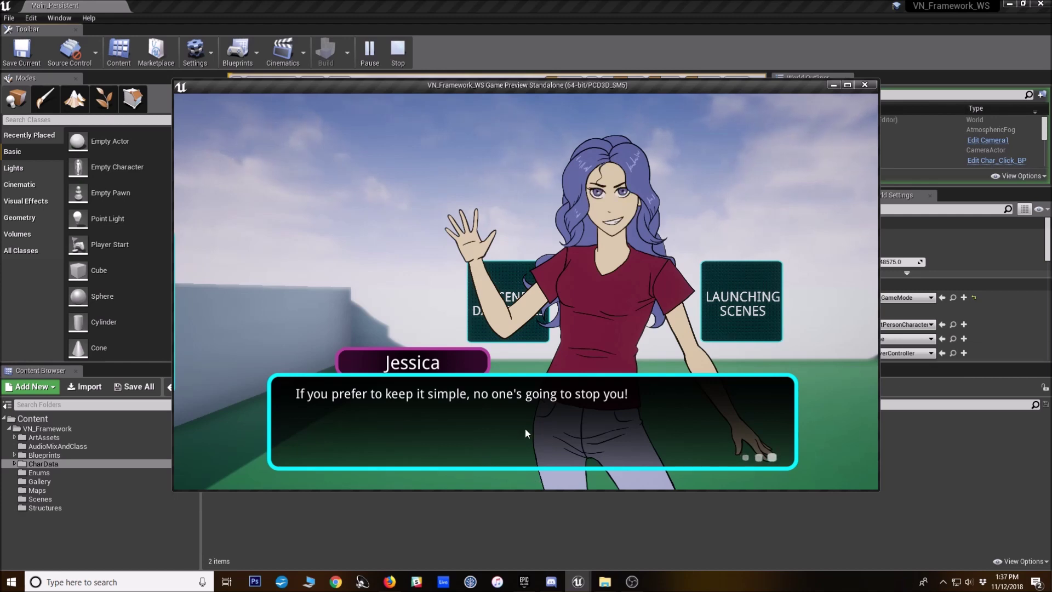
pyautogui.click(864, 84)
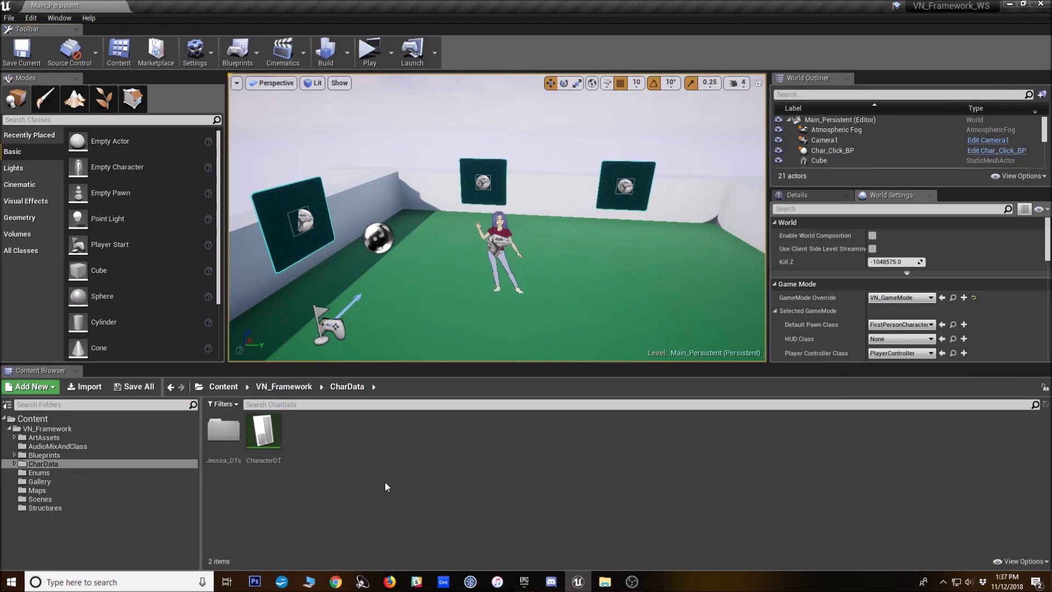
# Glance at the YoungKaterina sprite folder, then open the Characters enum from the Enums folder
pyautogui.moveTo(605, 581)
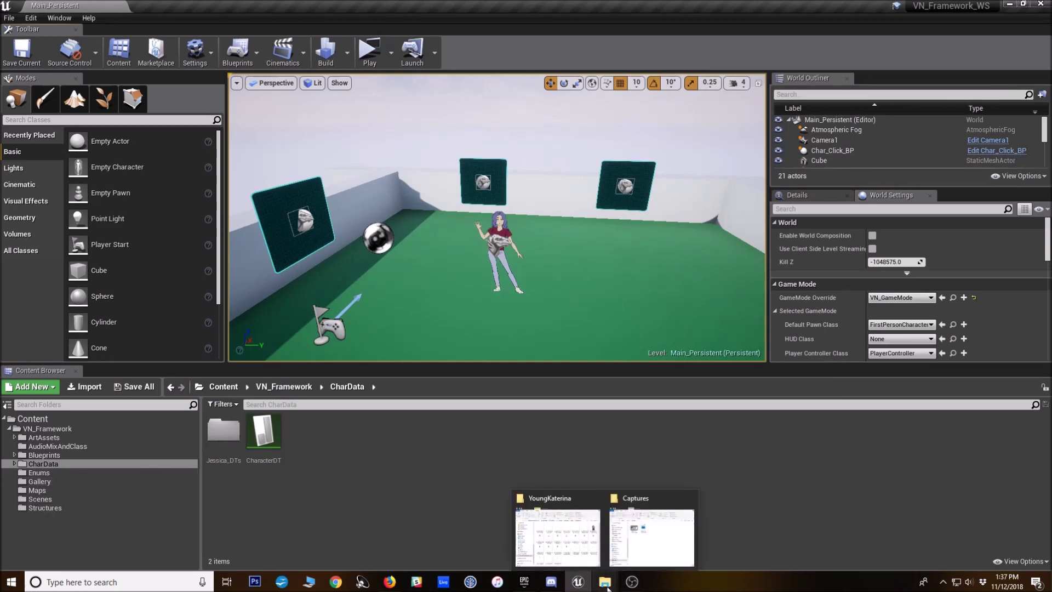
pyautogui.click(536, 547)
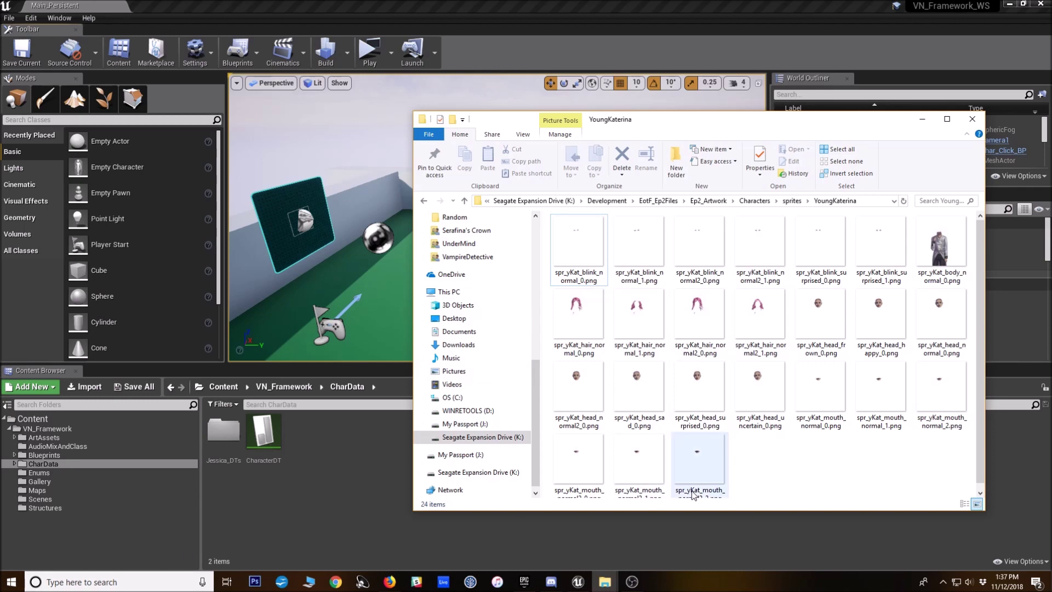
pyautogui.click(262, 489)
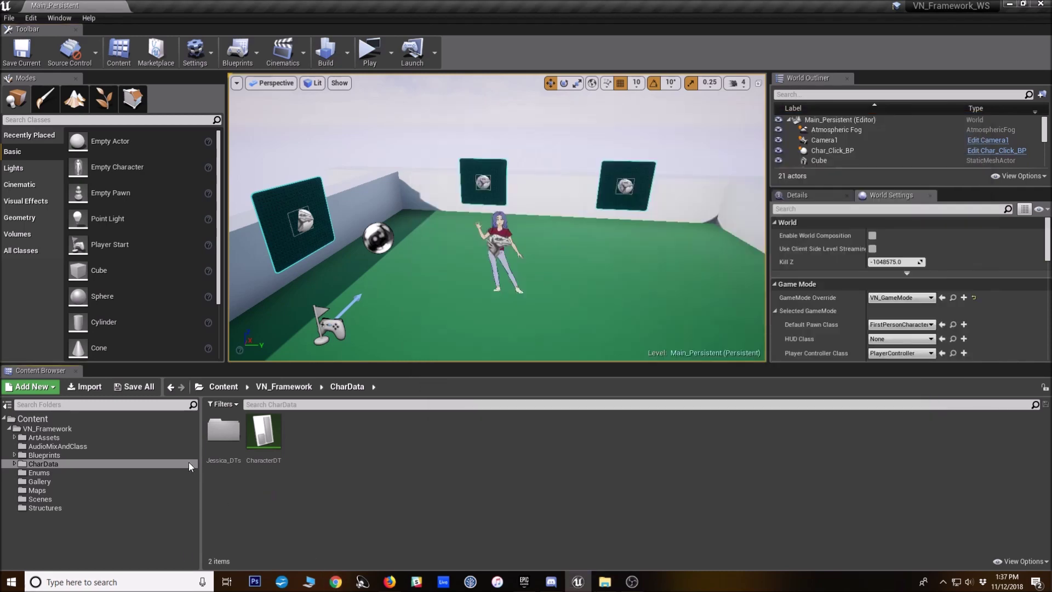
pyautogui.click(25, 471)
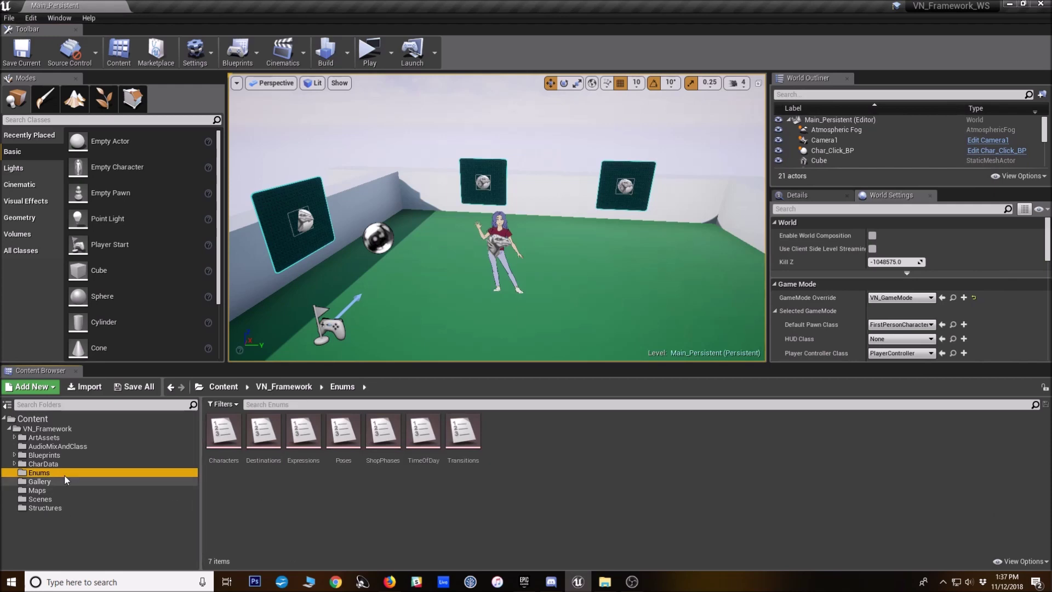
pyautogui.doubleClick(222, 458)
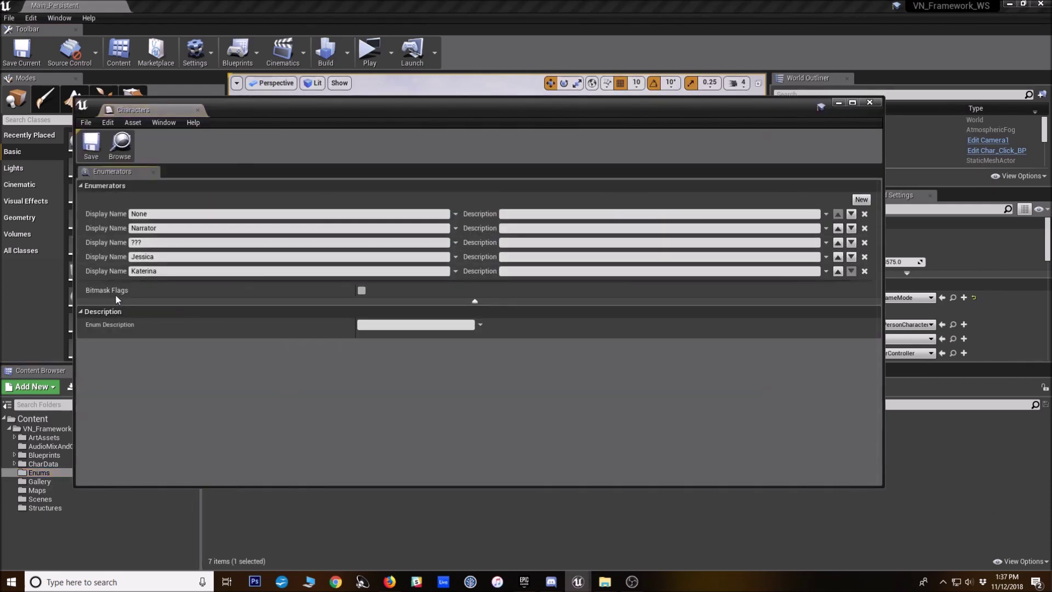
# Add and remove an extra enumerator, check Katerina's display name, and save the Characters enum
pyautogui.click(861, 199)
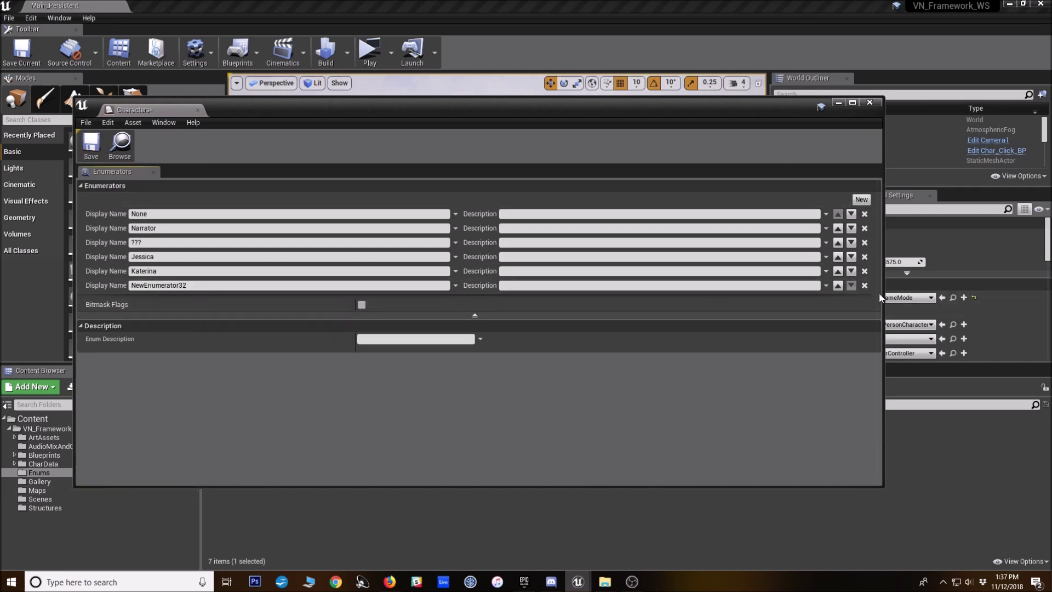
pyautogui.click(864, 286)
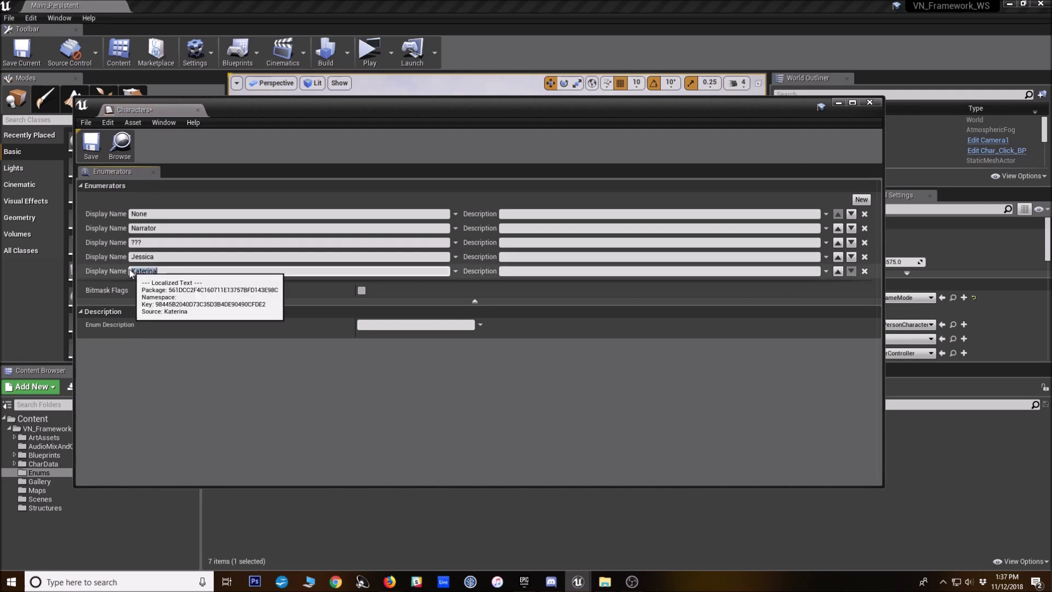
pyautogui.click(159, 270)
pyautogui.moveTo(158, 271); pyautogui.dragTo(96, 272)
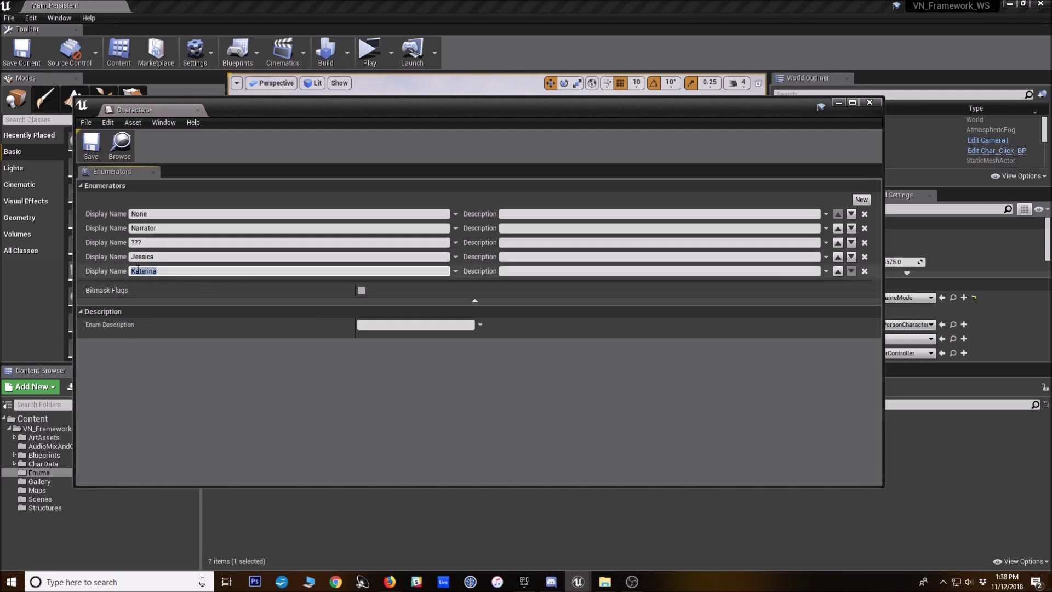
pyautogui.click(90, 144)
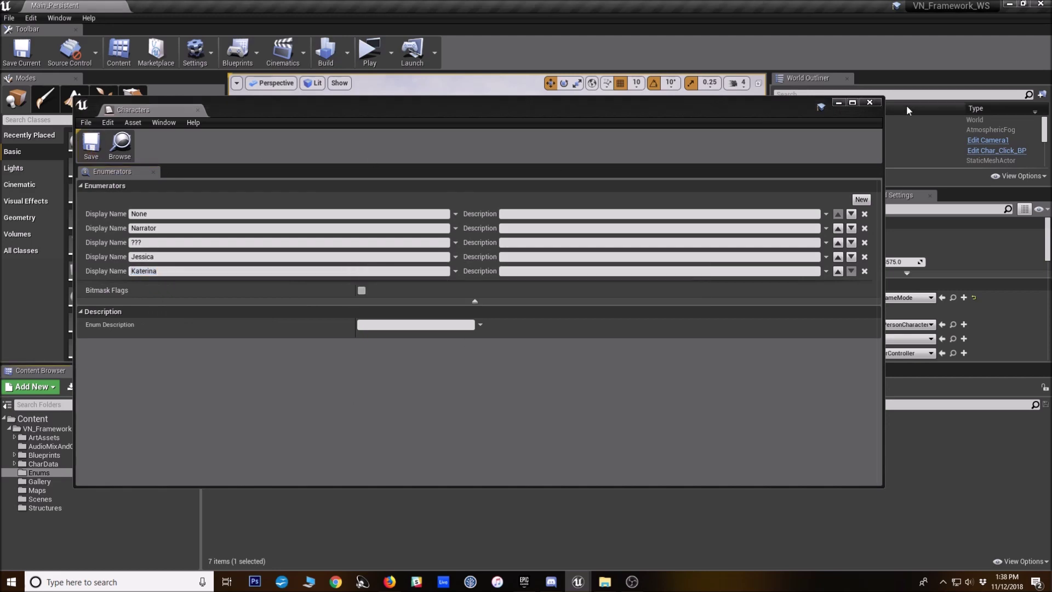
pyautogui.click(869, 102)
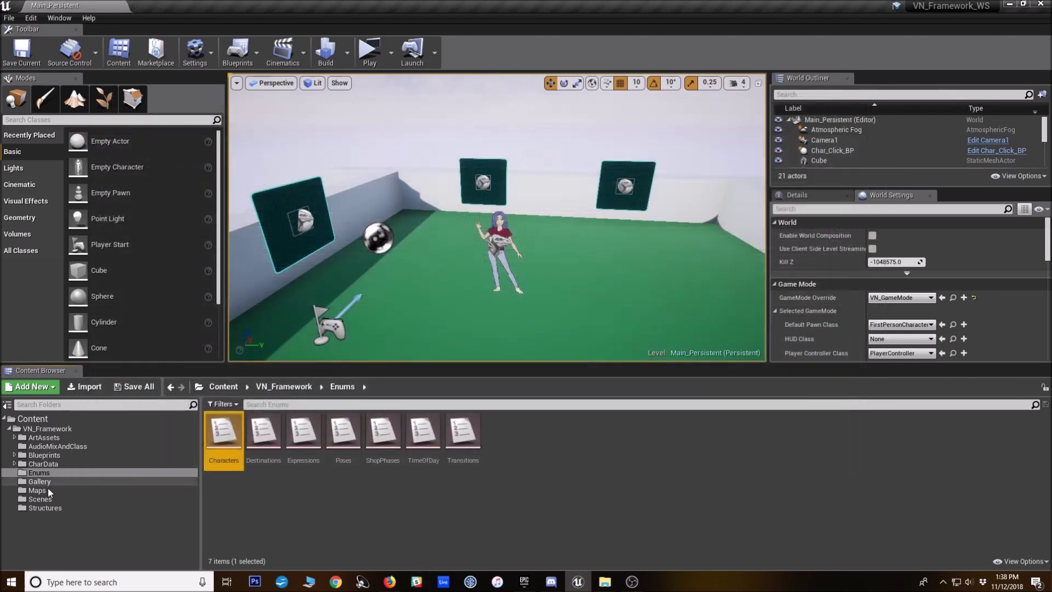
# Open CharData's CharacterDT table and add a new row named 1 below Jessica's row
pyautogui.click(43, 464)
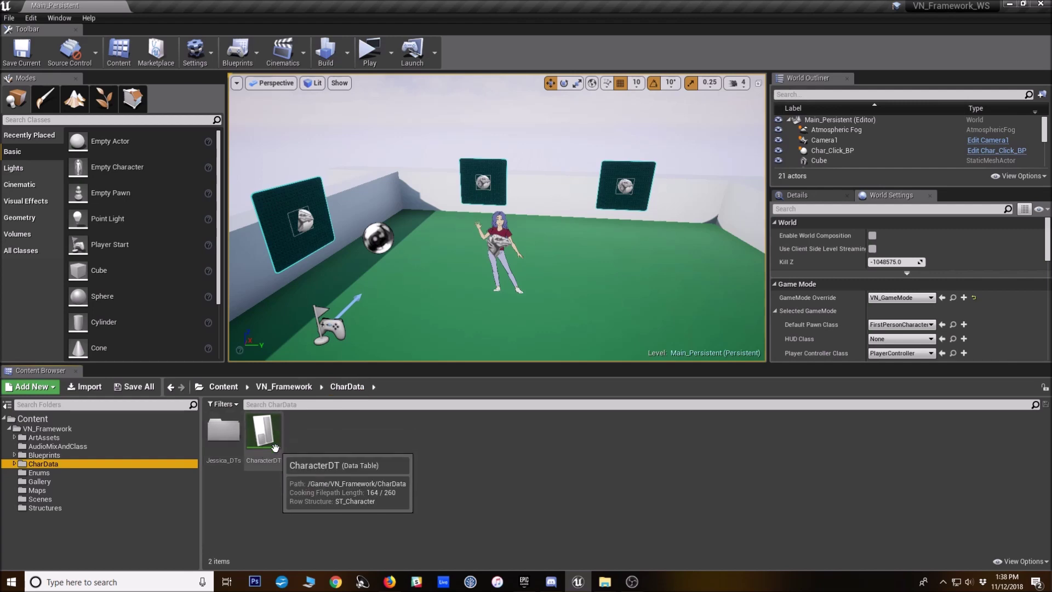
pyautogui.doubleClick(280, 463)
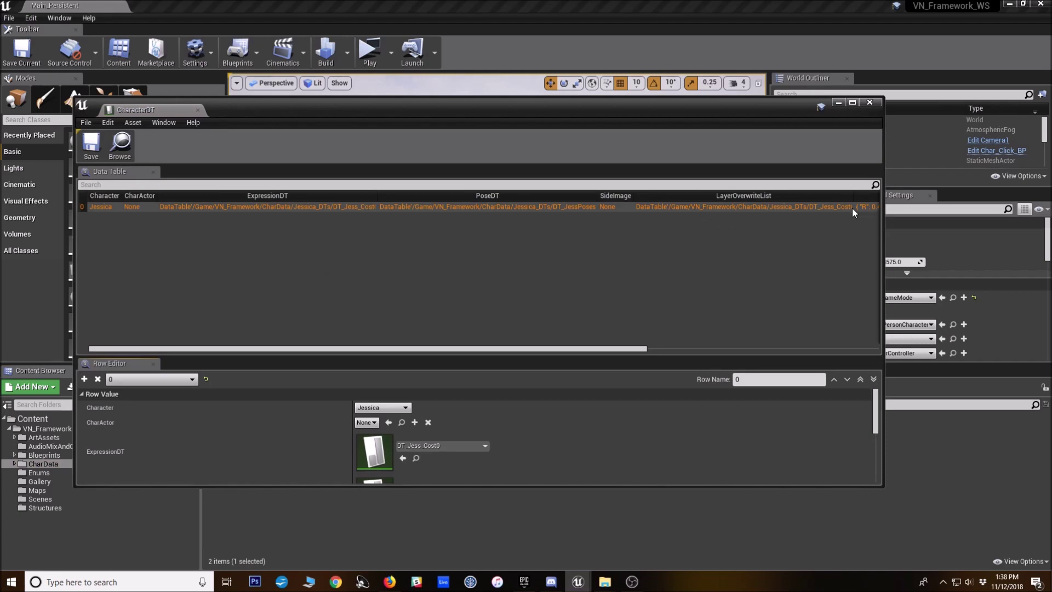
pyautogui.moveTo(307, 102); pyautogui.dragTo(397, 75)
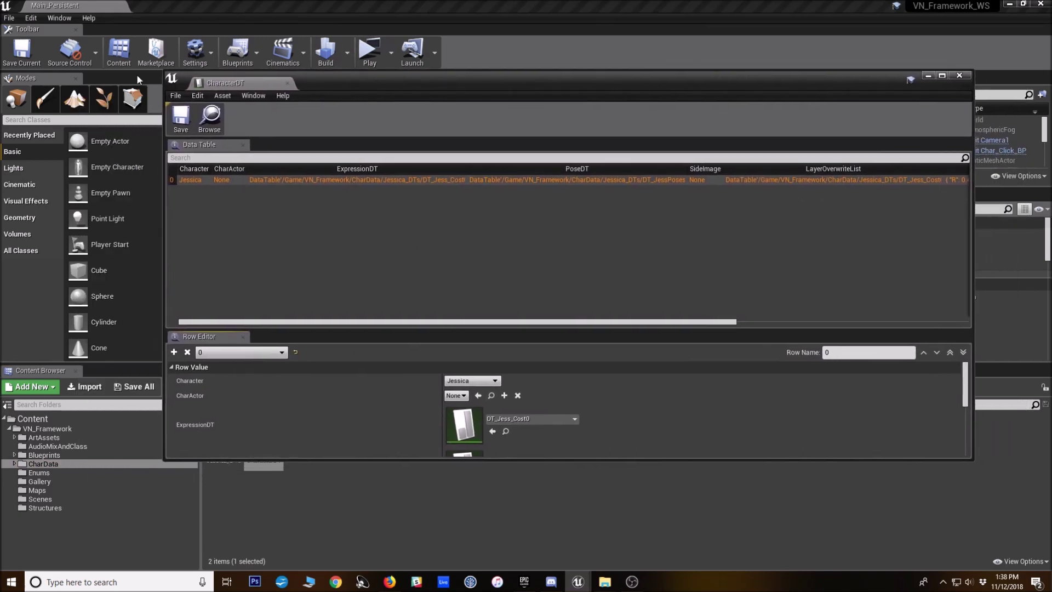
pyautogui.click(173, 352)
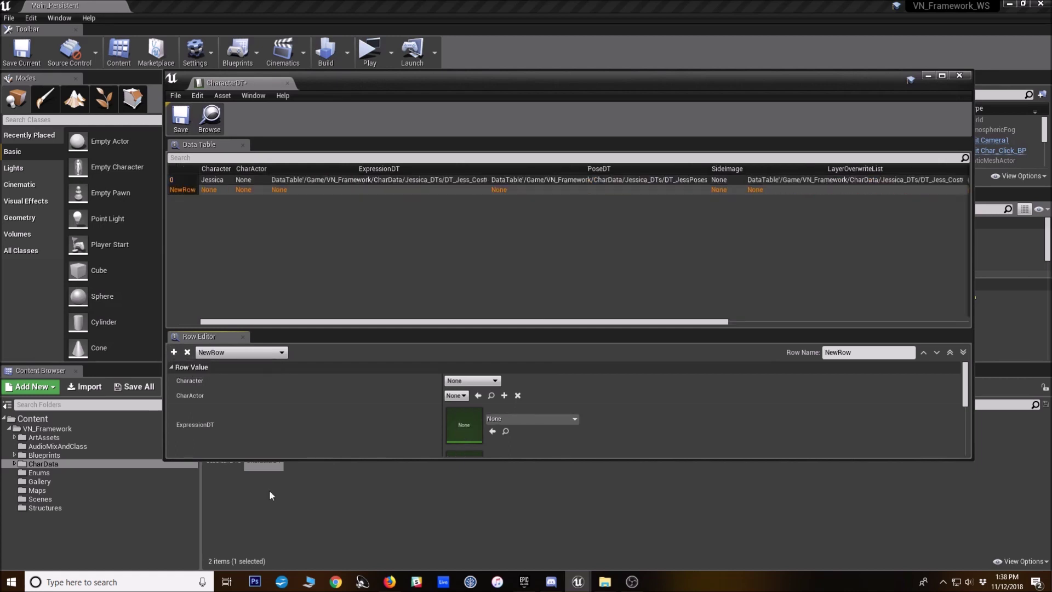
pyautogui.click(863, 353)
pyautogui.write('1')
pyautogui.press('Return')
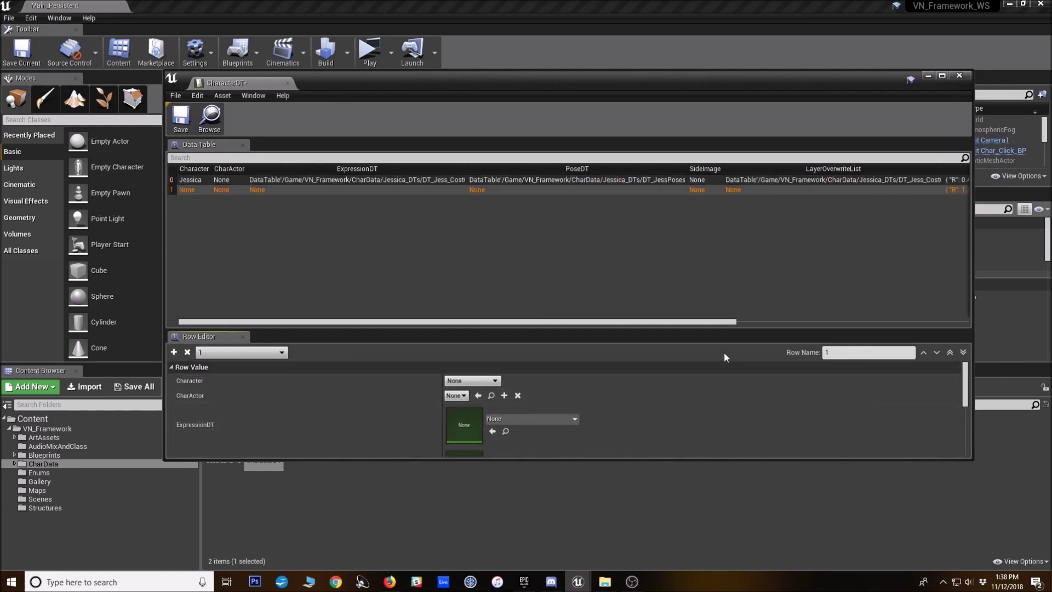
pyautogui.click(344, 247)
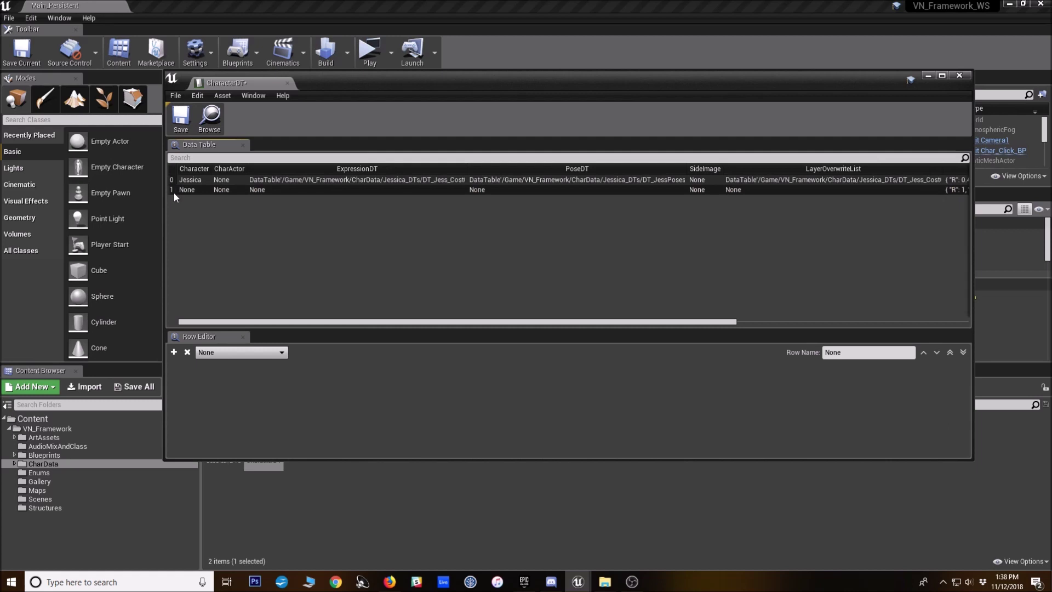
pyautogui.click(34, 458)
# Open Global_BP and inspect the default values of CostumeArray under the Costumes category
pyautogui.moveTo(163, 334); pyautogui.dragTo(282, 334)
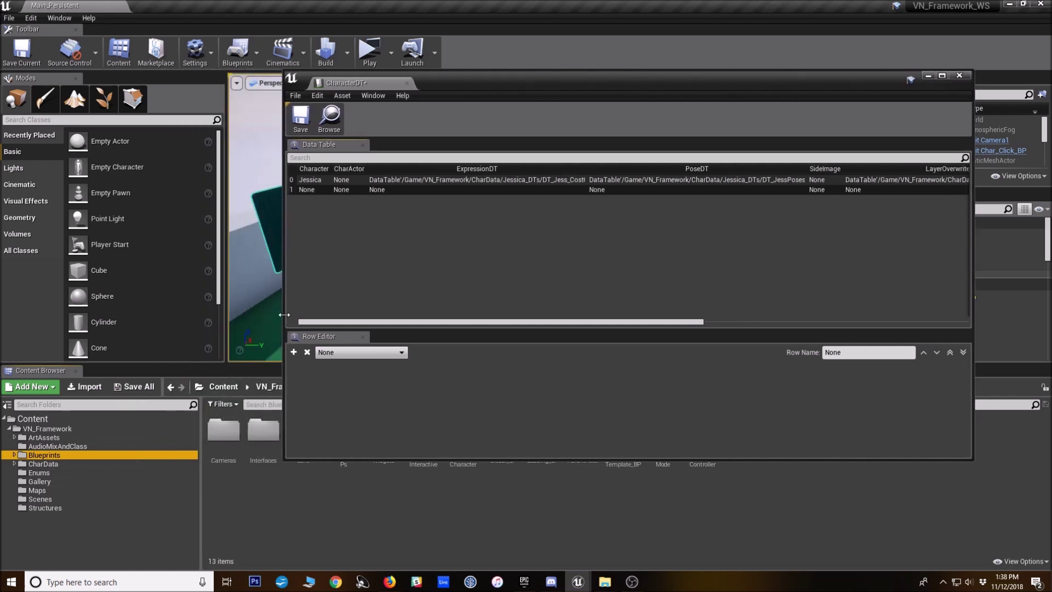
pyautogui.moveTo(470, 82); pyautogui.dragTo(436, 46)
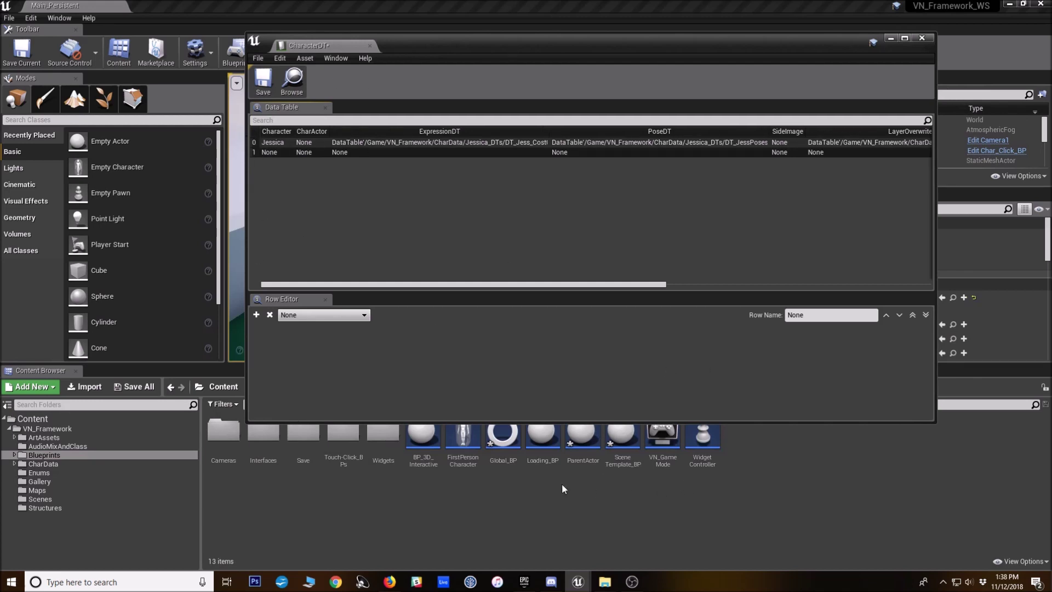
pyautogui.doubleClick(493, 430)
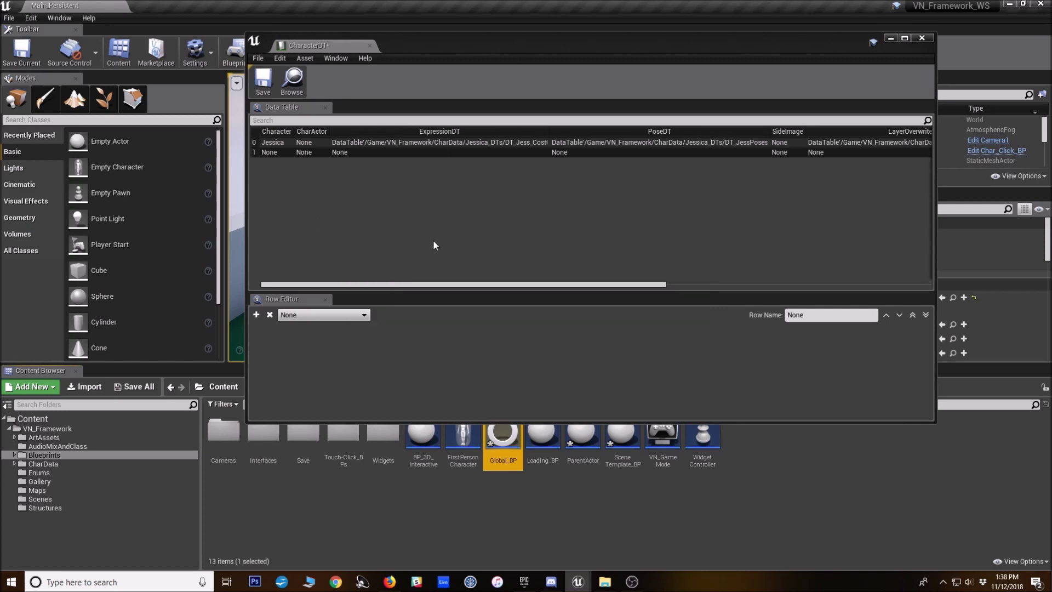
pyautogui.scroll(-5, 299, 252)
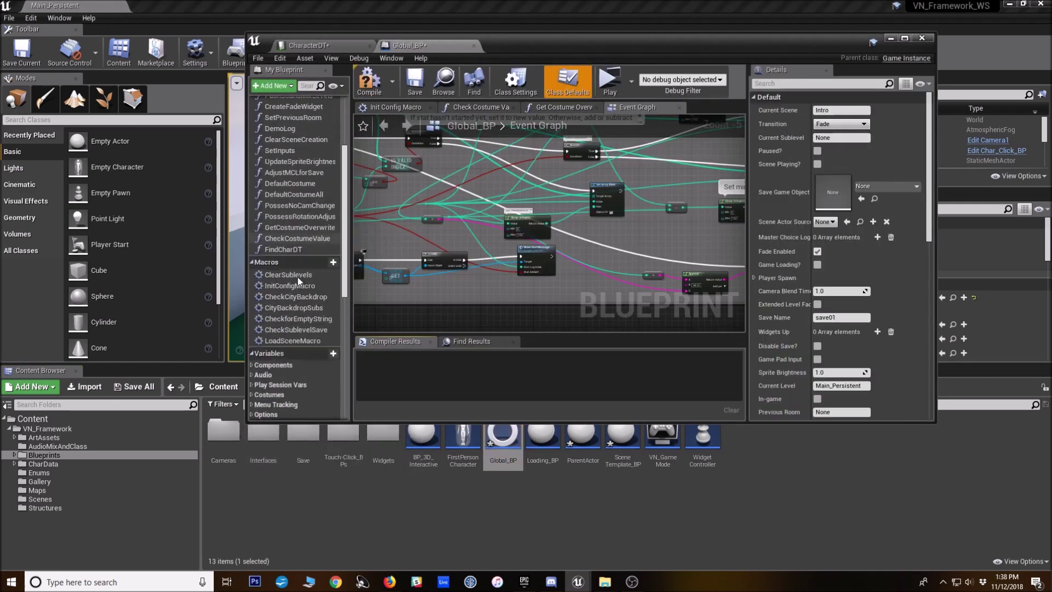
pyautogui.scroll(-3, 300, 281)
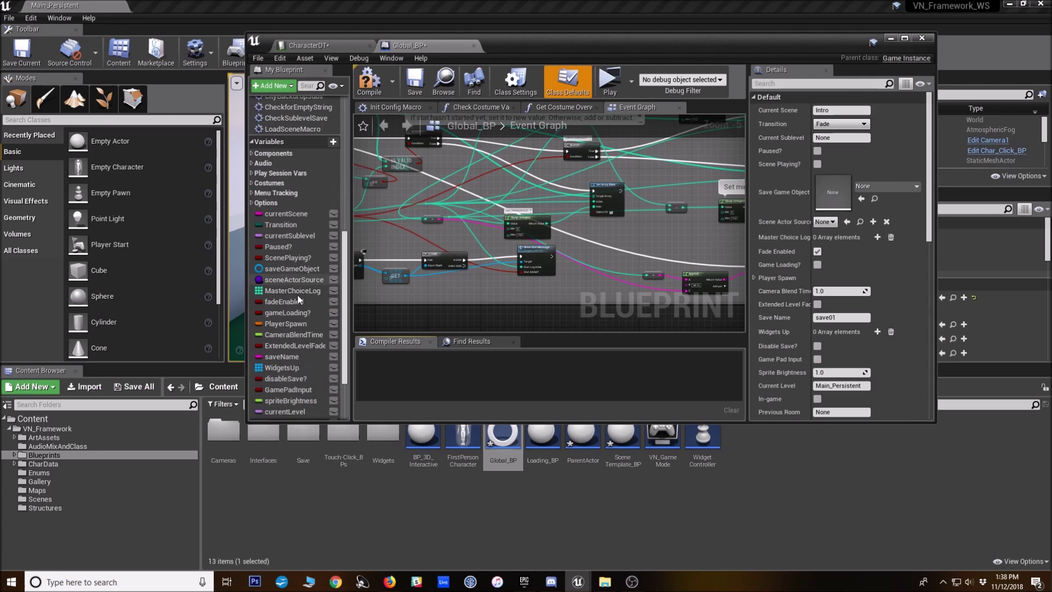
pyautogui.click(251, 183)
pyautogui.click(292, 194)
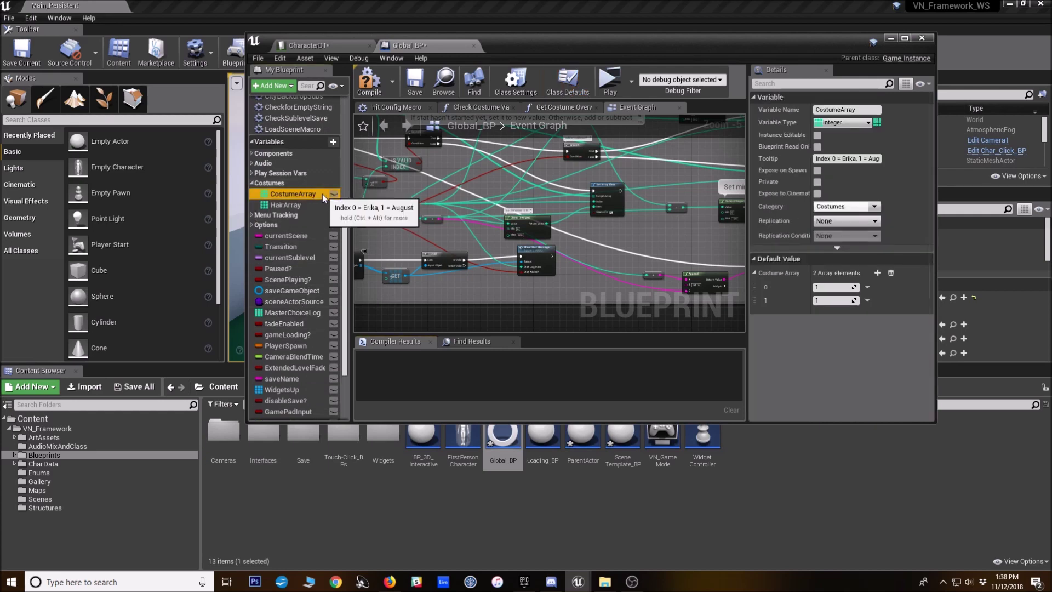
# Close the Global_BP tab and reposition the CharacterDT table window
pyautogui.click(309, 45)
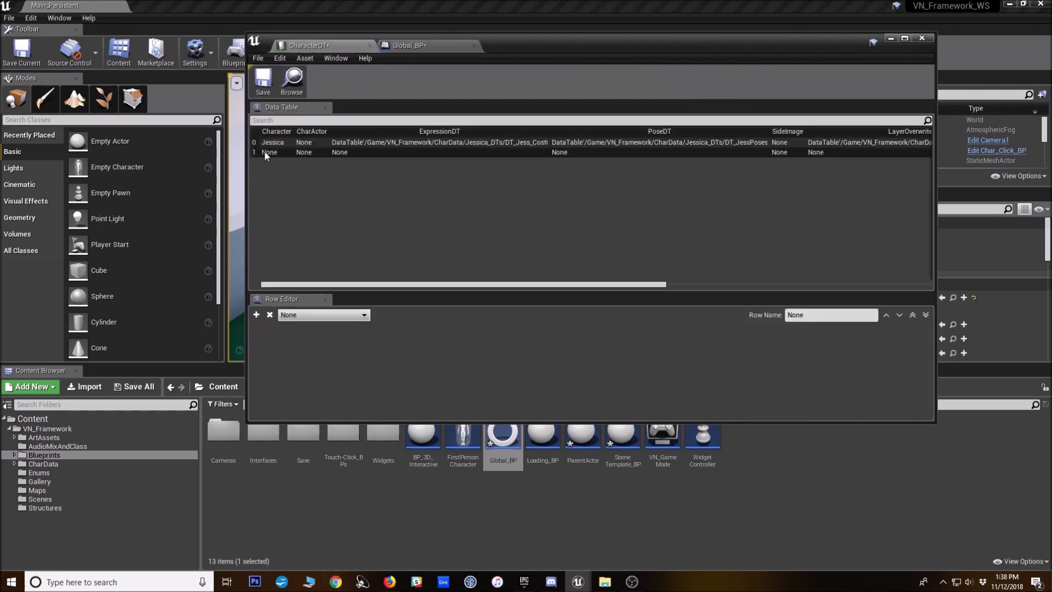
pyautogui.click(408, 45)
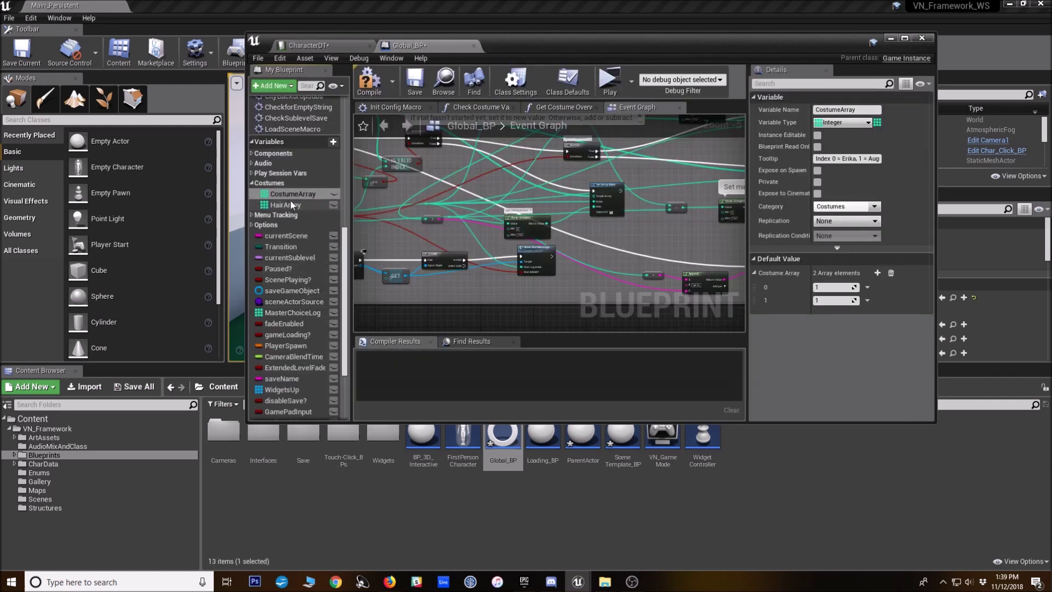
pyautogui.click(473, 45)
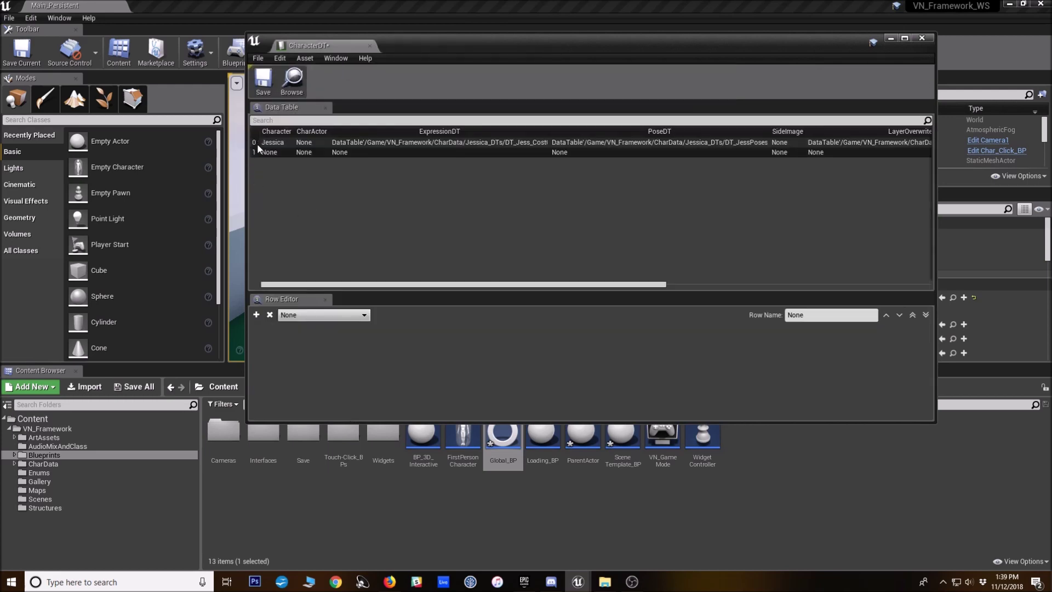
pyautogui.moveTo(397, 48); pyautogui.dragTo(323, 96)
# Set row 1's Character to Katerina, trying ParentActor for CharActor before resetting it to None
pyautogui.click(192, 199)
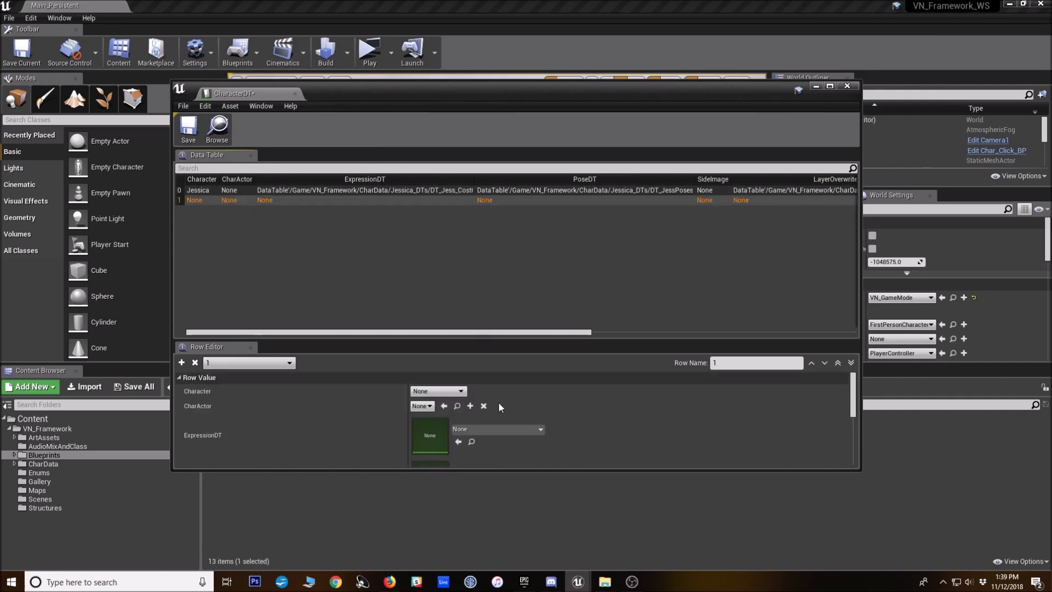
pyautogui.click(438, 390)
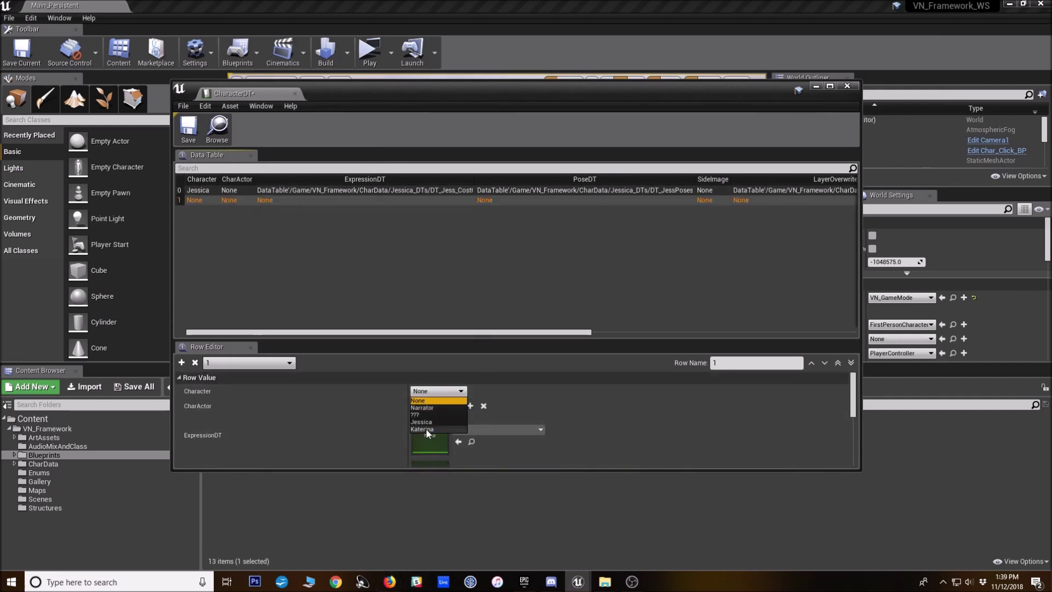
pyautogui.click(423, 429)
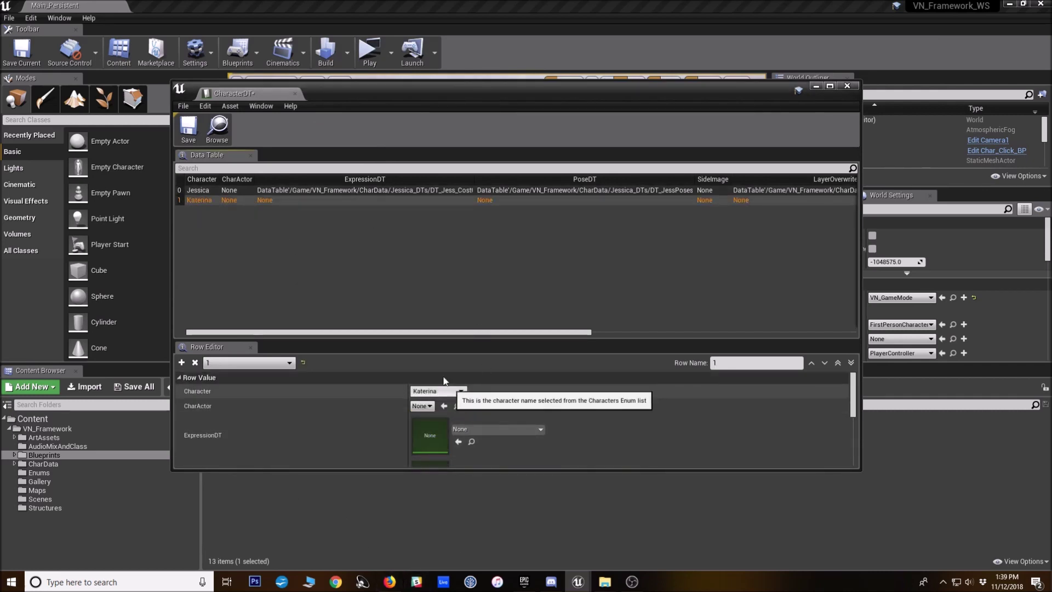
pyautogui.click(423, 406)
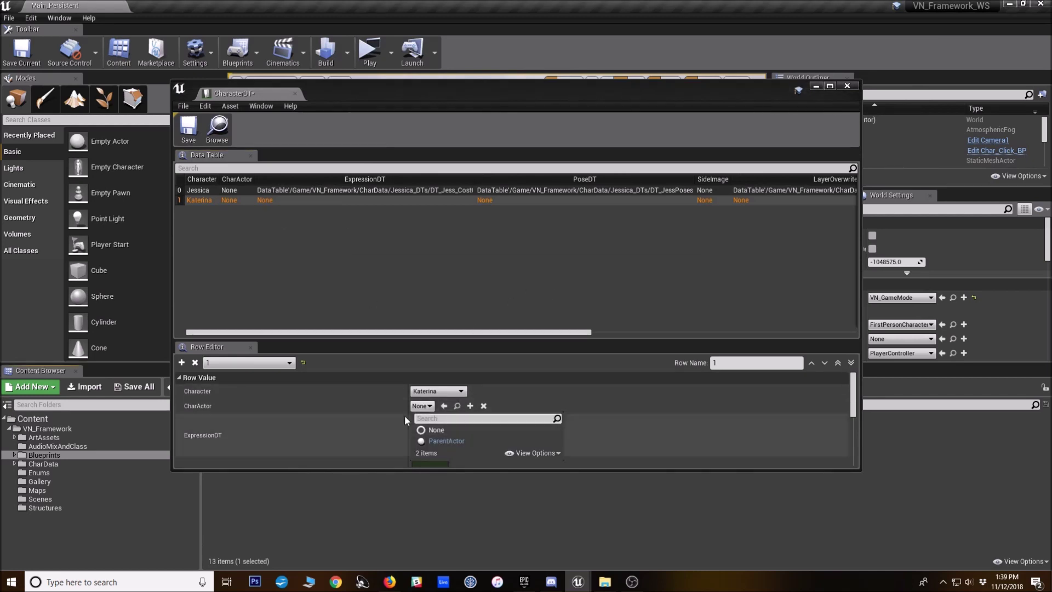
pyautogui.click(447, 441)
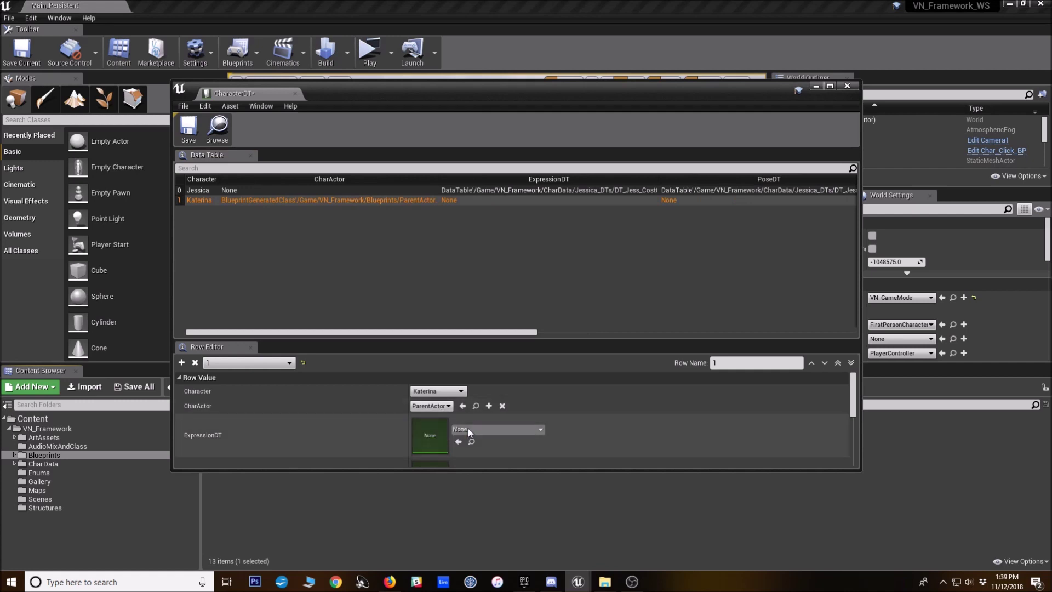
pyautogui.click(431, 405)
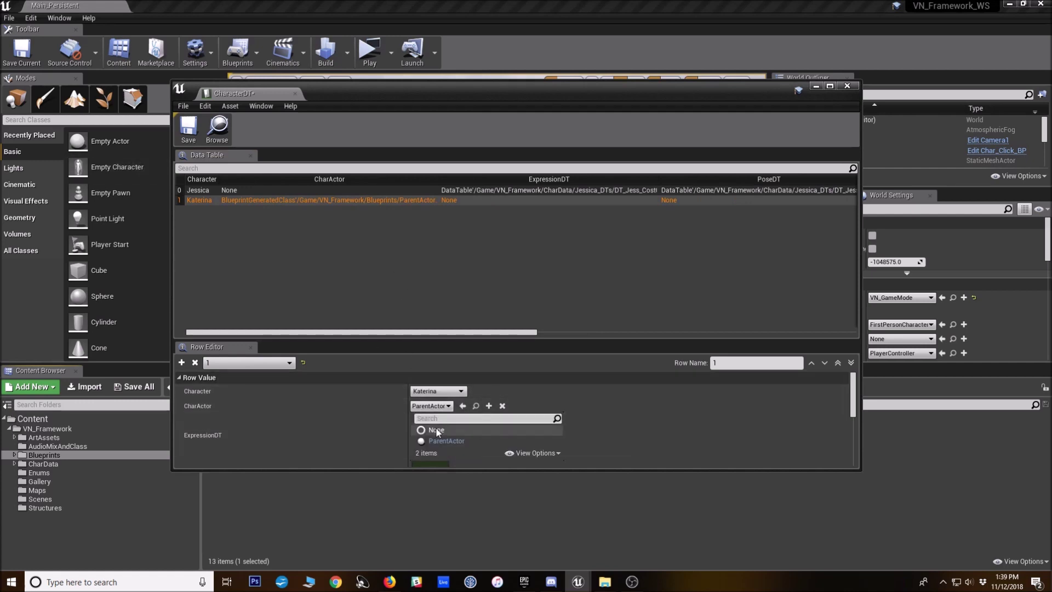
pyautogui.click(433, 431)
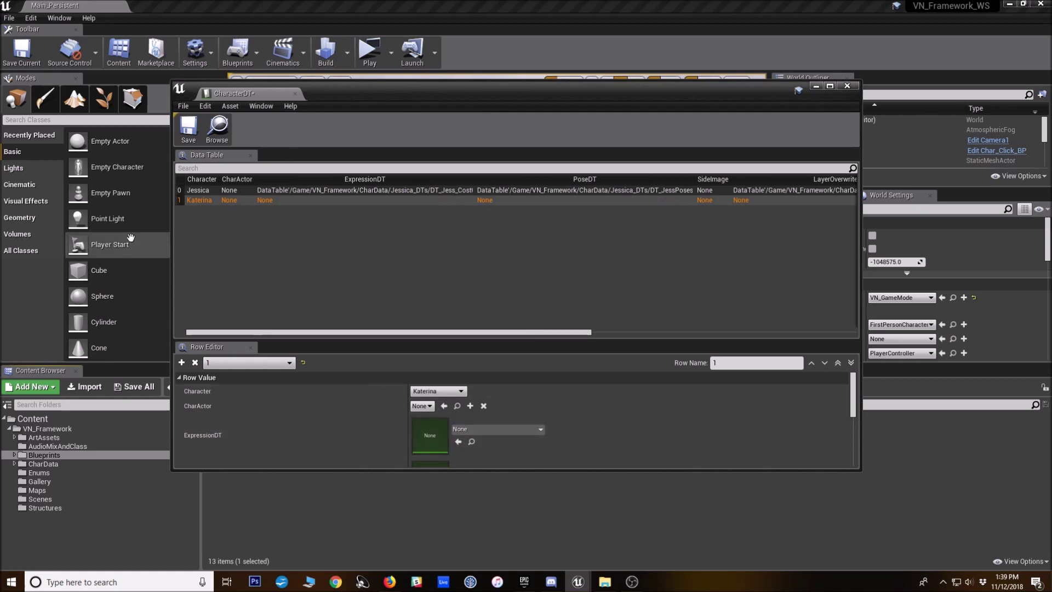
# Leave CharActor at None, adjust the table view, and minimize the data table window
pyautogui.click(427, 405)
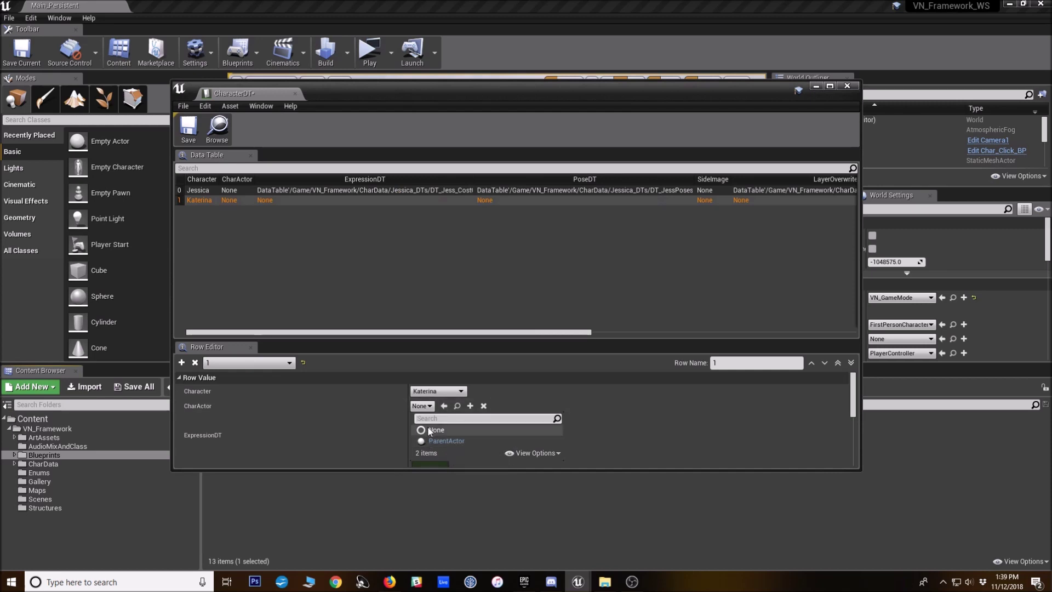
pyautogui.click(285, 128)
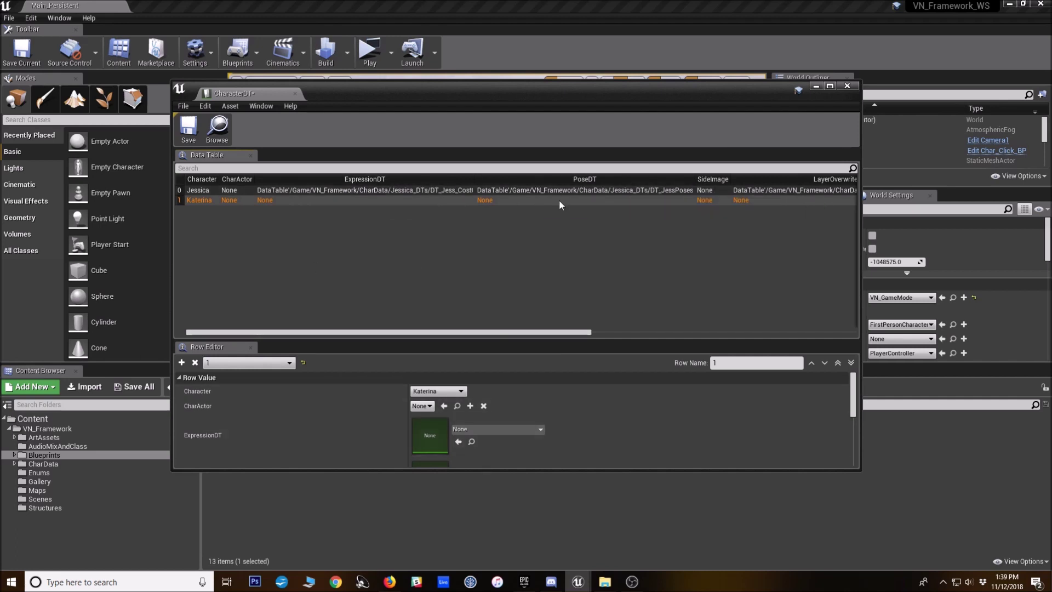
pyautogui.moveTo(512, 332); pyautogui.dragTo(669, 332)
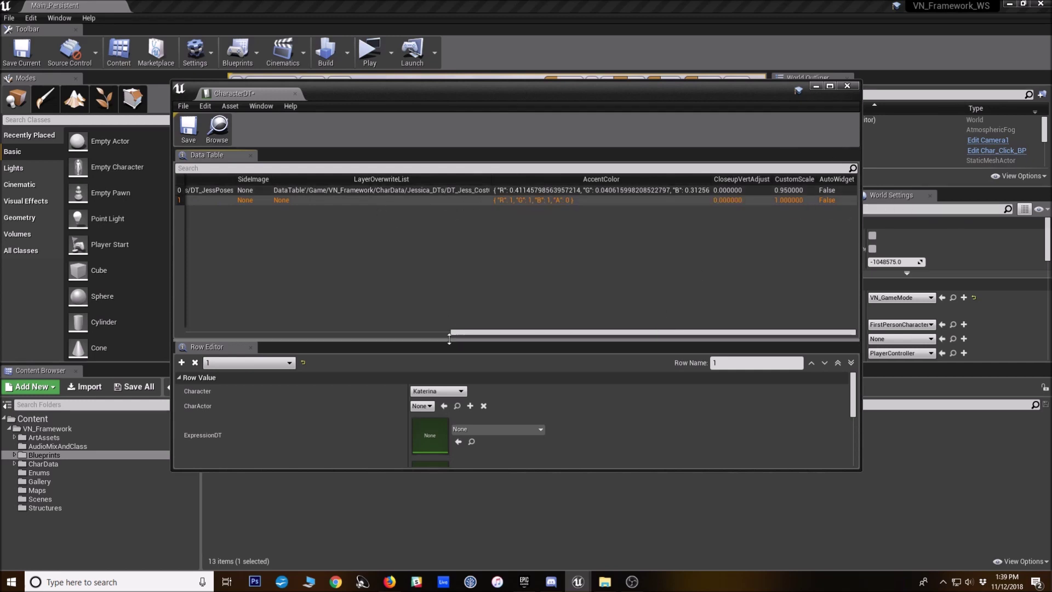
pyautogui.click(369, 332)
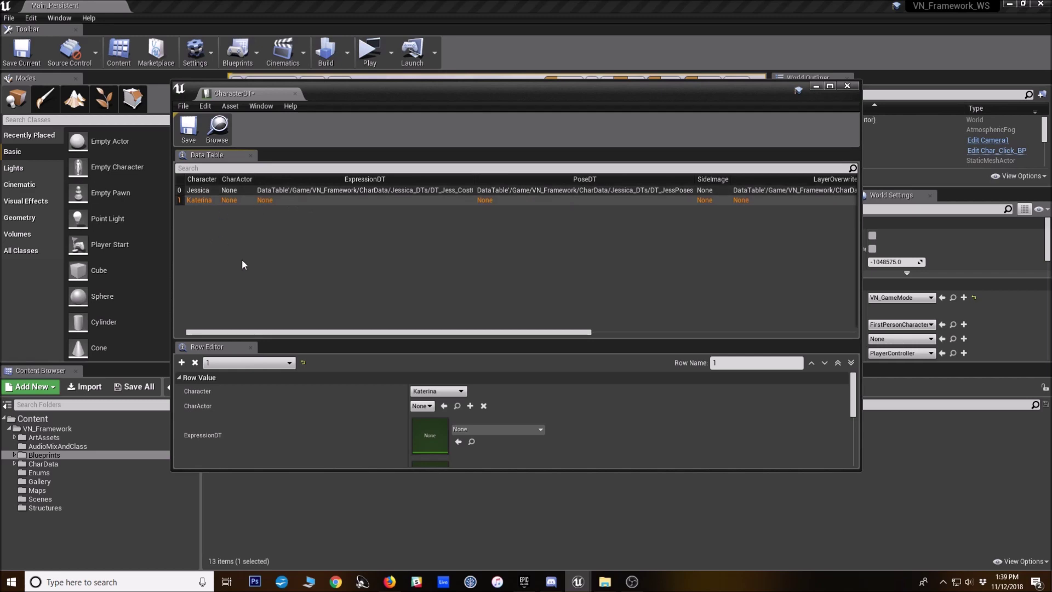
pyautogui.click(816, 86)
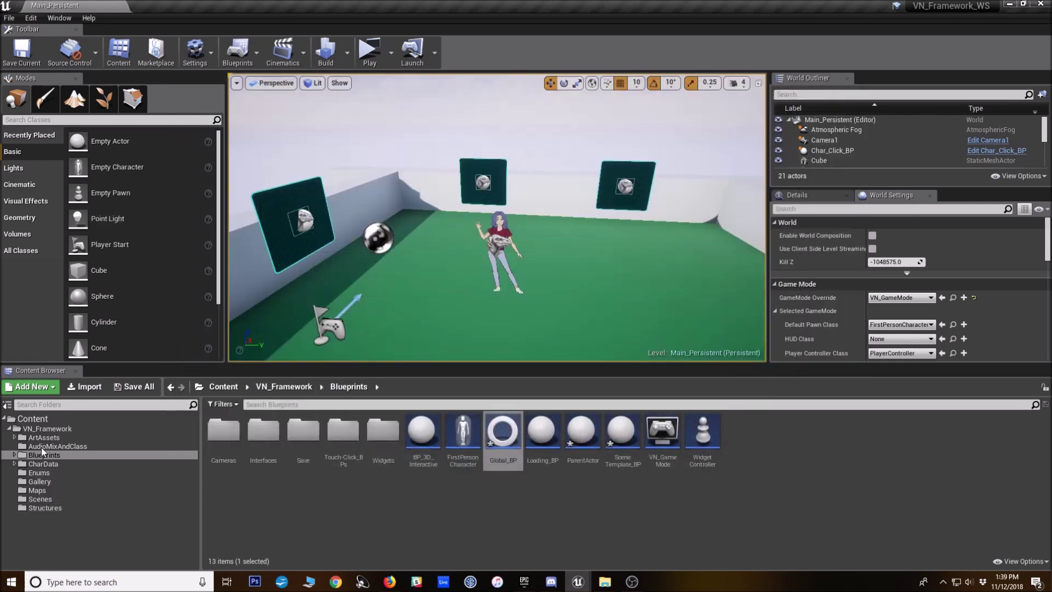
# Create a new folder named Katerina in ArtAssets/Characters
pyautogui.click(44, 437)
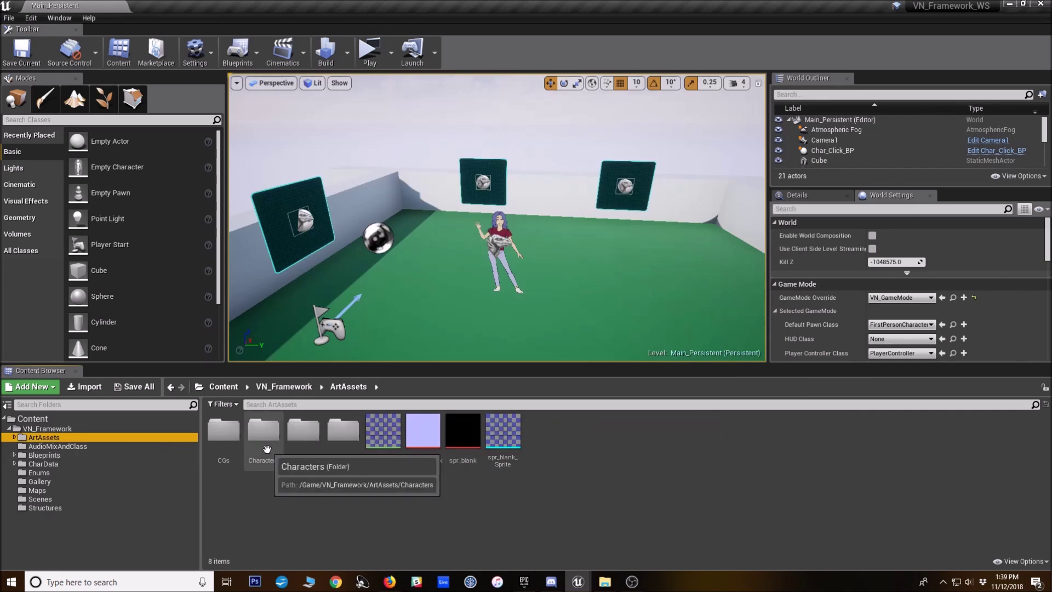
pyautogui.doubleClick(263, 431)
pyautogui.rightClick(413, 483)
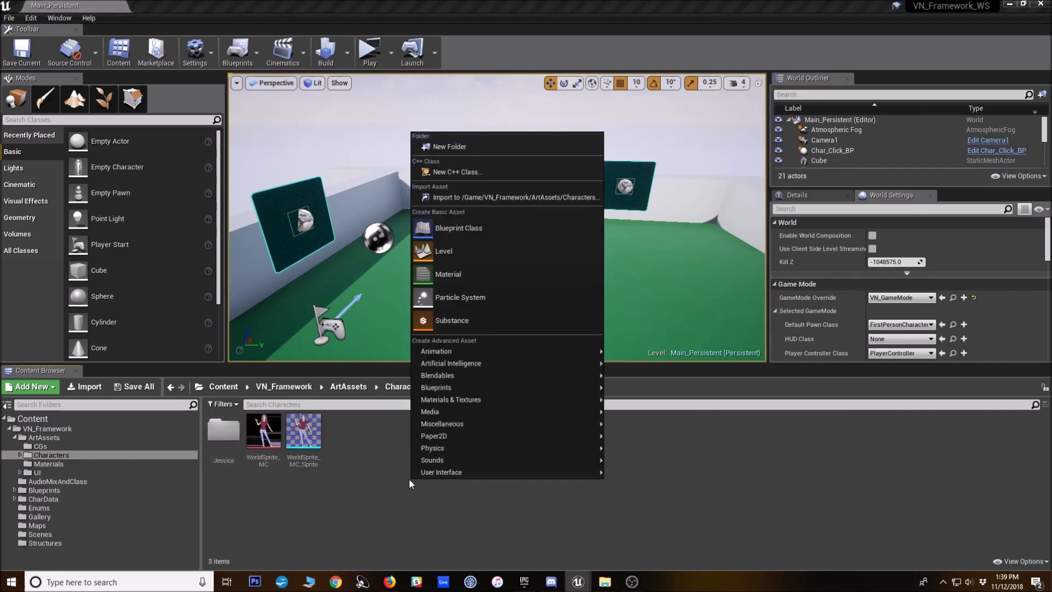
pyautogui.click(452, 145)
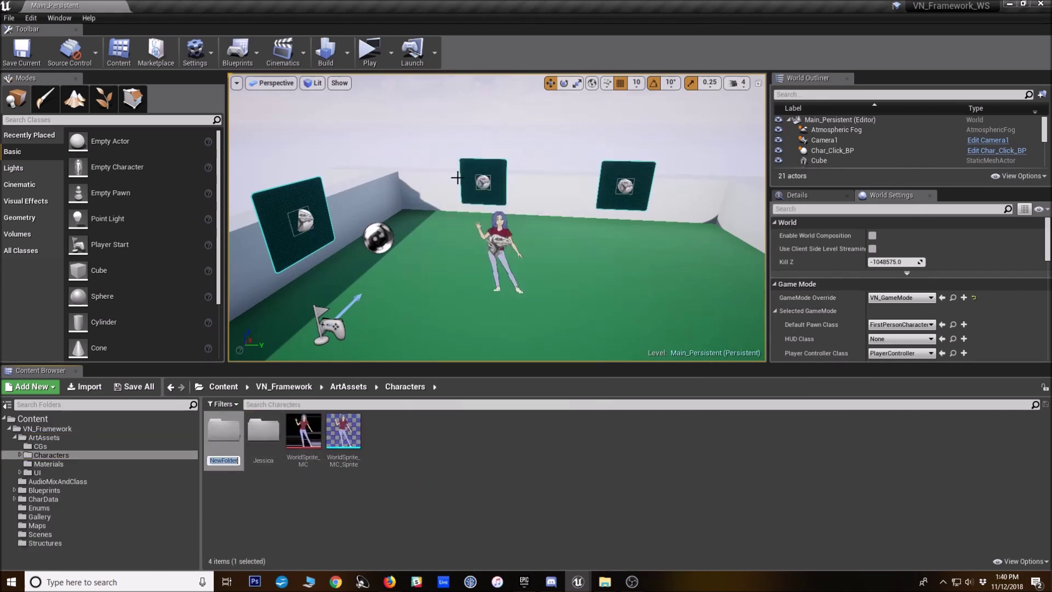
pyautogui.press('Return')
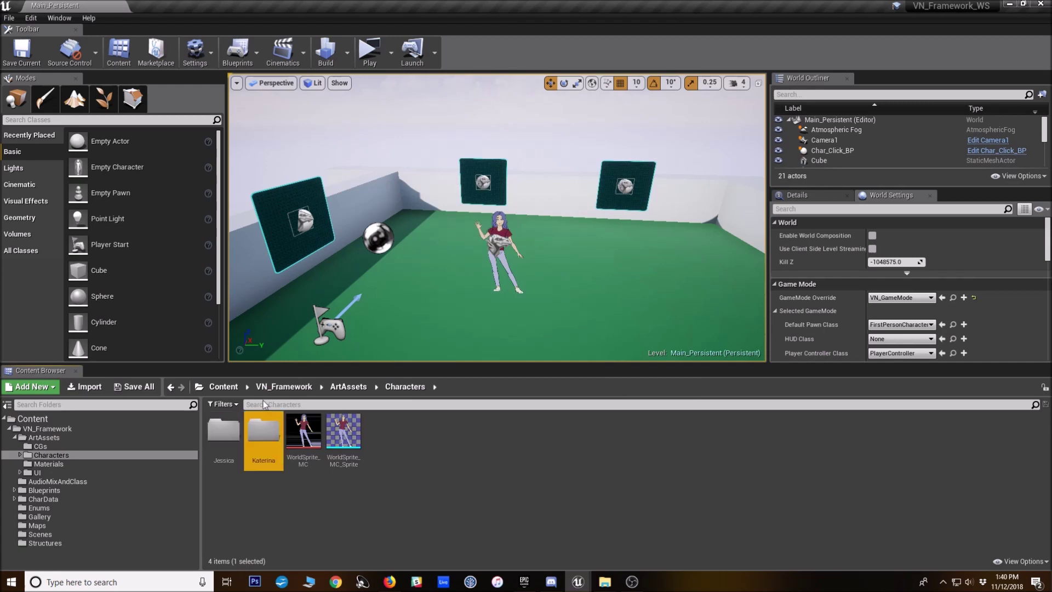
# Inside Katerina, create a subfolder named Pose1
pyautogui.doubleClick(267, 426)
pyautogui.rightClick(280, 454)
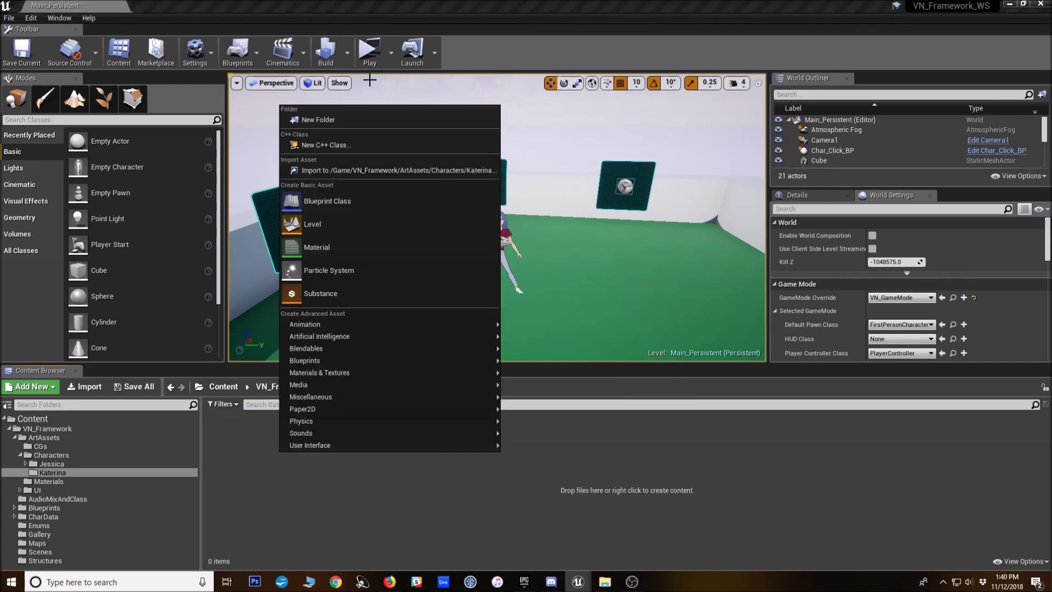
pyautogui.click(360, 118)
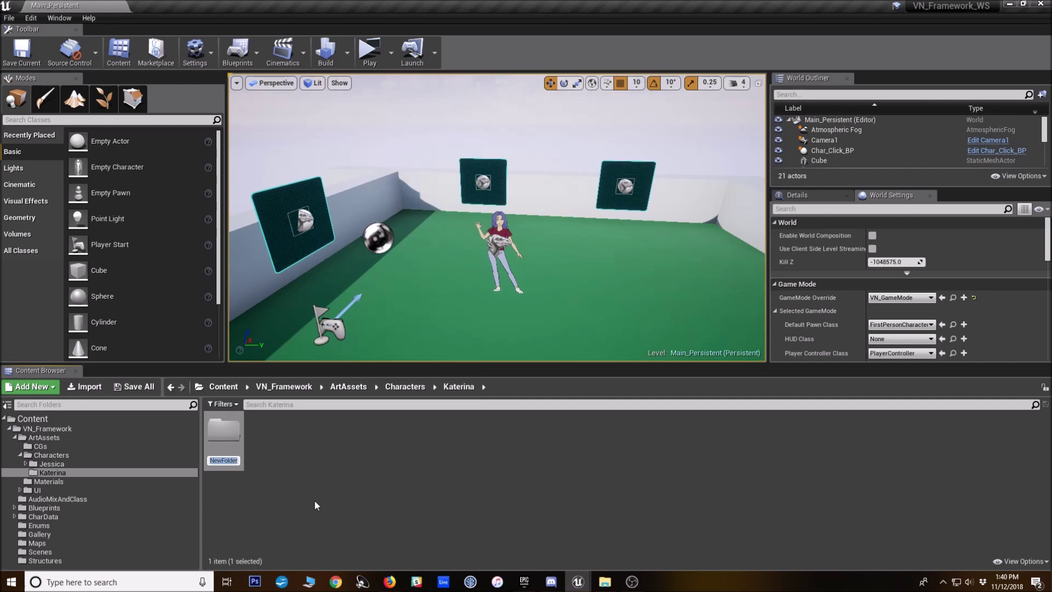
pyautogui.write('Pose1')
pyautogui.press('Return')
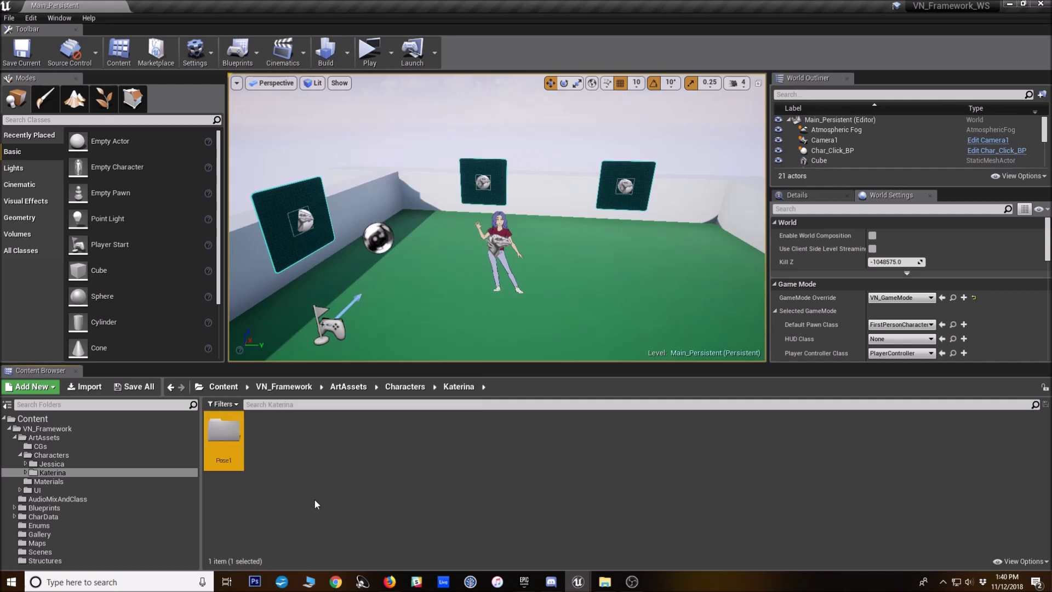
# Add a second subfolder Pose2, open Pose1, and bring up the YoungKaterina sprites folder
pyautogui.rightClick(288, 451)
pyautogui.click(325, 121)
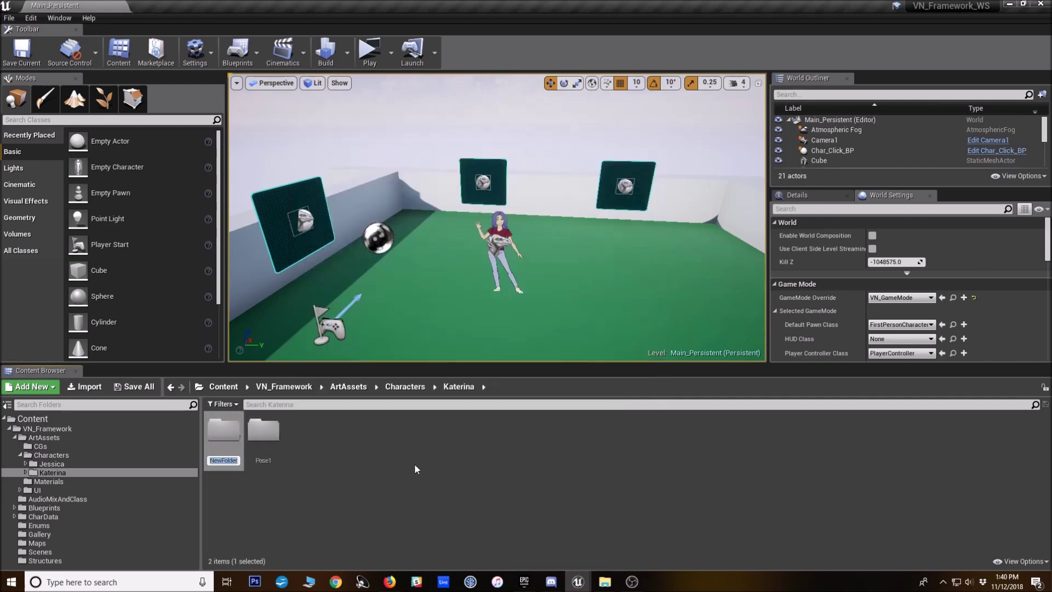
pyautogui.write('Pose1')
pyautogui.press('BackSpace')
pyautogui.write('2')
pyautogui.press('Return')
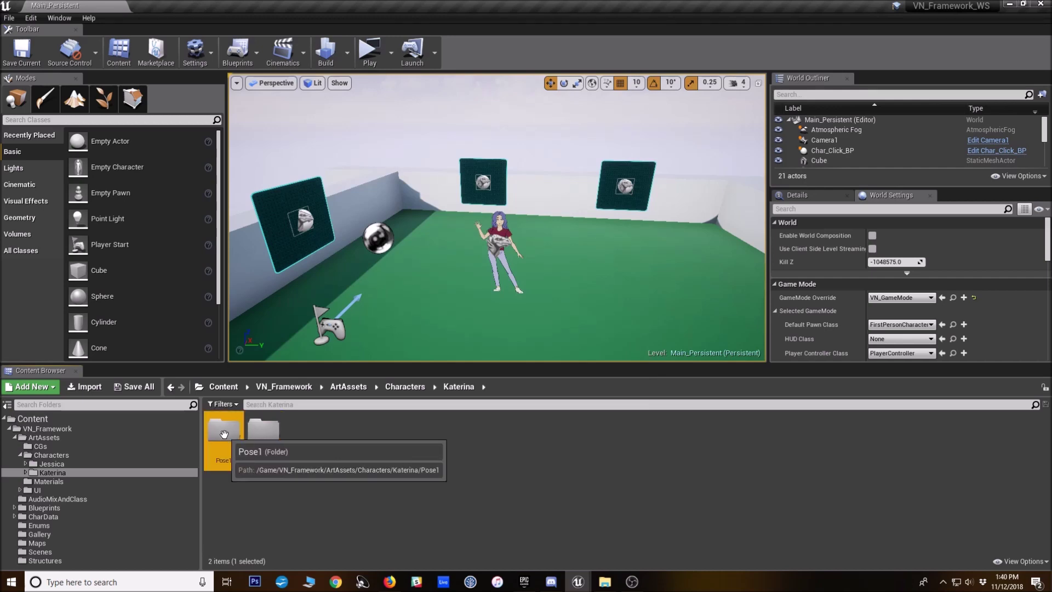
pyautogui.doubleClick(224, 430)
pyautogui.moveTo(607, 583)
pyautogui.click(586, 537)
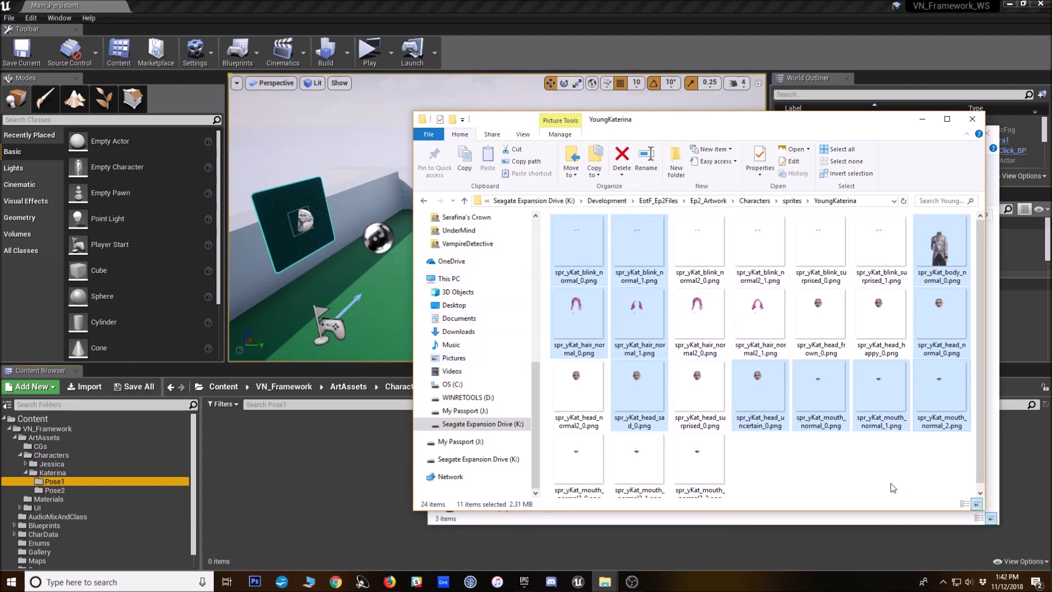
# Drag the 11 selected Katerina sprite PNGs from Explorer into Pose1 to import them
pyautogui.moveTo(638, 395); pyautogui.dragTo(349, 464)
pyautogui.moveTo(239, 497); pyautogui.dragTo(254, 497)
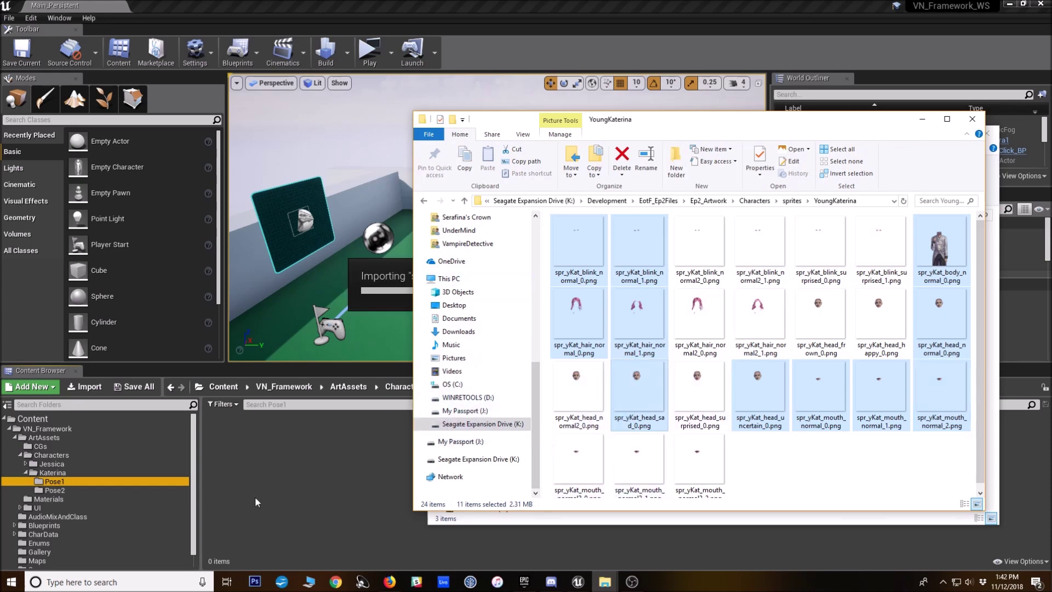
pyautogui.click(160, 4)
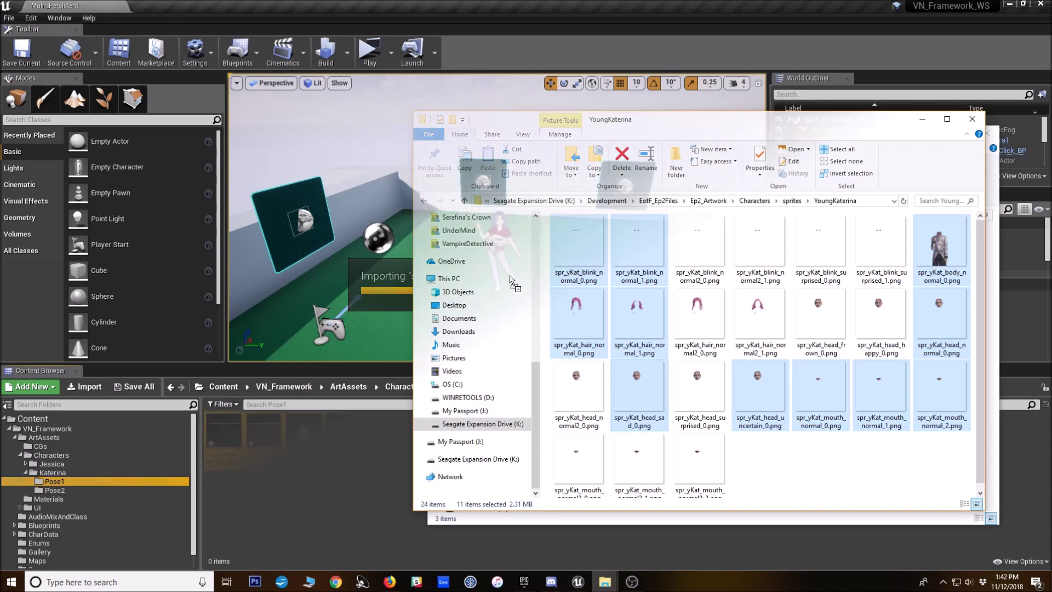
# Bulk-edit the 11 Pose1 textures in the Property Matrix, setting Mip Gen Settings to NoMipmaps
pyautogui.rightClick(384, 439)
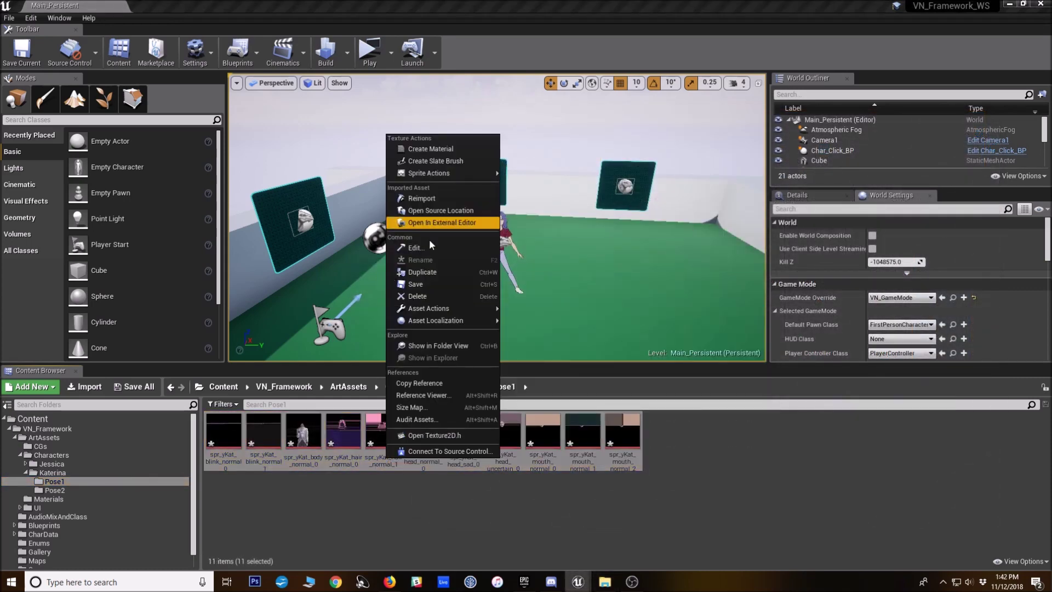
pyautogui.moveTo(438, 308)
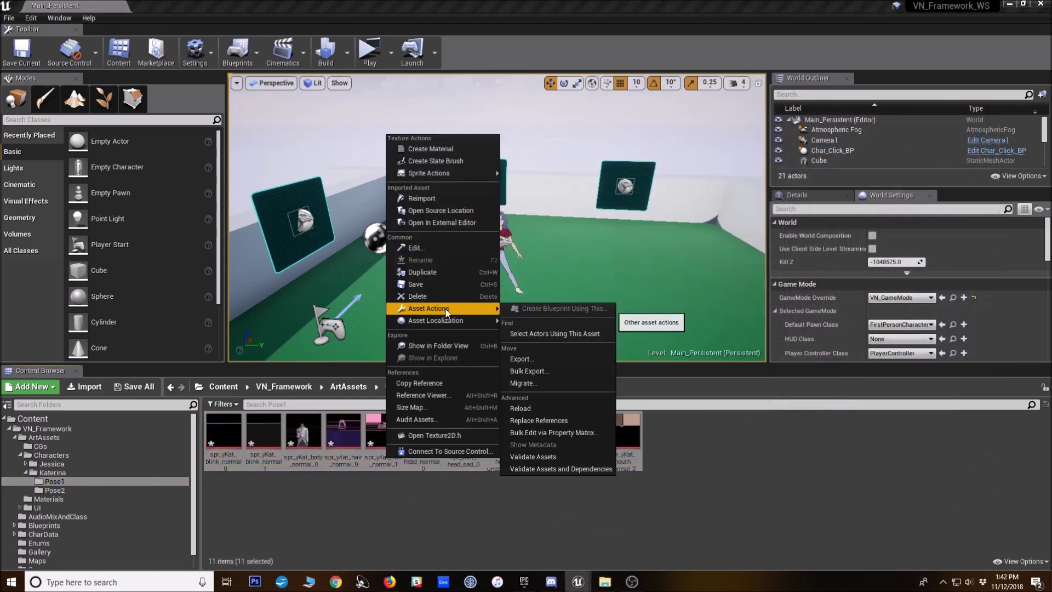
pyautogui.click(540, 432)
pyautogui.click(524, 165)
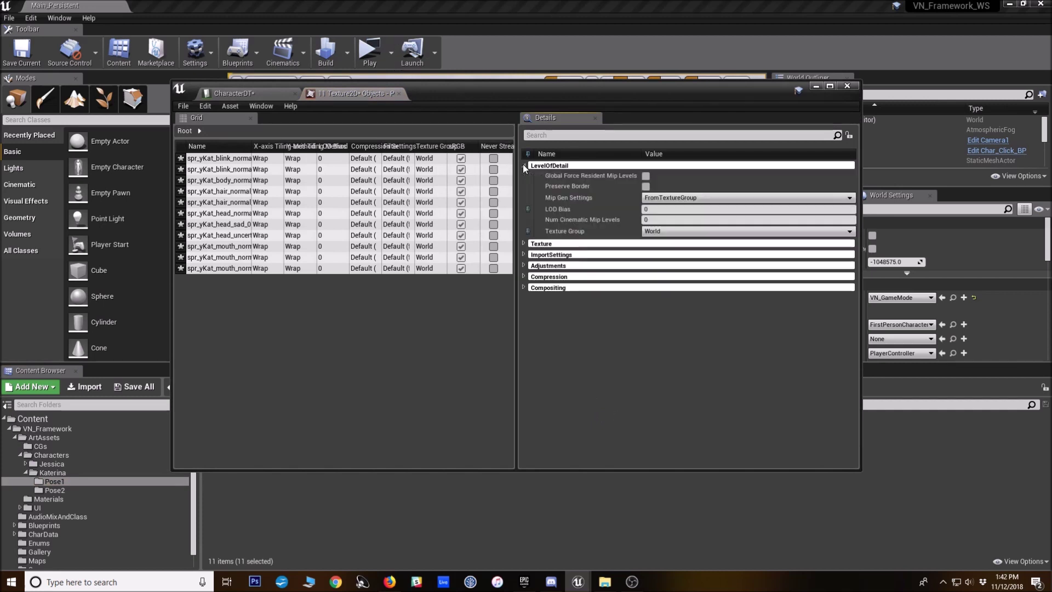
pyautogui.click(652, 198)
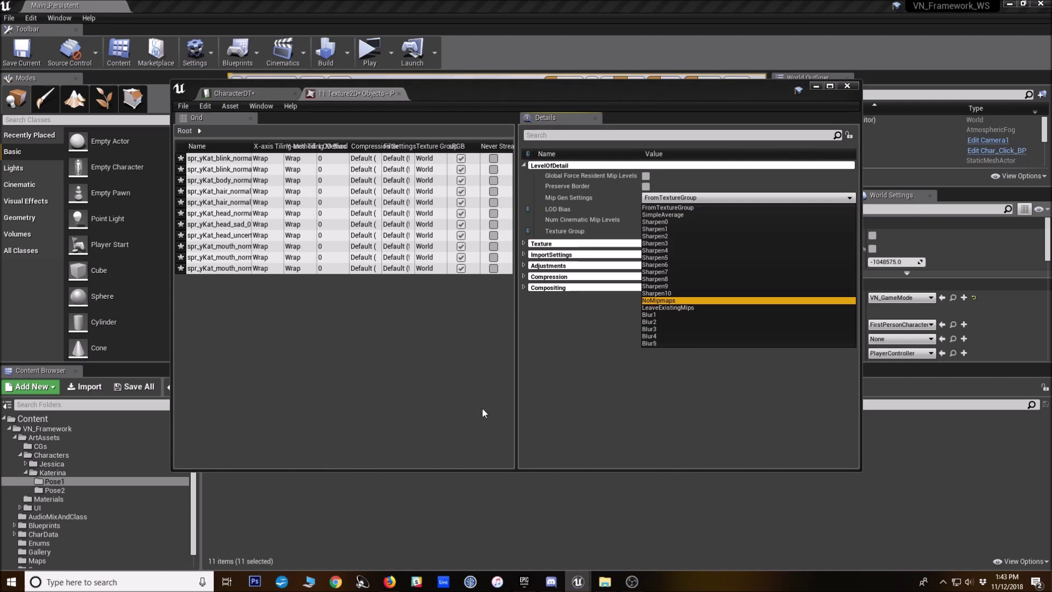
pyautogui.click(399, 94)
pyautogui.click(847, 86)
# Open Pose2 and select the second-pose sprite files, starting with spr_yKat_blink_normal2_0, in Explorer
pyautogui.click(55, 490)
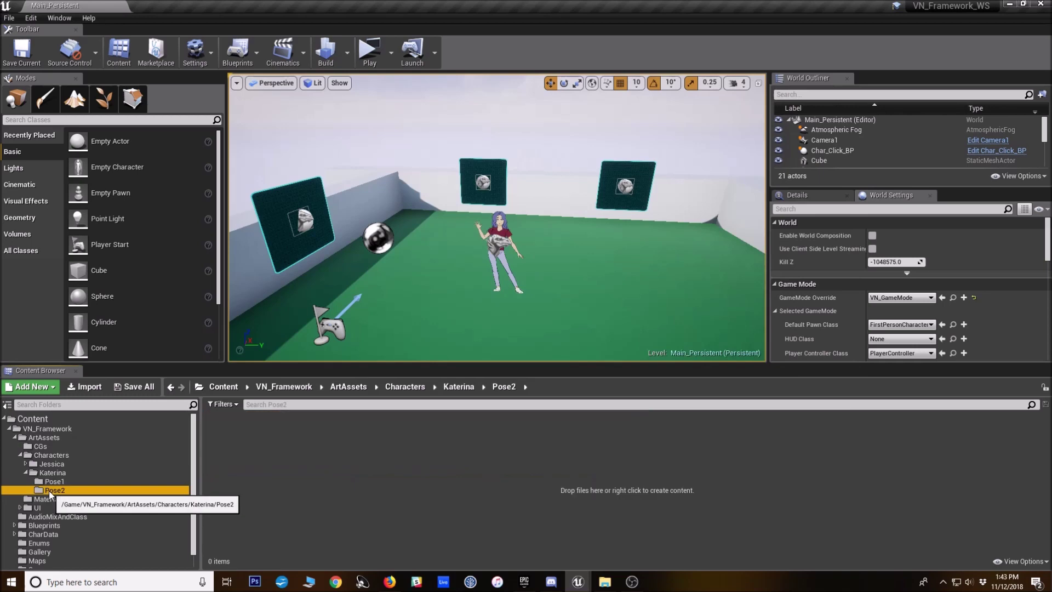
pyautogui.moveTo(604, 581)
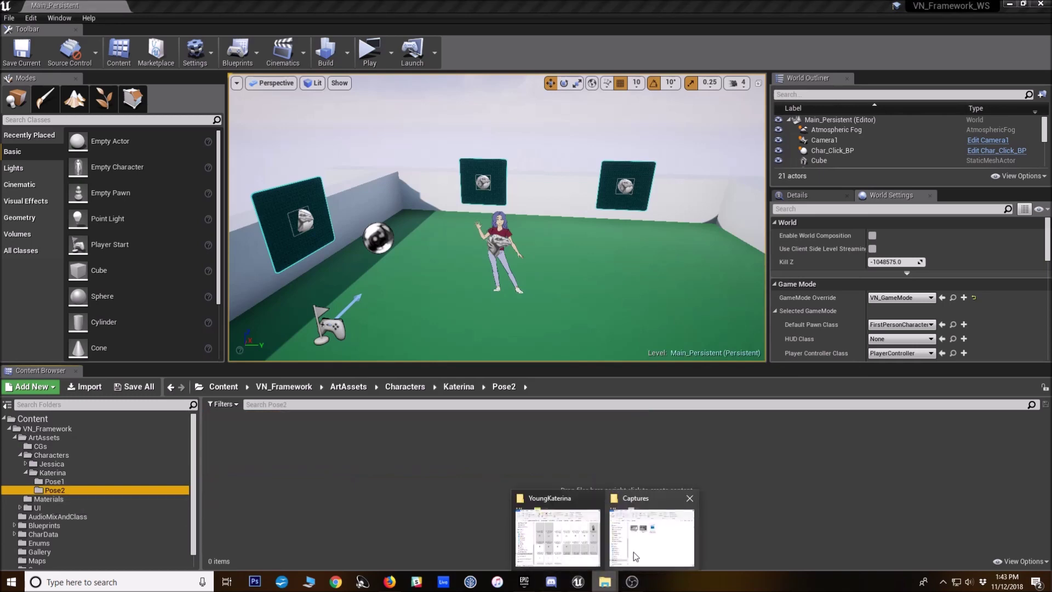
pyautogui.click(556, 540)
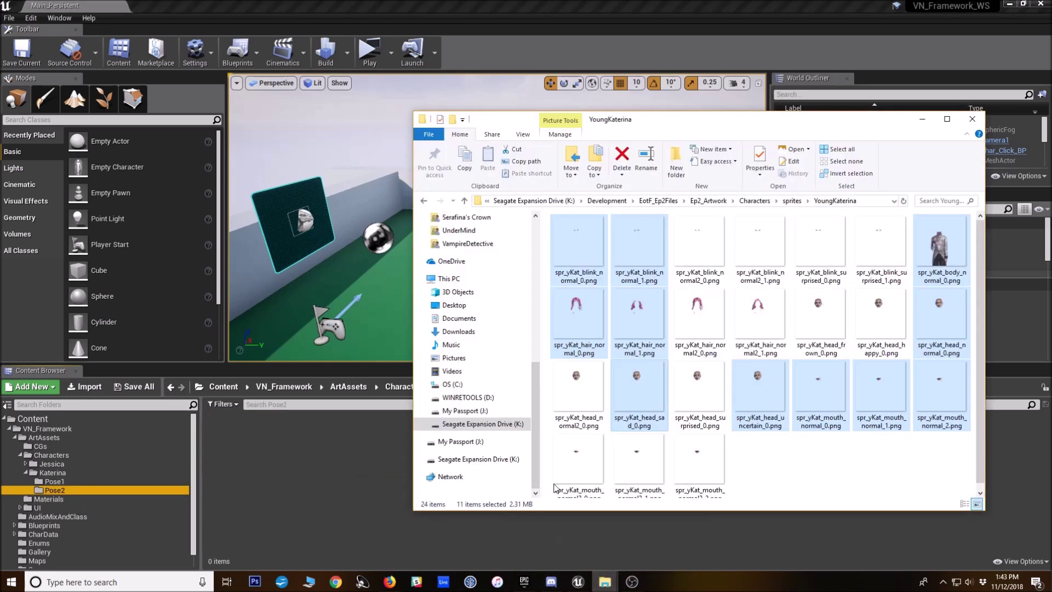
pyautogui.click(691, 261)
pyautogui.keyDown('shift'); pyautogui.click(762, 270); pyautogui.keyUp('shift')
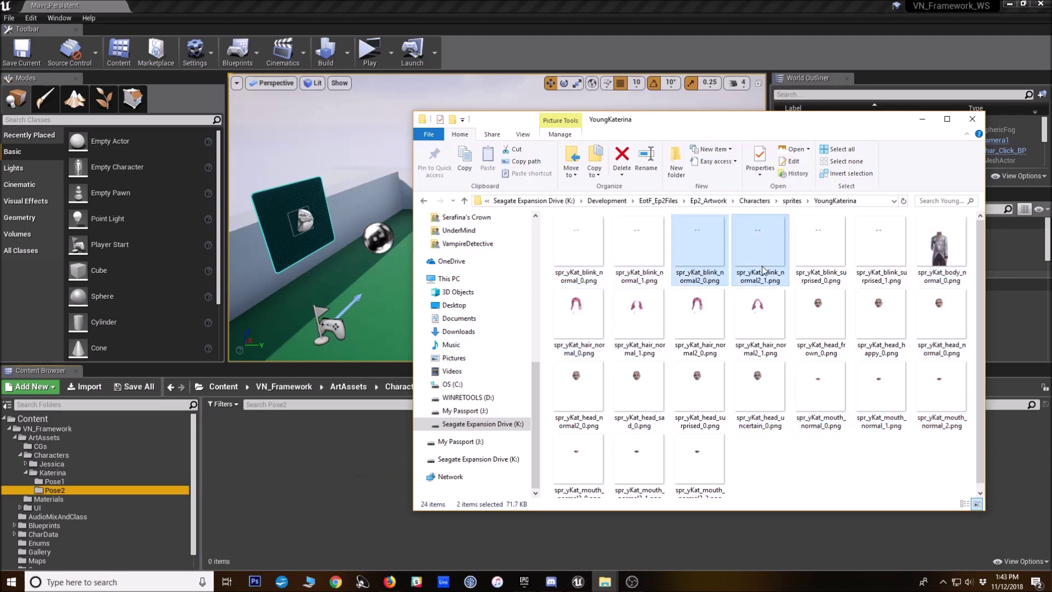
pyautogui.keyDown('ctrl'); pyautogui.click(820, 246); pyautogui.keyUp('ctrl')
pyautogui.keyDown('ctrl'); pyautogui.click(881, 246); pyautogui.keyUp('ctrl')
pyautogui.keyDown('ctrl'); pyautogui.click(698, 317); pyautogui.keyUp('ctrl')
pyautogui.keyDown('ctrl'); pyautogui.click(757, 318); pyautogui.keyUp('ctrl')
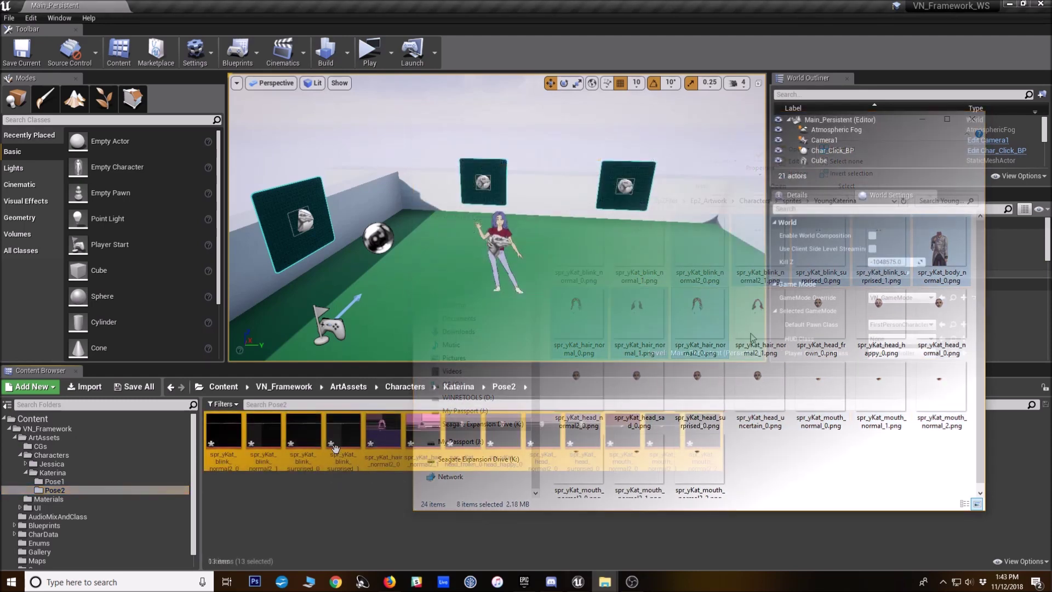
# Open the 13 Pose2 textures in the Property Matrix and bring up Mip Gen Settings
pyautogui.rightClick(335, 450)
pyautogui.moveTo(403, 309)
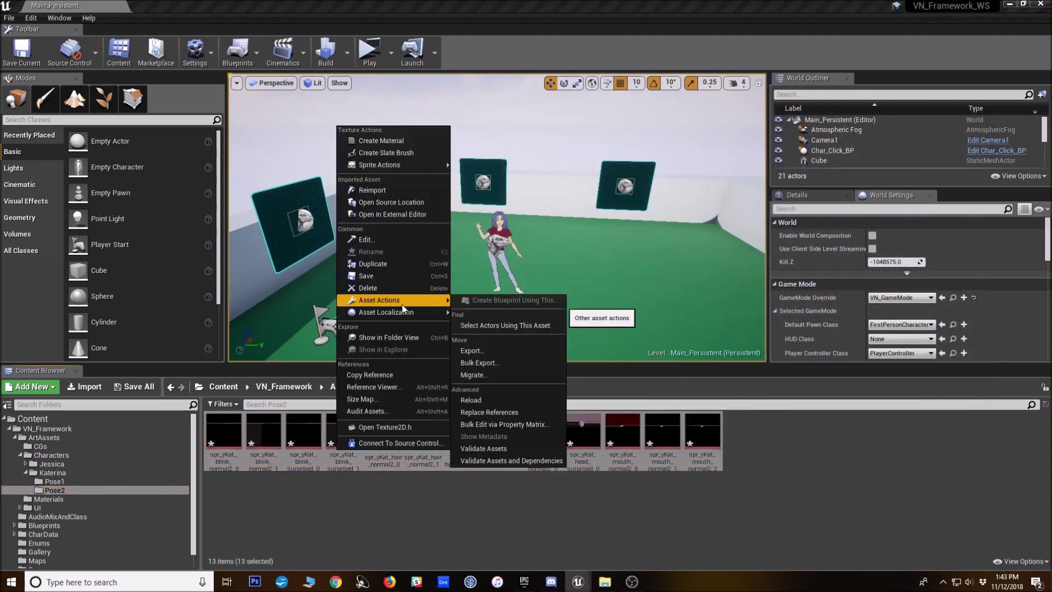
pyautogui.click(527, 425)
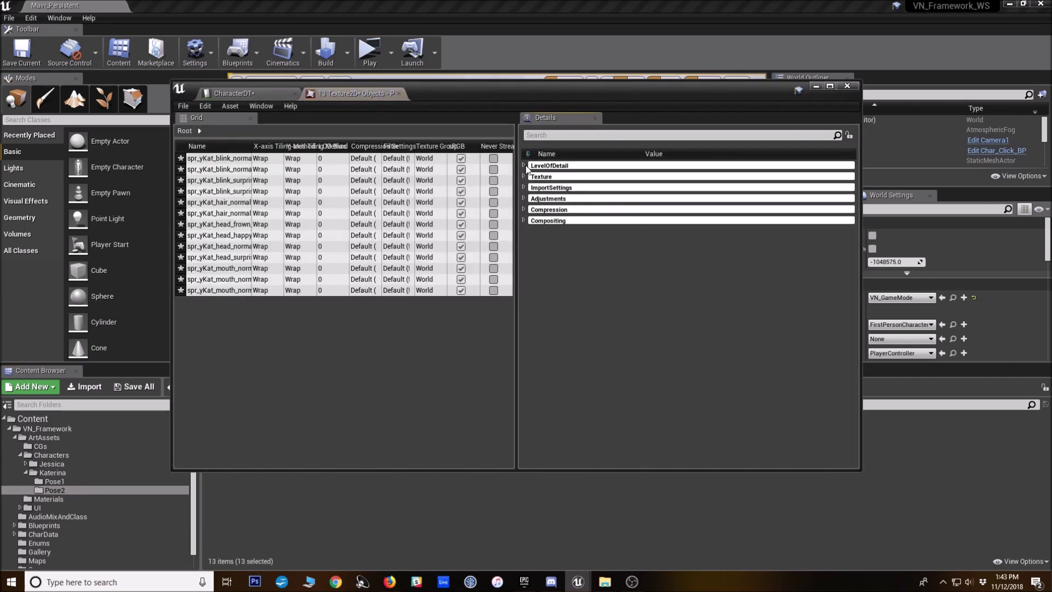
pyautogui.click(524, 166)
pyautogui.click(668, 197)
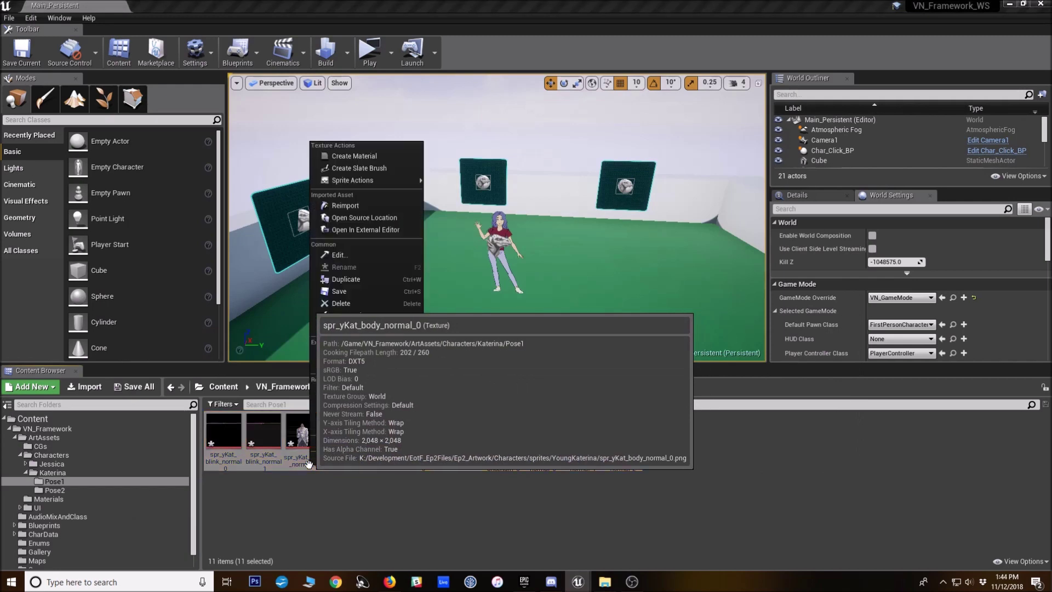
# Create sprites from the 11 selected Pose1 textures, then select the new blink_normal_0 sprite
pyautogui.moveTo(359, 180)
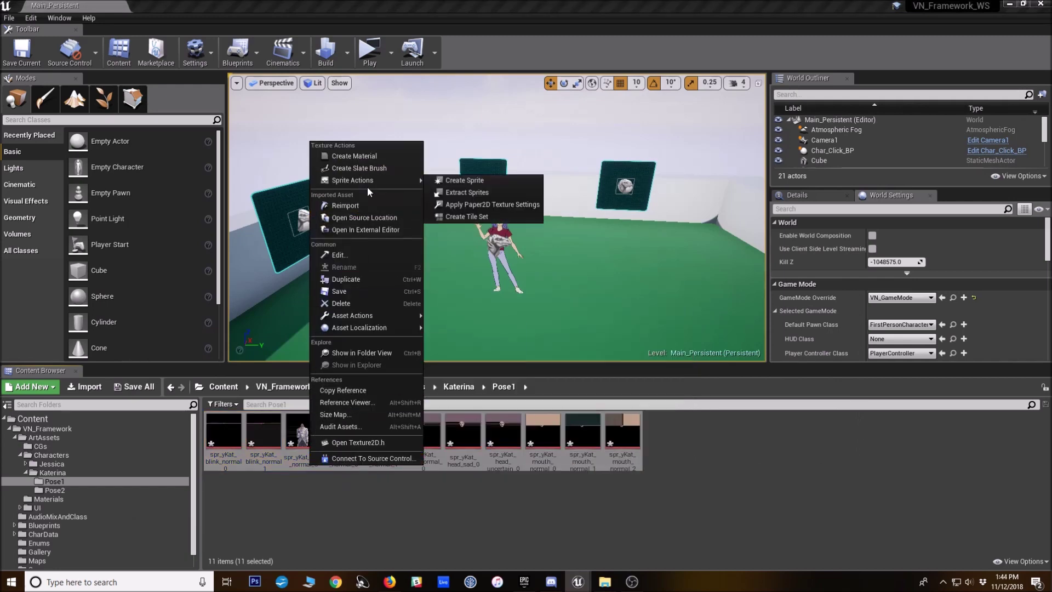
pyautogui.click(459, 180)
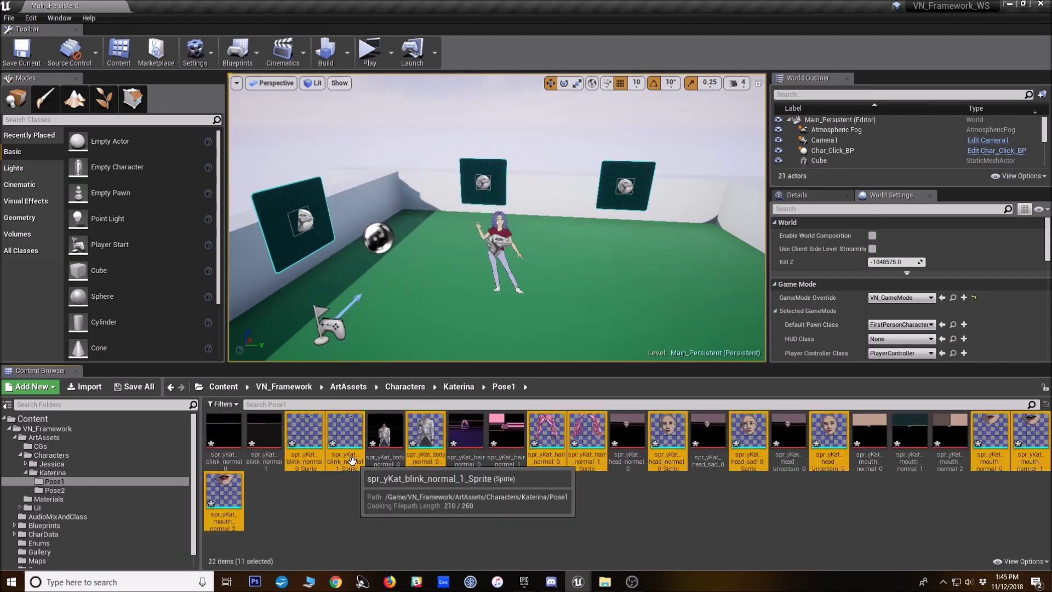
pyautogui.click(299, 459)
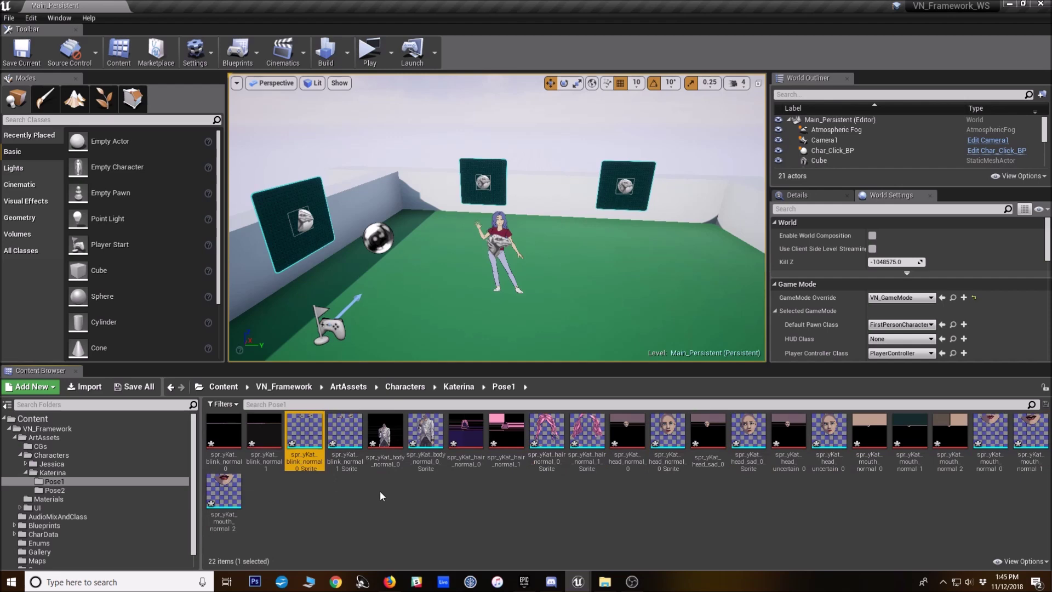
# Inspect the spr_yKat_head_normal_0_Sprite asset, then switch to the Pose2 folder
pyautogui.click(654, 449)
pyautogui.doubleClick(653, 449)
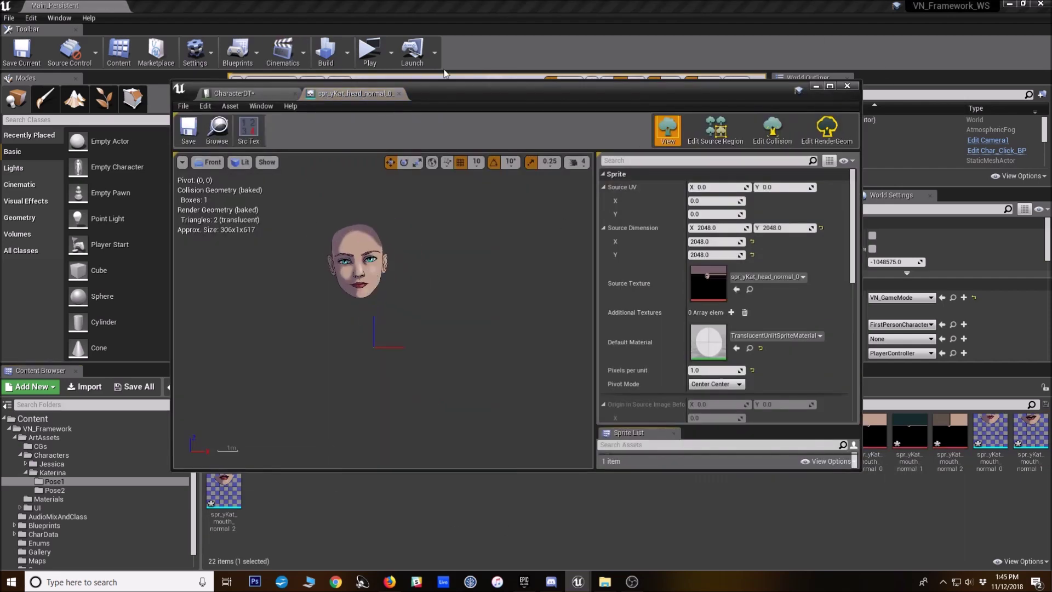
pyautogui.click(398, 93)
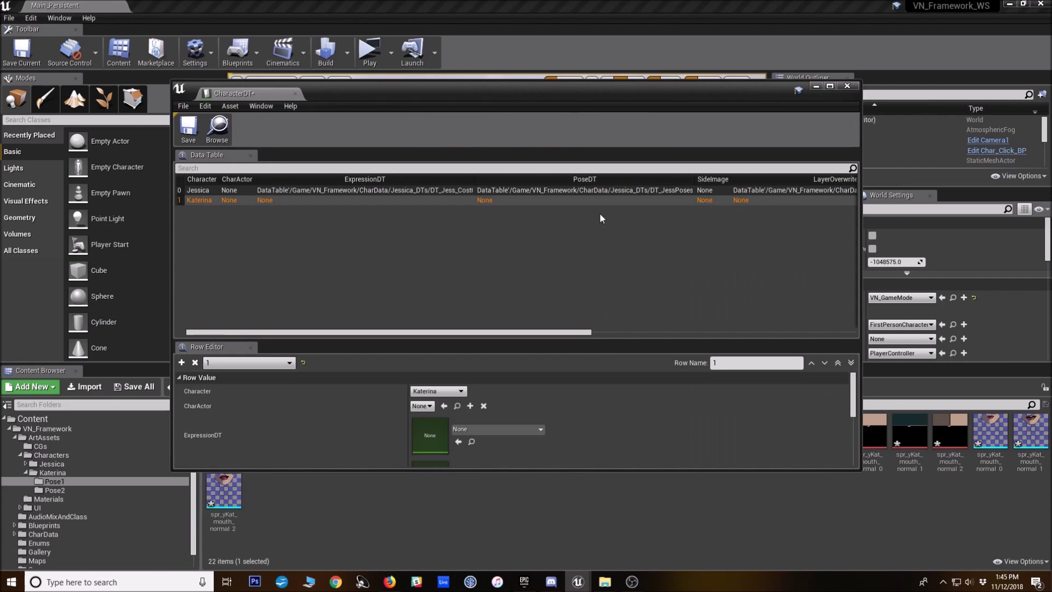
pyautogui.click(49, 498)
pyautogui.click(52, 490)
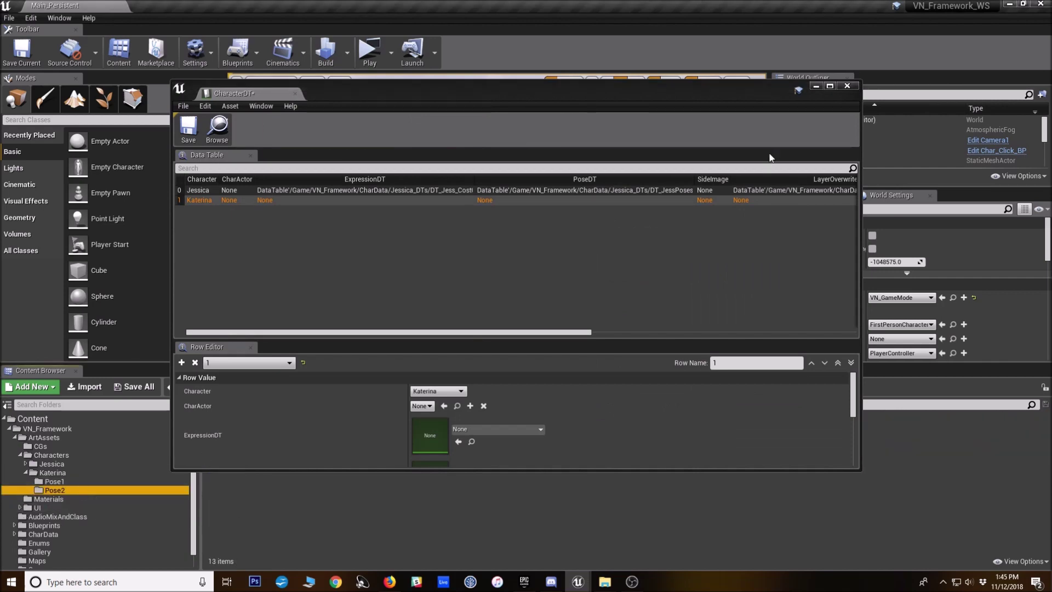
pyautogui.click(815, 87)
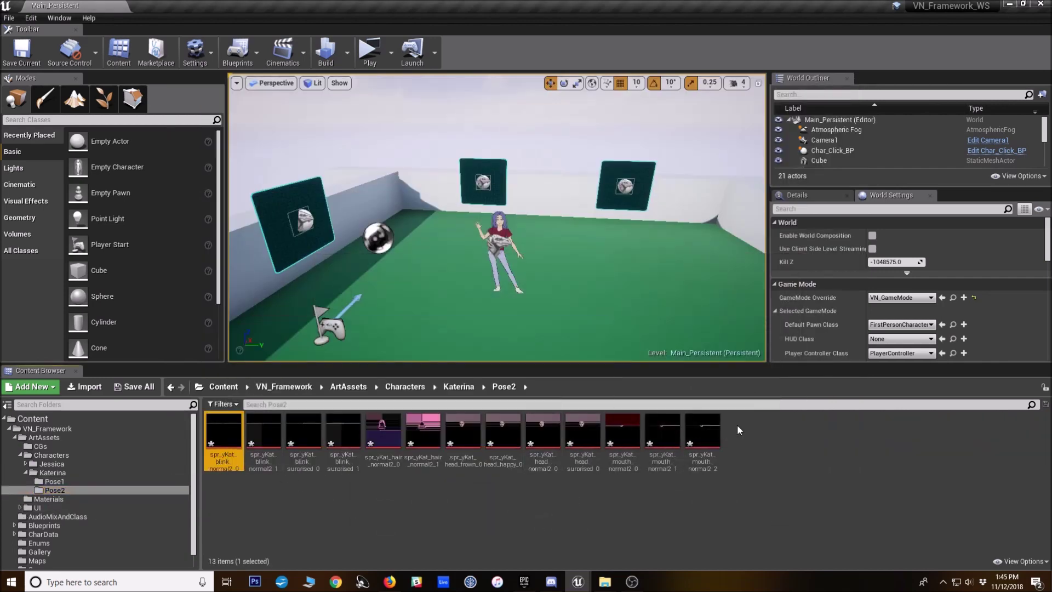
# Create sprites from all 13 selected Pose2 textures via Sprite Actions > Create Sprite
pyautogui.keyDown('shift'); pyautogui.click(702, 438); pyautogui.keyUp('shift')
pyautogui.rightClick(702, 441)
pyautogui.moveTo(744, 173)
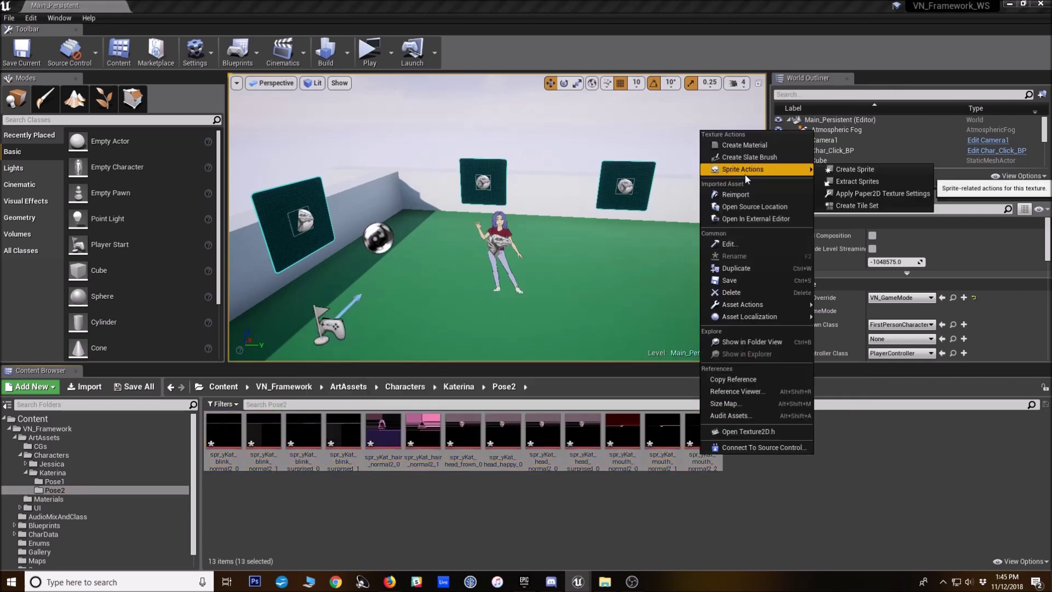
pyautogui.click(853, 170)
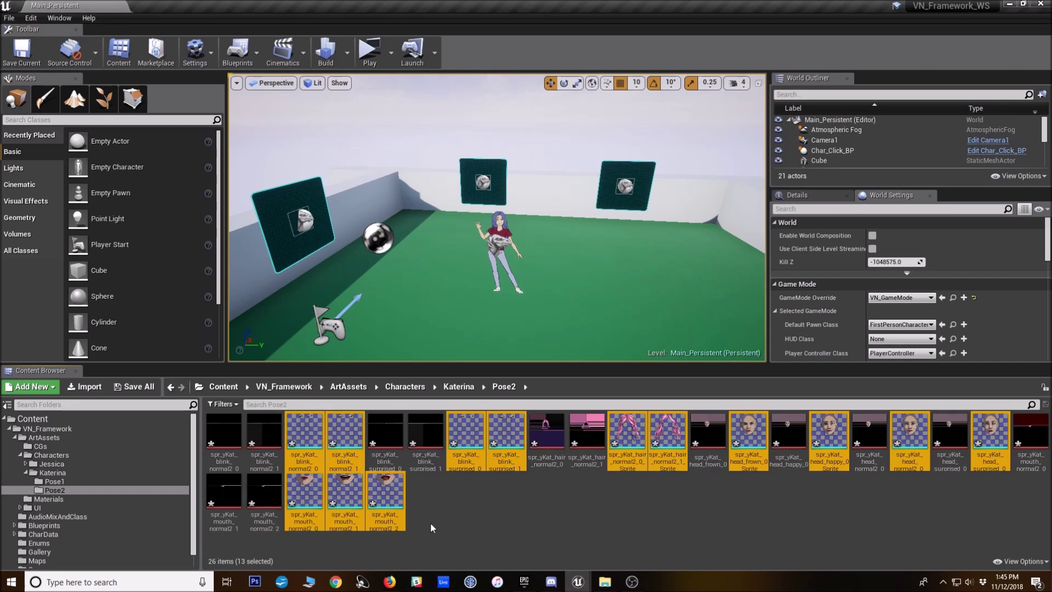
pyautogui.click(490, 509)
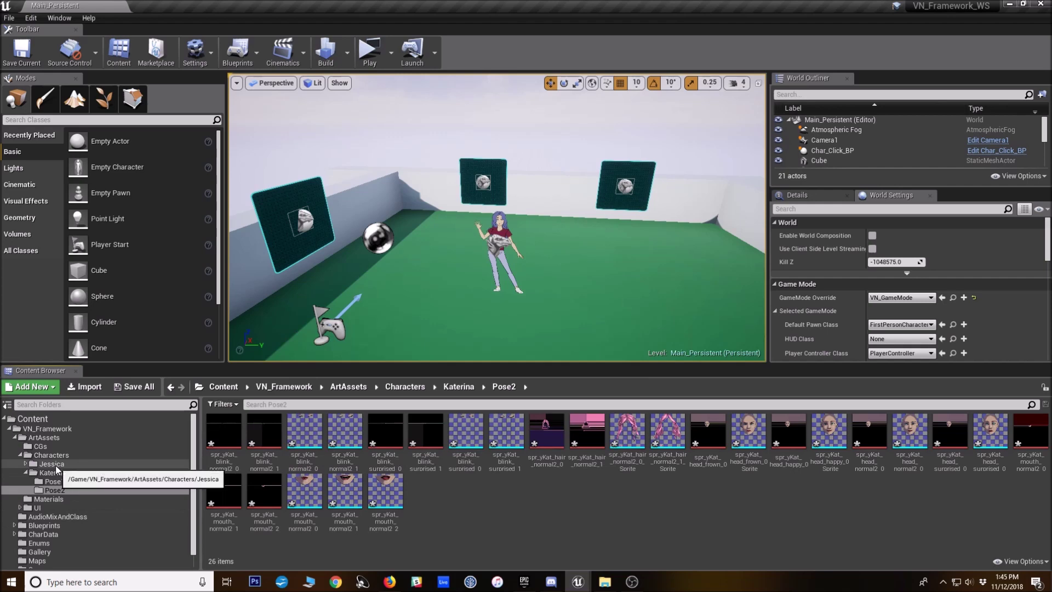
# Open the ST_PoseData structure from the Structures folder and review all its variables
pyautogui.scroll(-1, 58, 537)
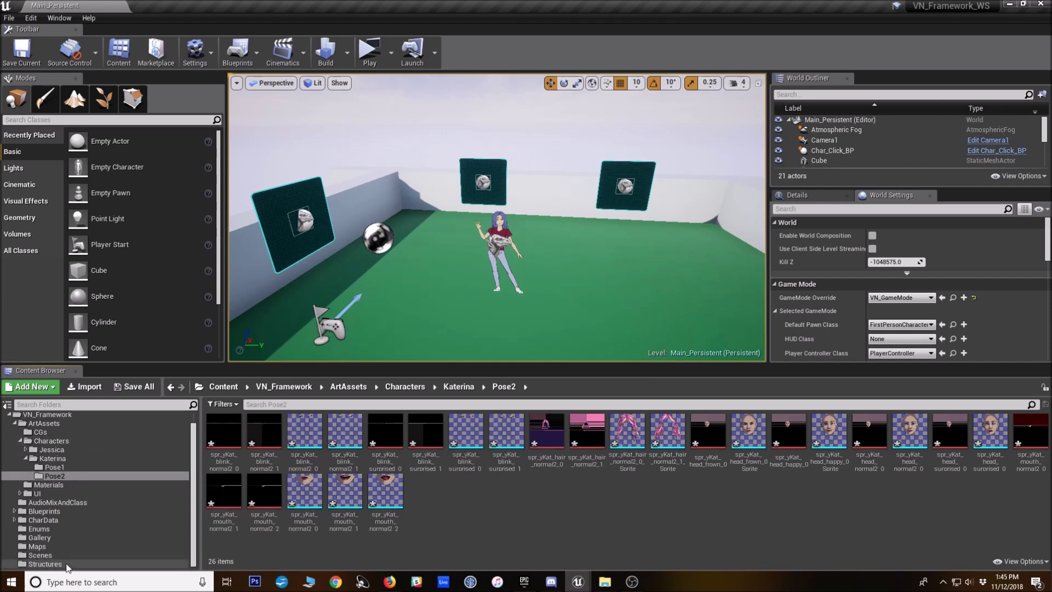
pyautogui.click(58, 564)
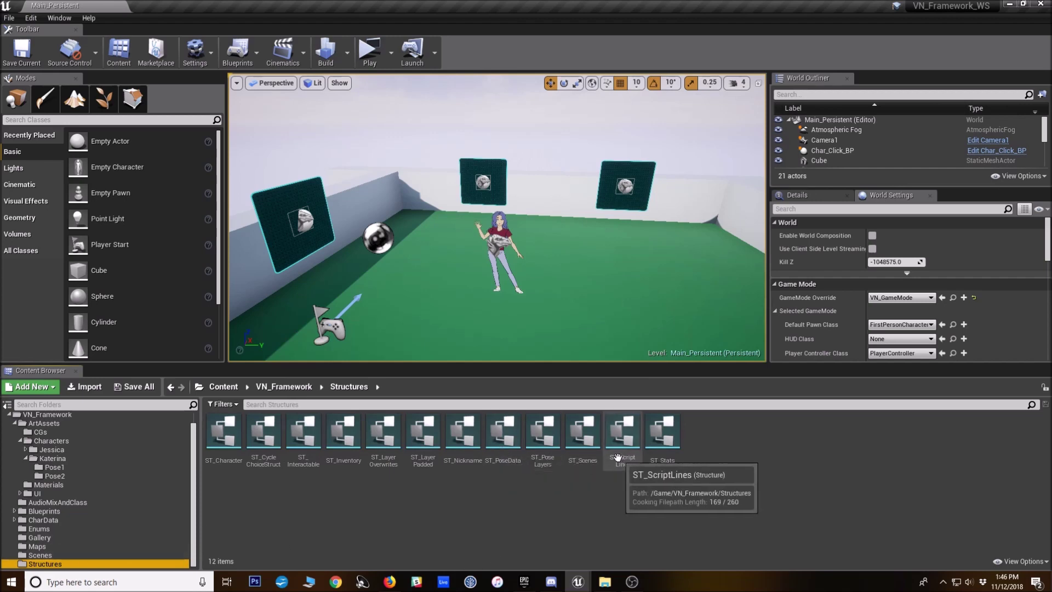
pyautogui.doubleClick(500, 452)
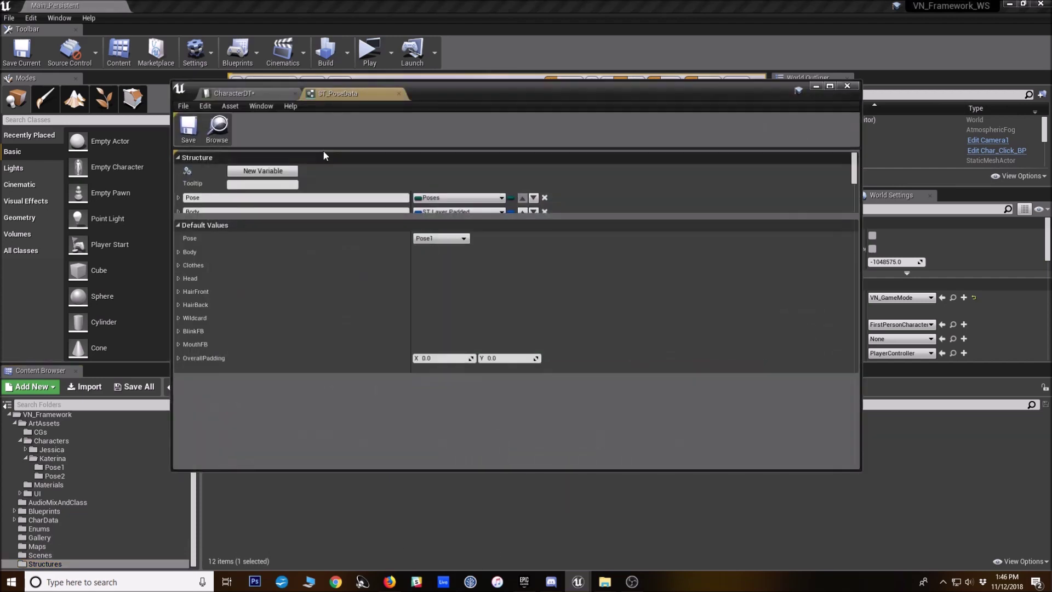
pyautogui.moveTo(222, 217); pyautogui.dragTo(222, 356)
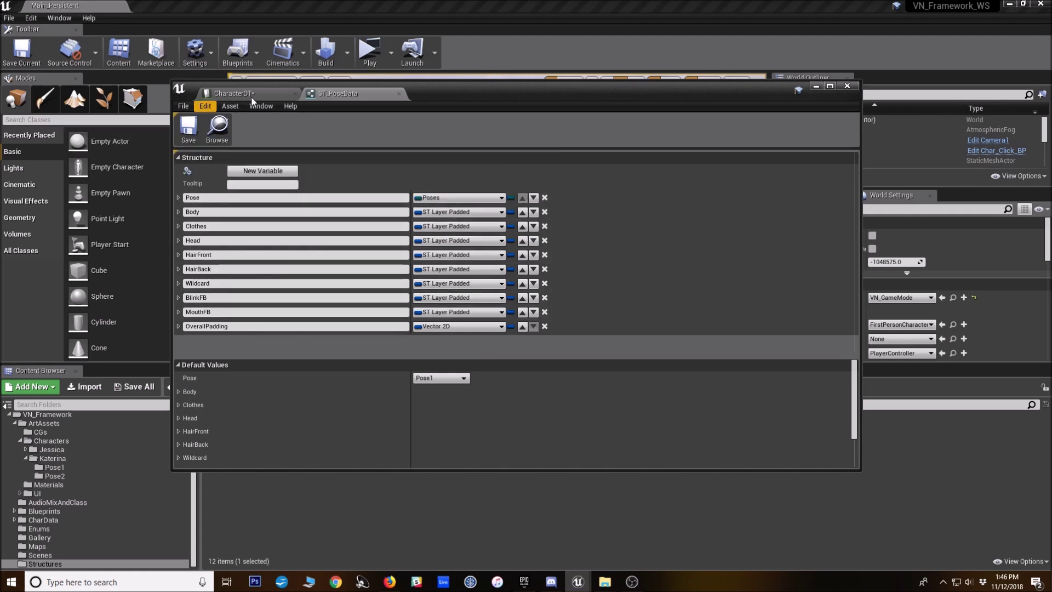
pyautogui.moveTo(327, 471); pyautogui.dragTo(384, 300)
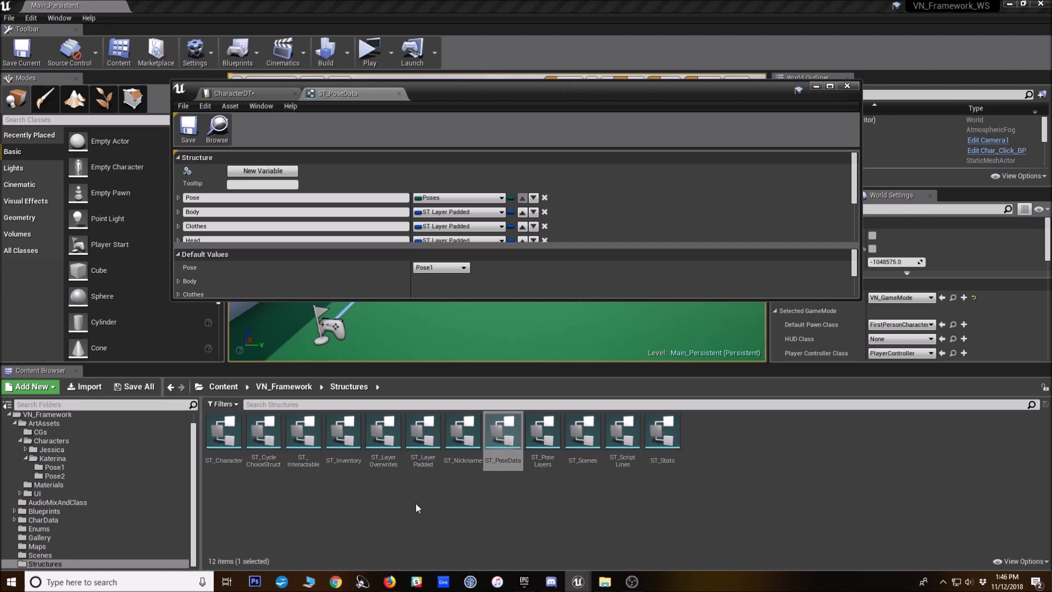
# Inspect the ST_PoseLayers structure's variables, then go back to CharacterDT and minimize the editor
pyautogui.click(383, 435)
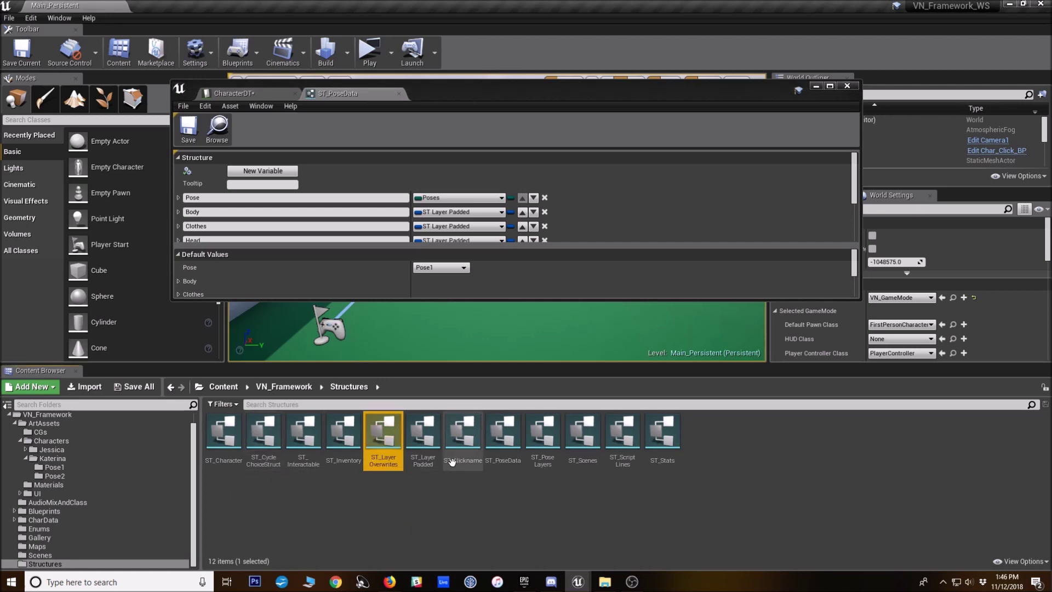
pyautogui.doubleClick(544, 460)
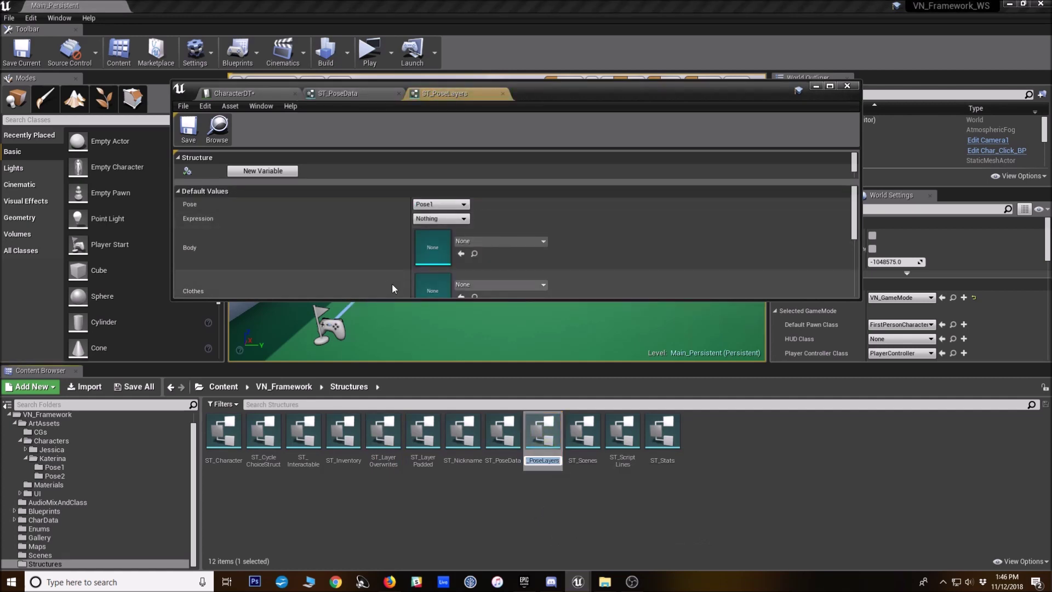
pyautogui.moveTo(360, 301); pyautogui.dragTo(359, 476)
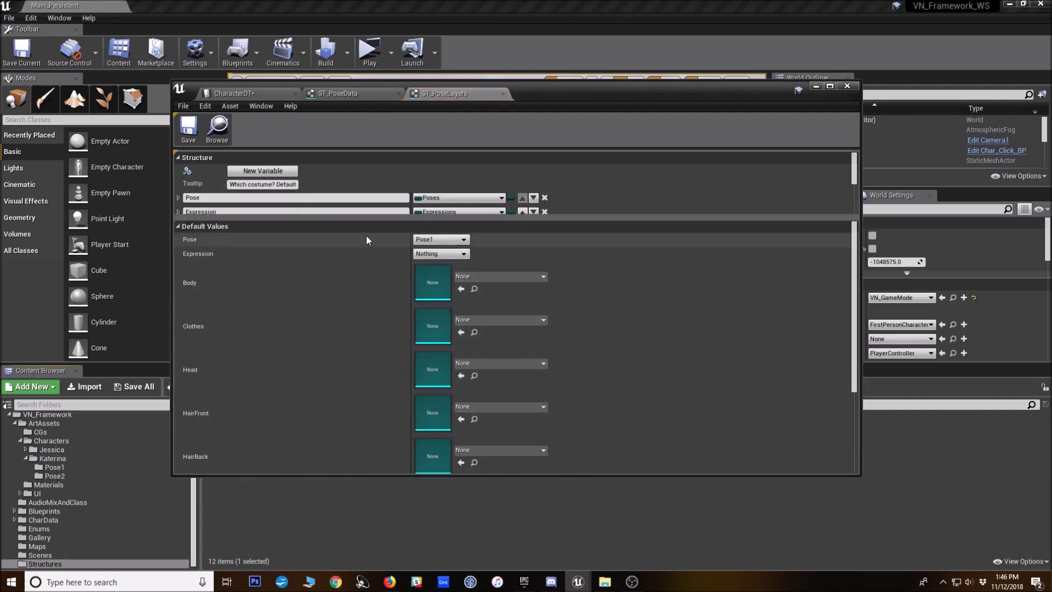
pyautogui.moveTo(329, 220); pyautogui.dragTo(329, 265)
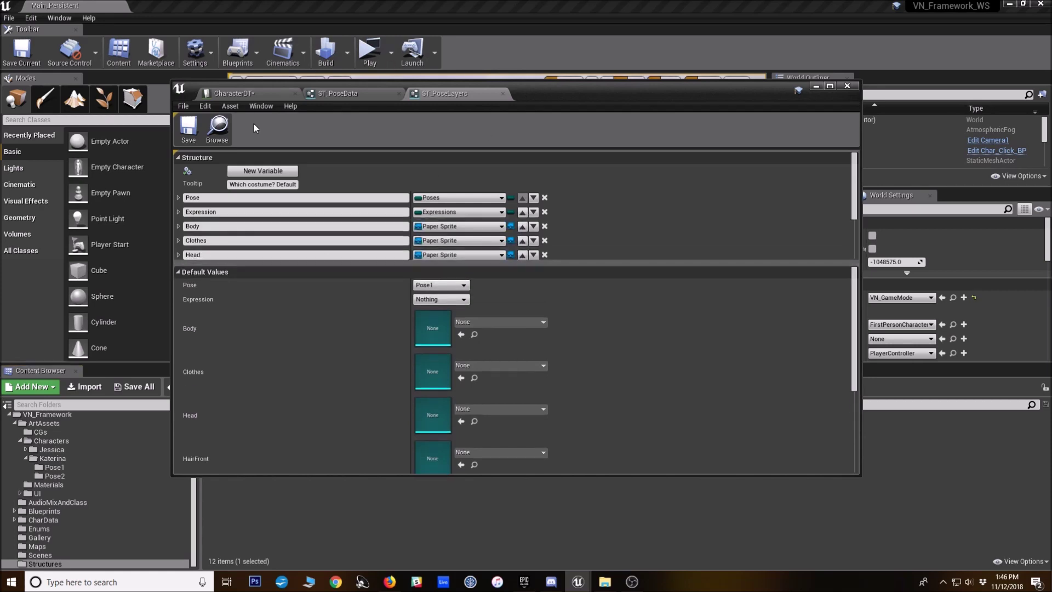
pyautogui.click(233, 93)
pyautogui.click(816, 86)
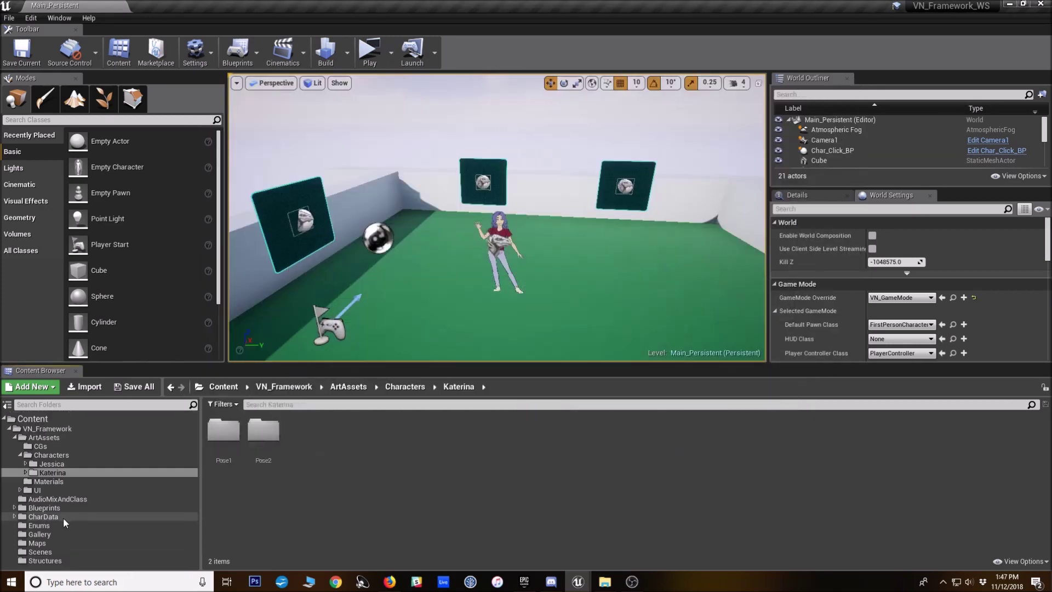
# Create a new folder named Katerina inside CharData and open it
pyautogui.click(58, 516)
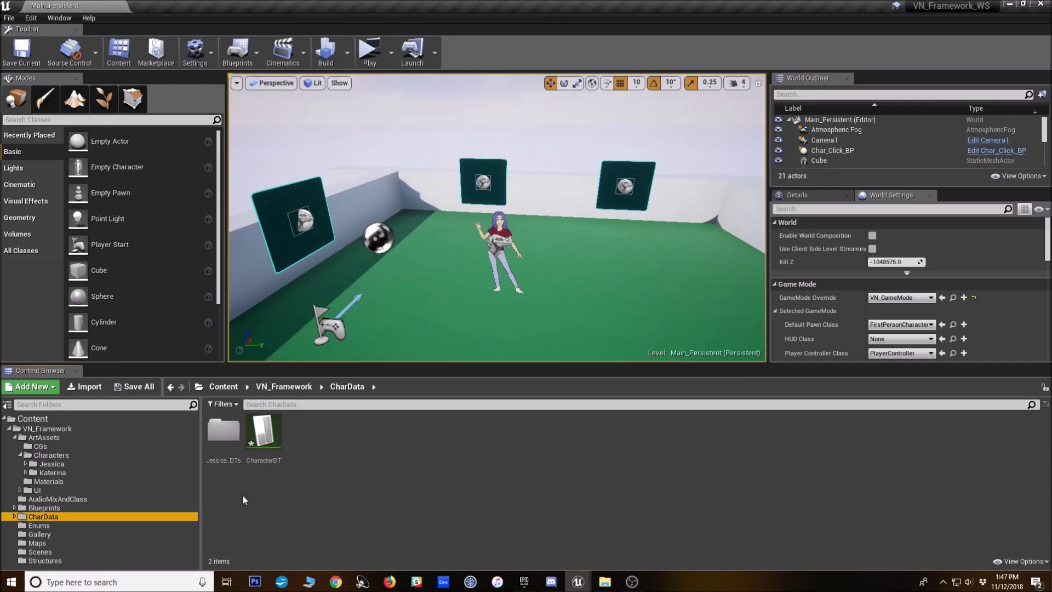
pyautogui.rightClick(371, 470)
pyautogui.click(453, 132)
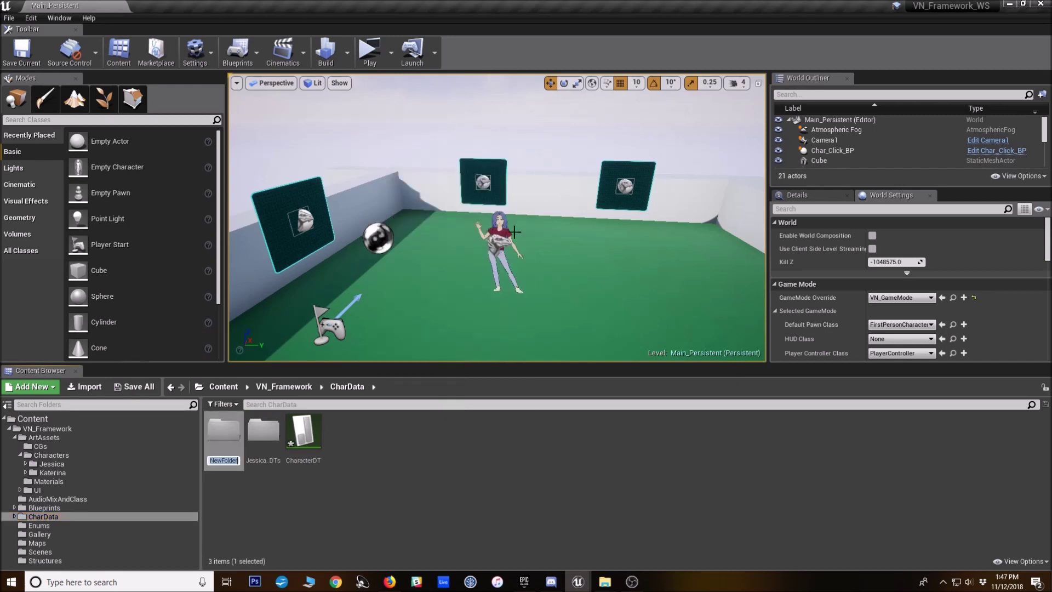
pyautogui.write('Katerina')
pyautogui.press('Return')
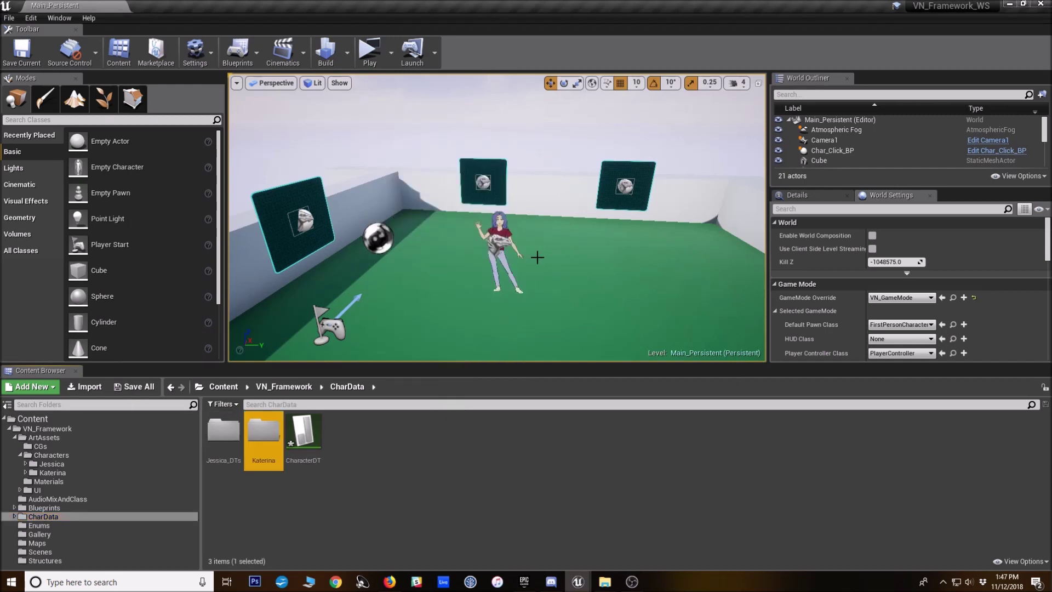
pyautogui.doubleClick(254, 434)
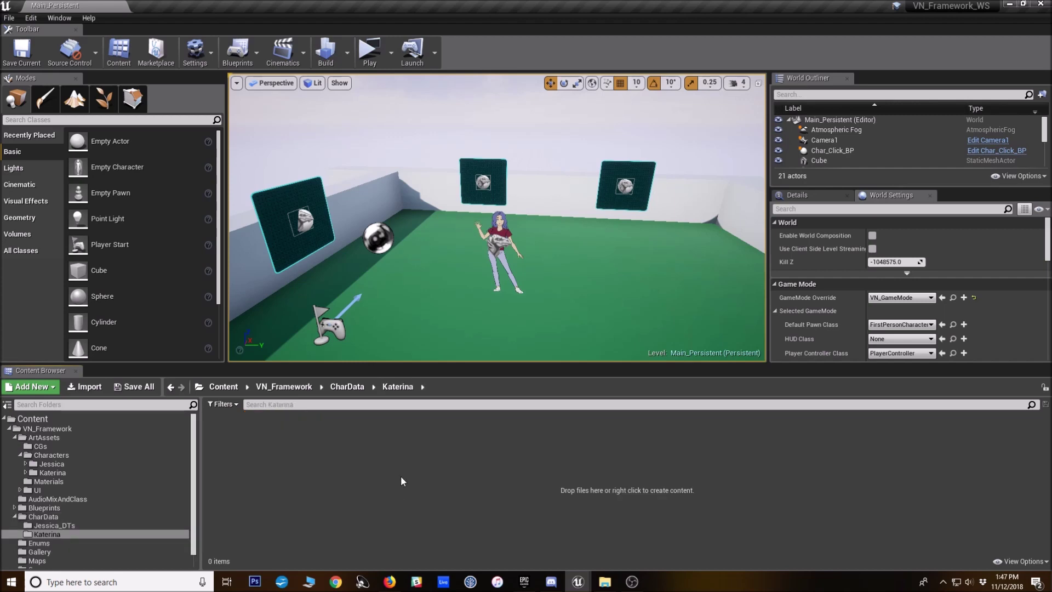
# Create data table DT_Kat_Poses_0 with row structure ST_PoseData and open it
pyautogui.rightClick(377, 466)
pyautogui.moveTo(381, 463)
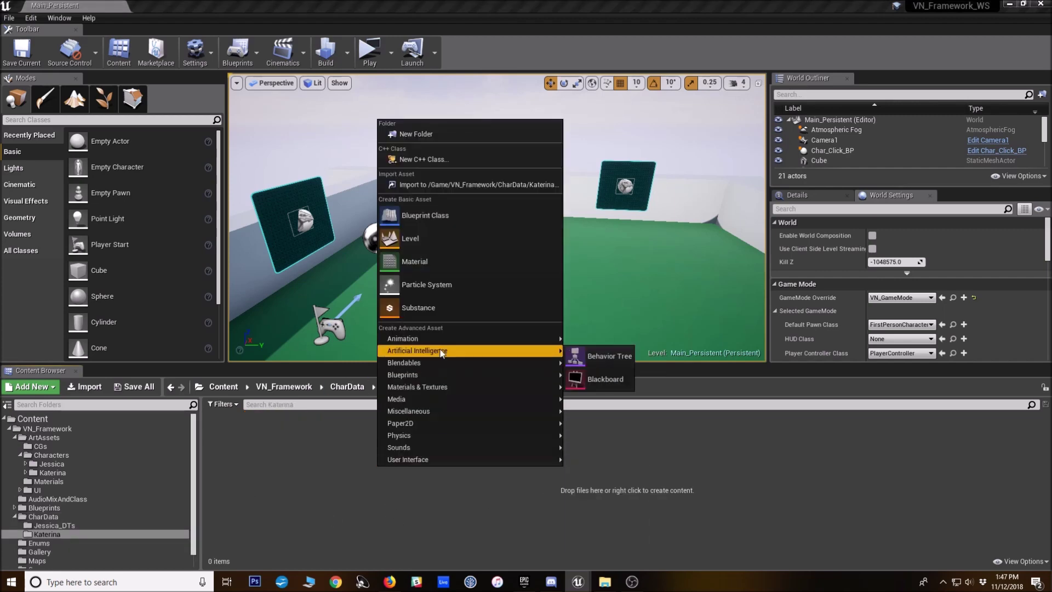
pyautogui.moveTo(487, 411)
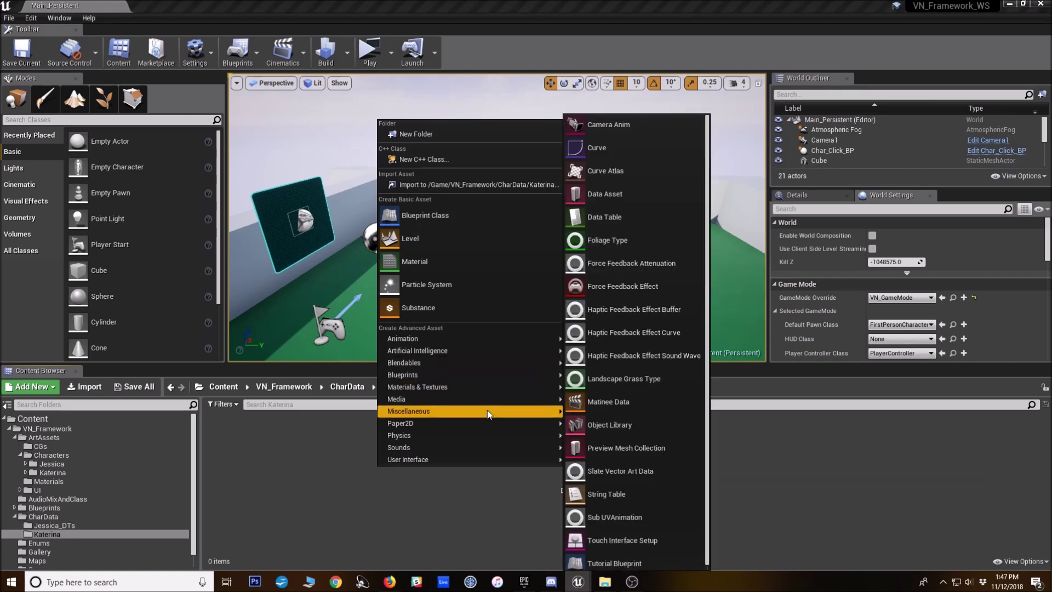
pyautogui.click(629, 216)
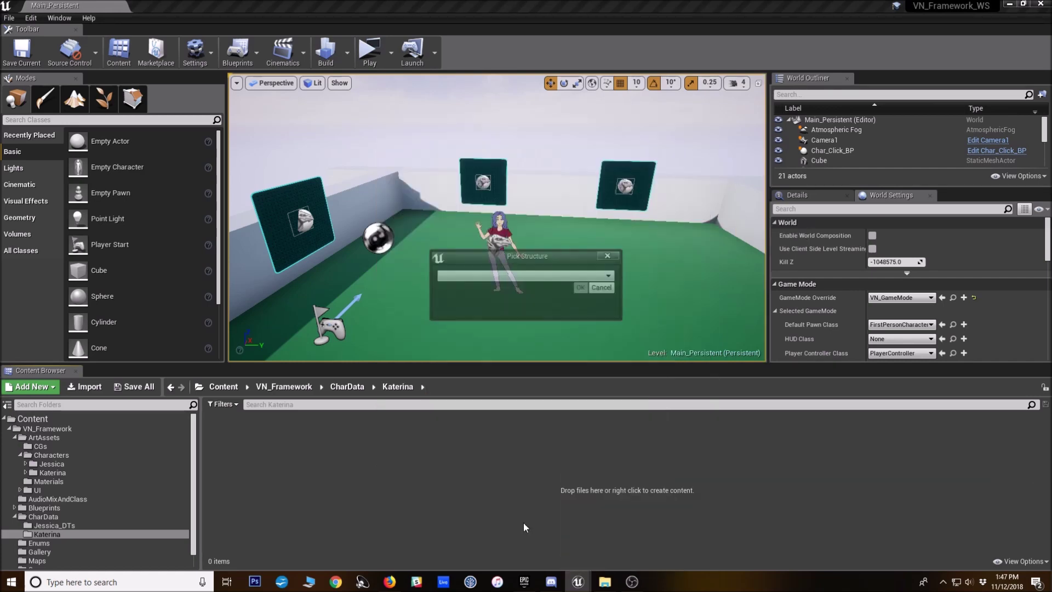
pyautogui.click(559, 275)
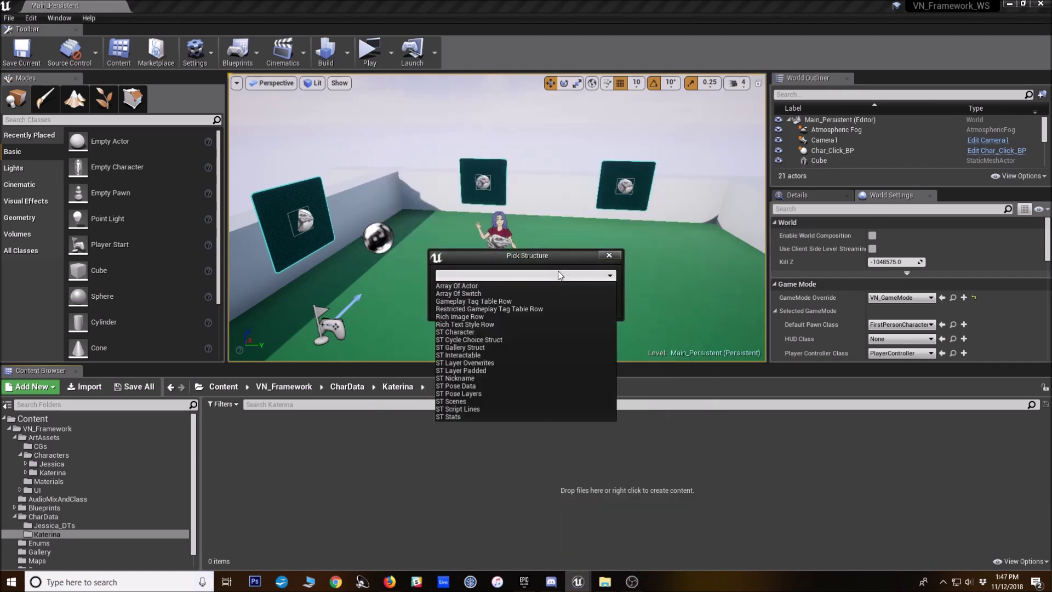
pyautogui.click(456, 386)
pyautogui.click(581, 287)
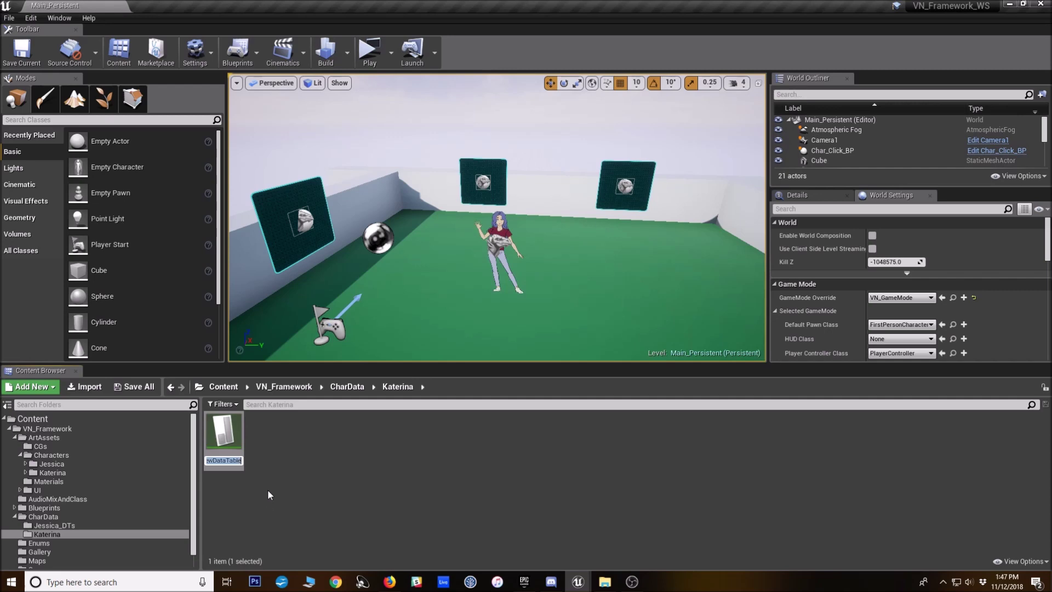
pyautogui.write('DT_')
pyautogui.write('Kat')
pyautogui.write('_')
pyautogui.write('Poses')
pyautogui.write('_0')
pyautogui.press('Return')
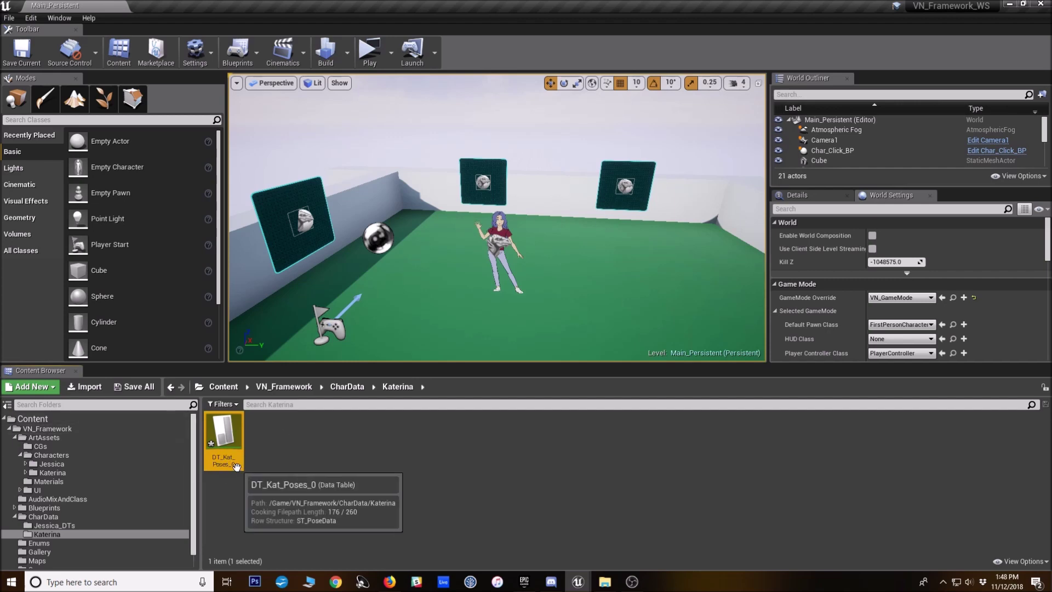
pyautogui.doubleClick(224, 444)
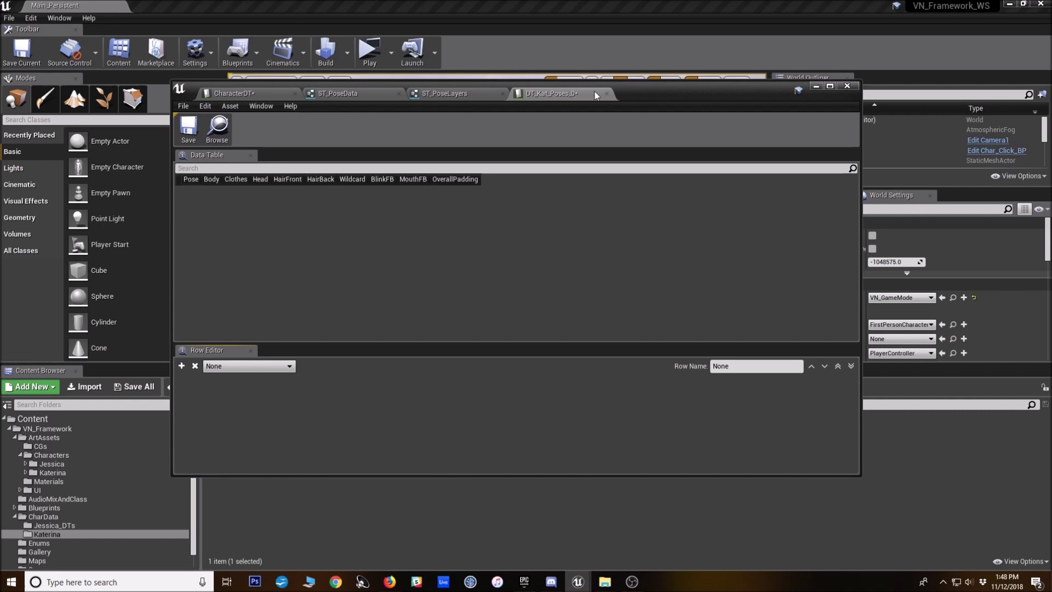
# Add a row named 0 with Pose set to Pose1, and resize the editor panels
pyautogui.click(181, 365)
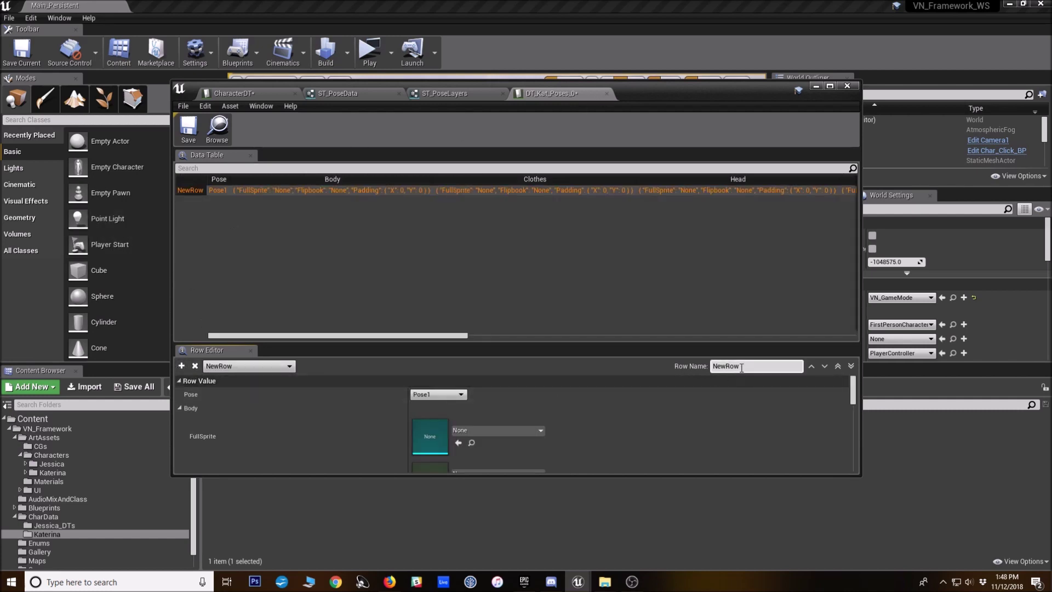
pyautogui.write('0')
pyautogui.press('Return')
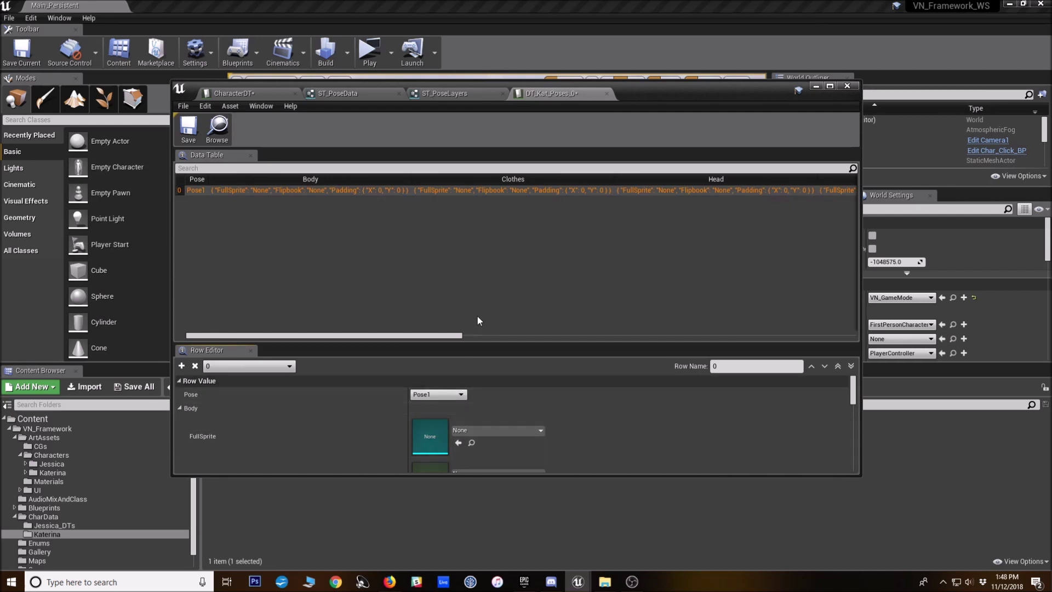
pyautogui.click(426, 395)
pyautogui.click(457, 404)
pyautogui.moveTo(324, 343); pyautogui.dragTo(328, 255)
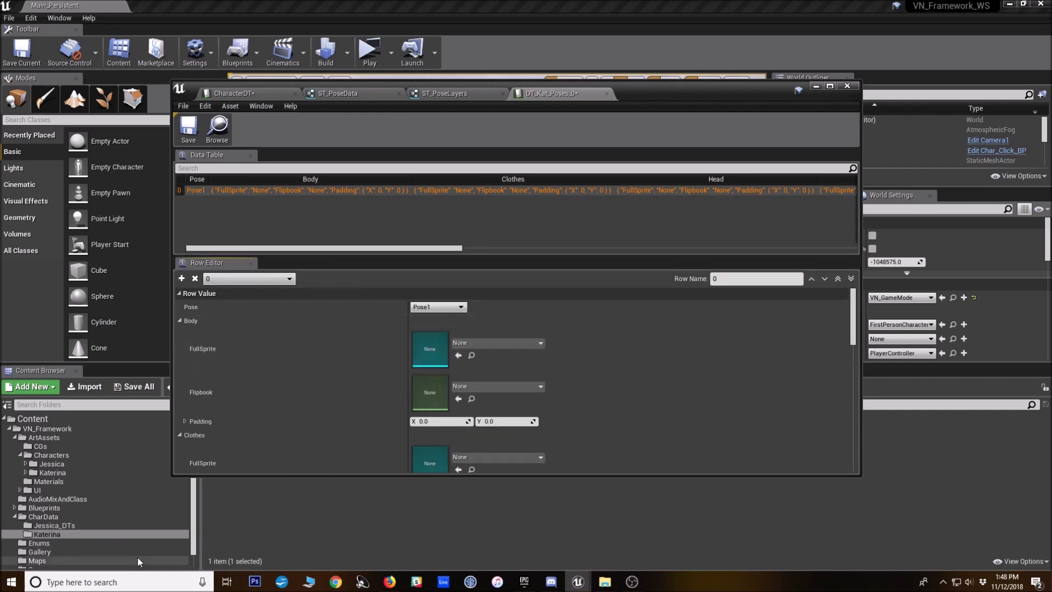
pyautogui.scroll(-5, 294, 362)
pyautogui.scroll(-8, 295, 366)
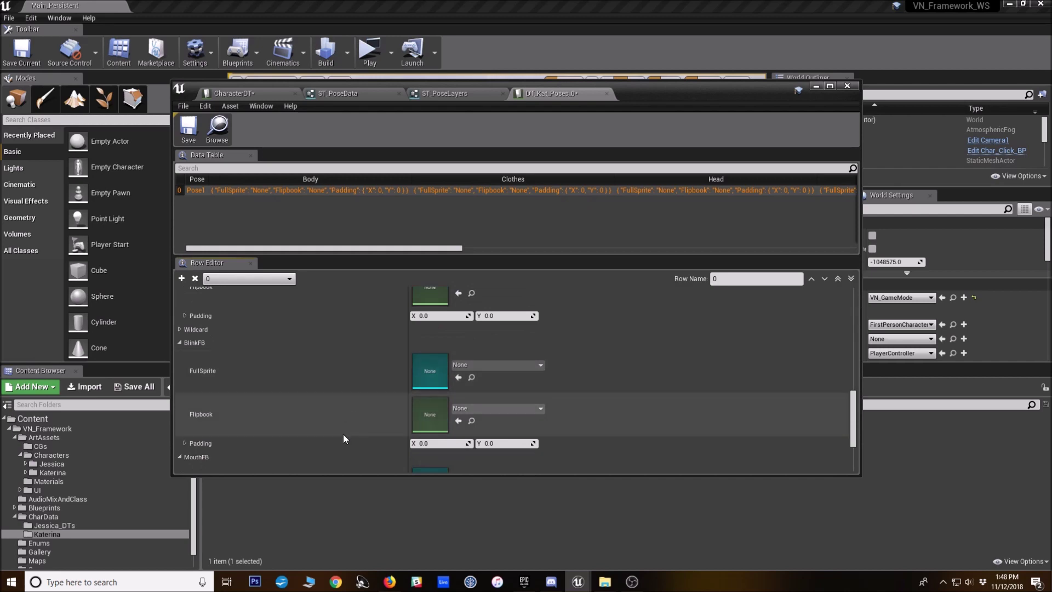
pyautogui.scroll(10, 367, 433)
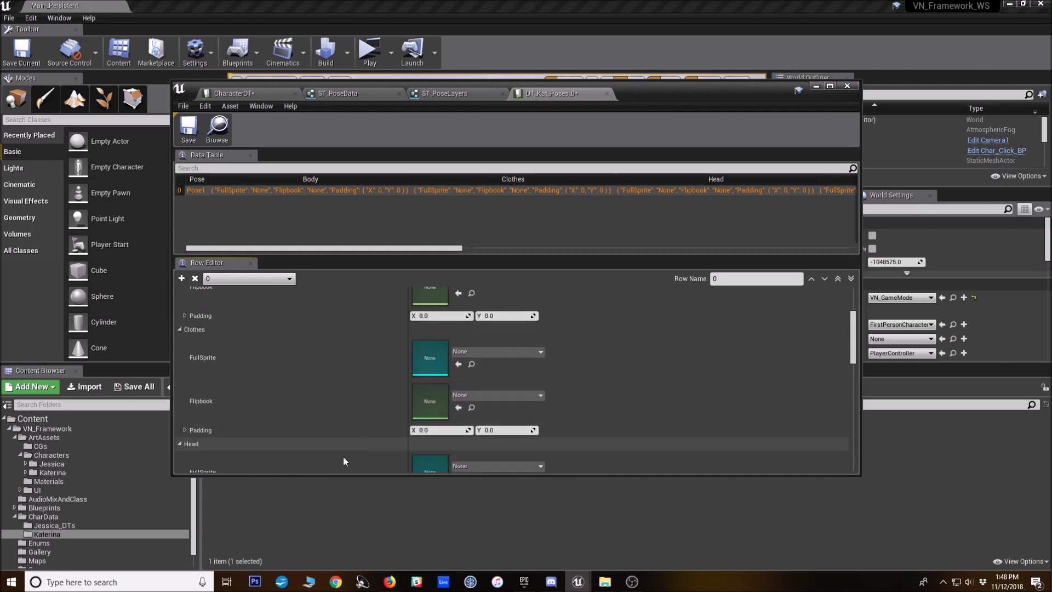
pyautogui.scroll(2, 290, 436)
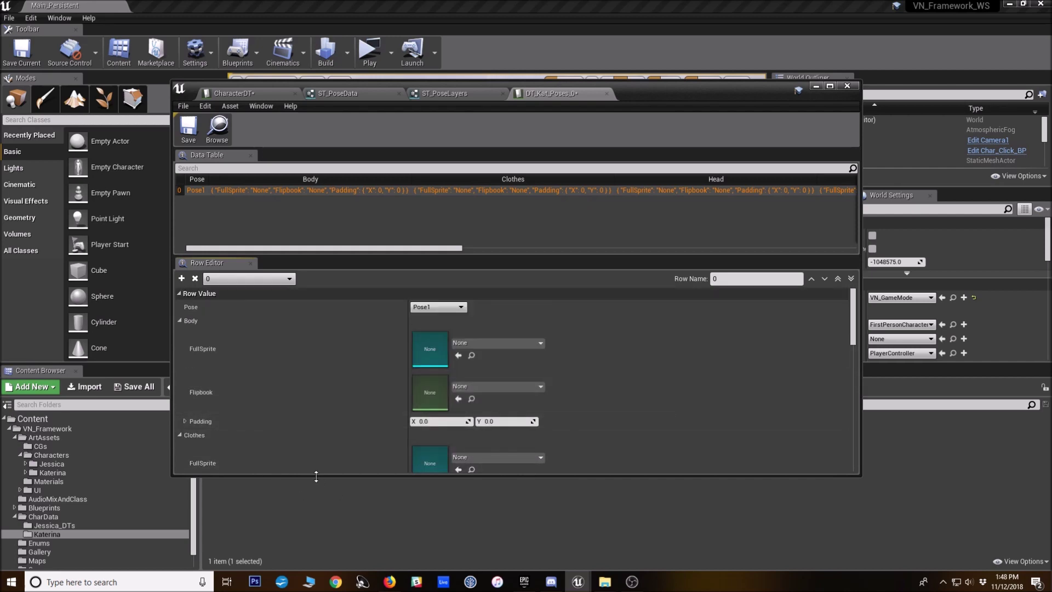
pyautogui.moveTo(321, 476); pyautogui.dragTo(394, 428)
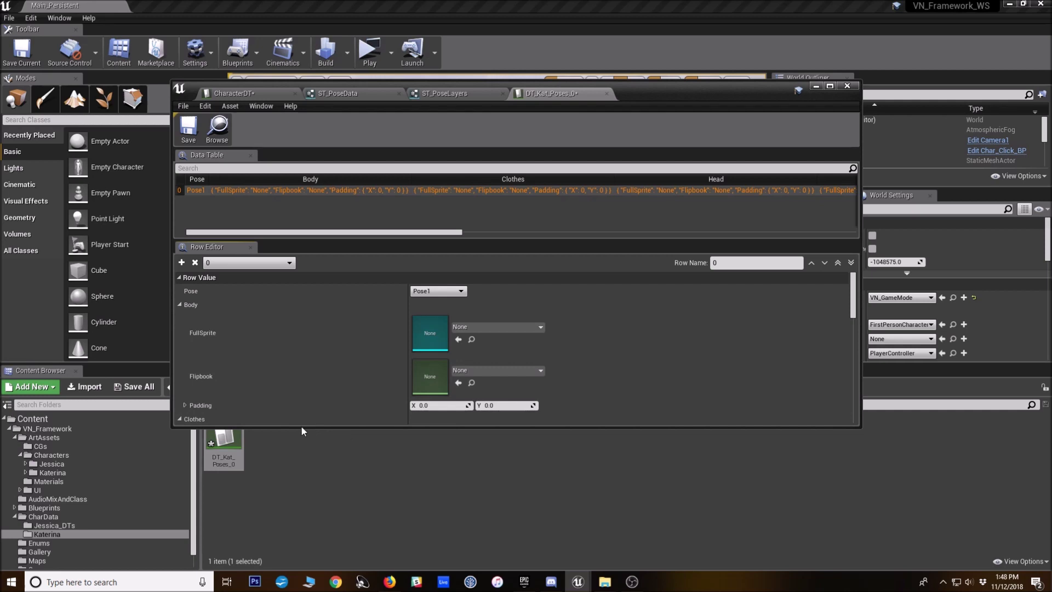
pyautogui.moveTo(301, 426); pyautogui.dragTo(292, 390)
# Assign Katerina's Pose1 body sprite as row 0's Clothes FullSprite
pyautogui.click(52, 473)
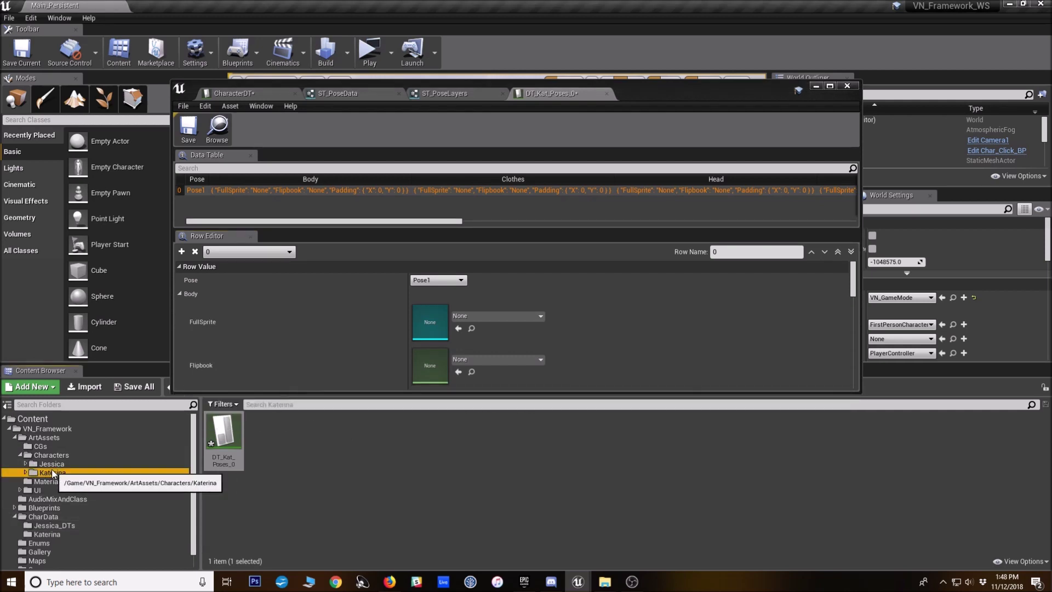
pyautogui.doubleClick(224, 430)
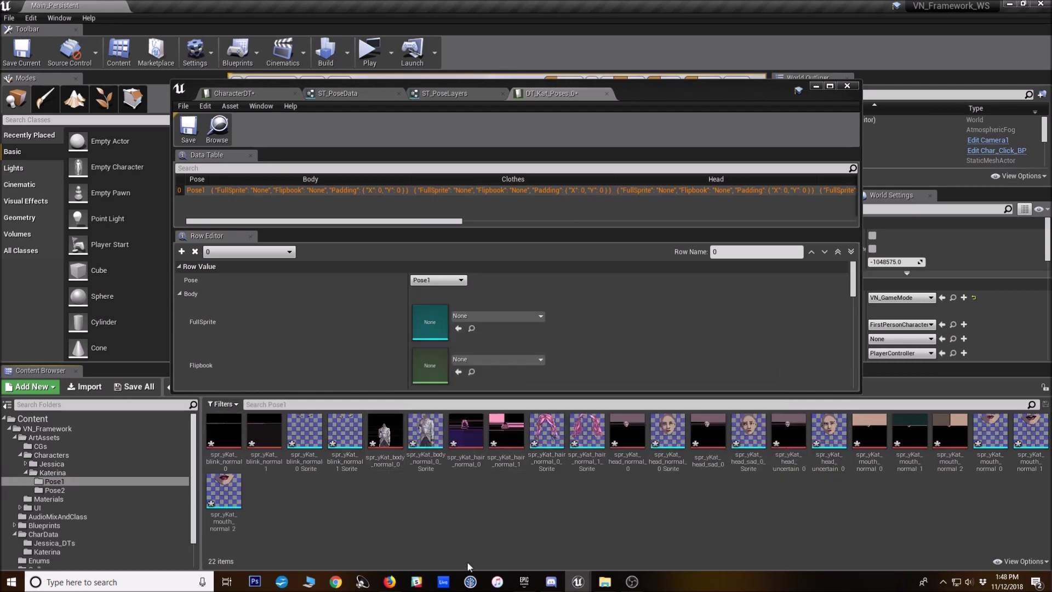
pyautogui.doubleClick(422, 457)
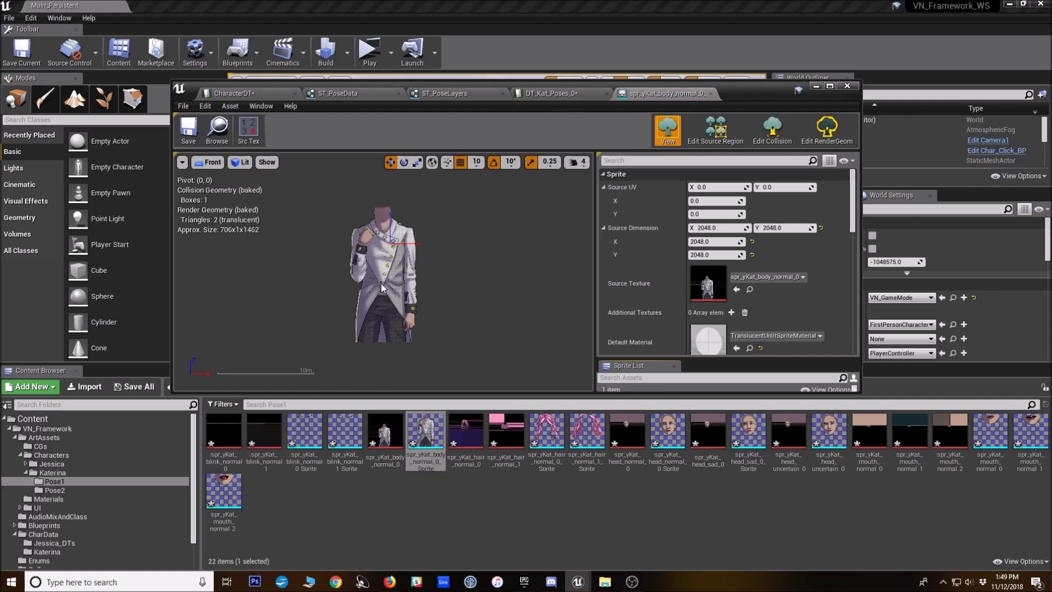
pyautogui.click(711, 93)
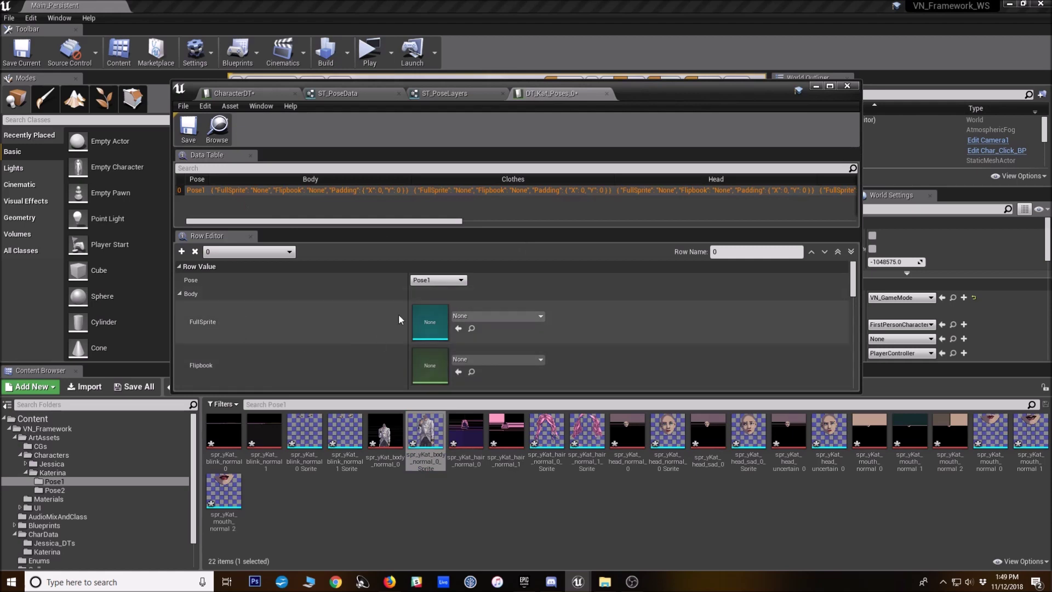
pyautogui.click(180, 293)
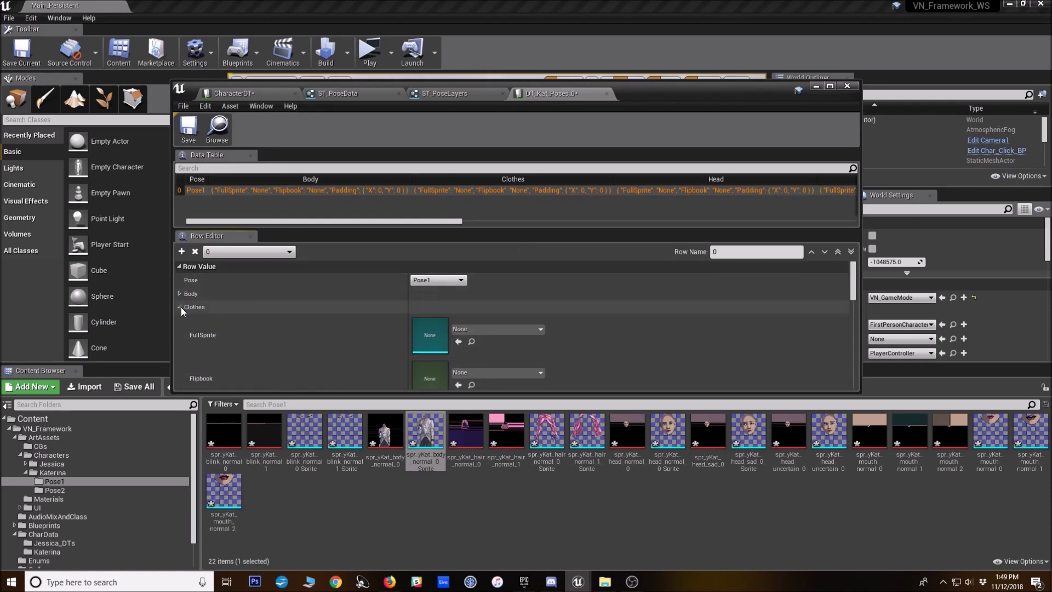
pyautogui.click(458, 342)
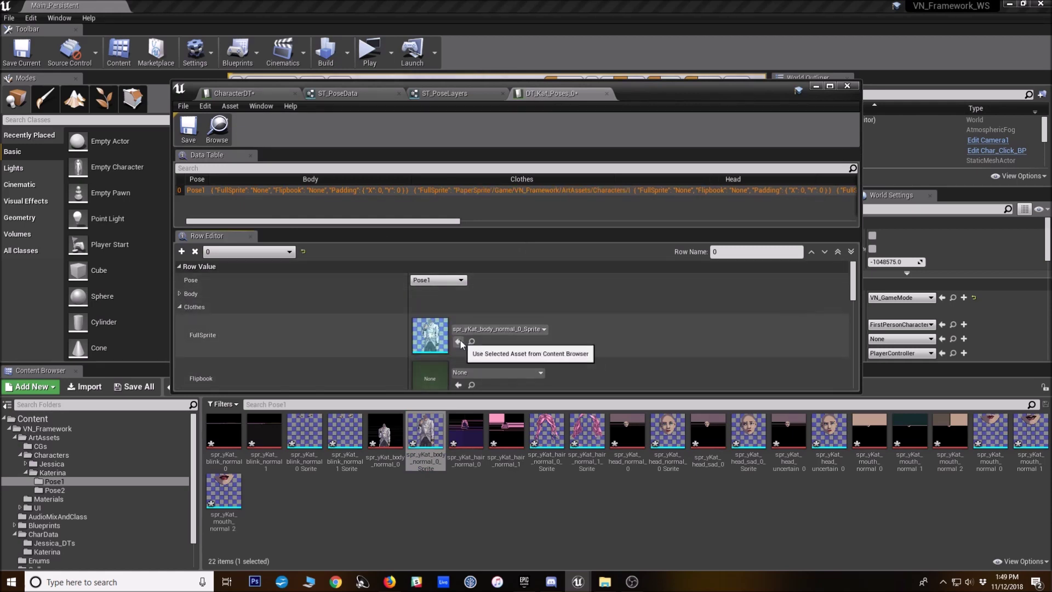
pyautogui.click(180, 307)
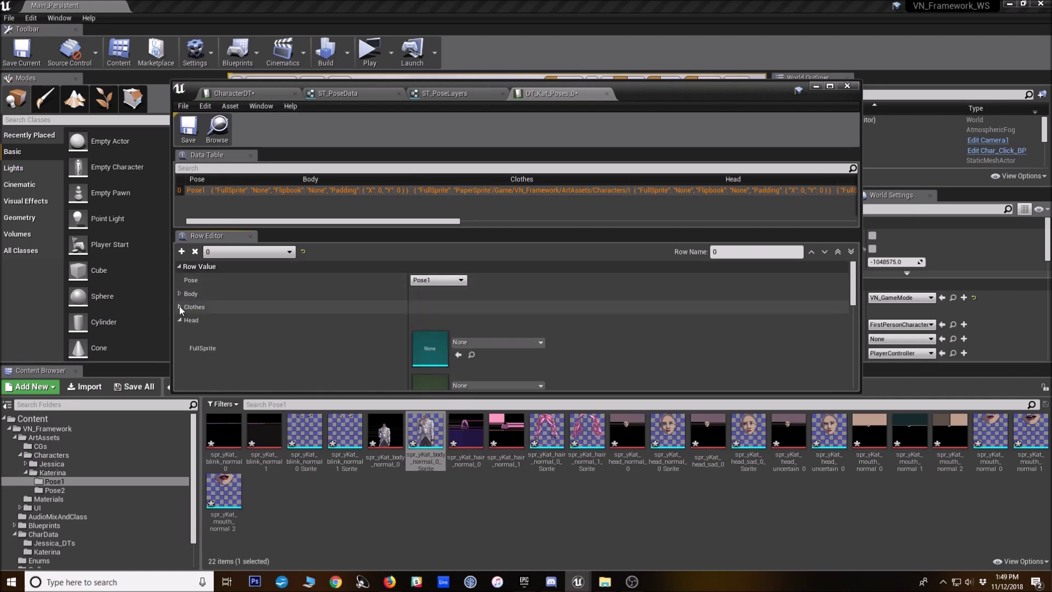
# Assign spr_yKat_head_normal_0_Sprite as the Head FullSprite
pyautogui.scroll(-2, 189, 309)
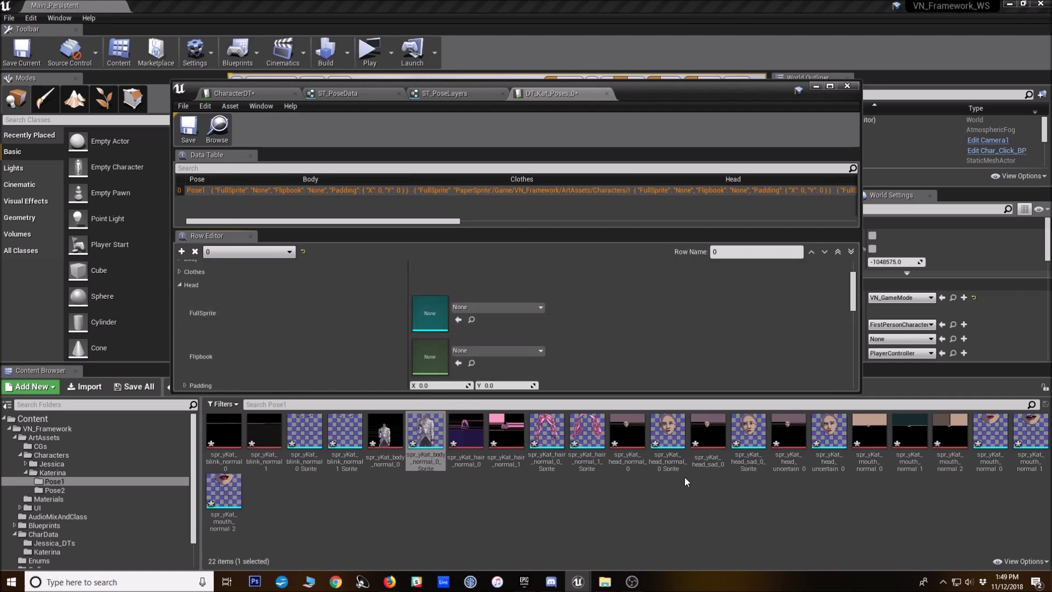
pyautogui.click(667, 436)
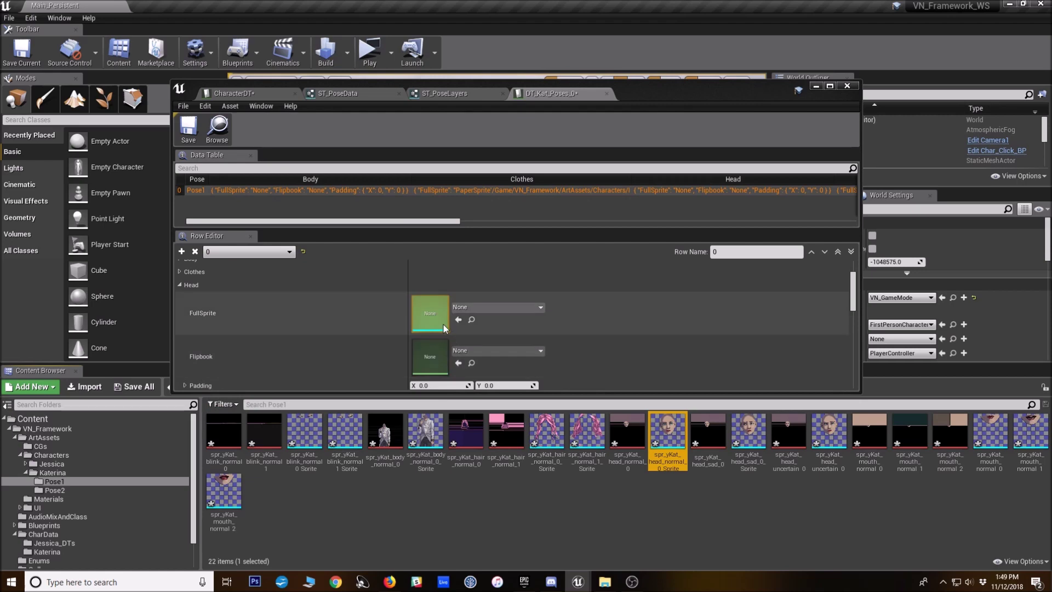
pyautogui.click(458, 319)
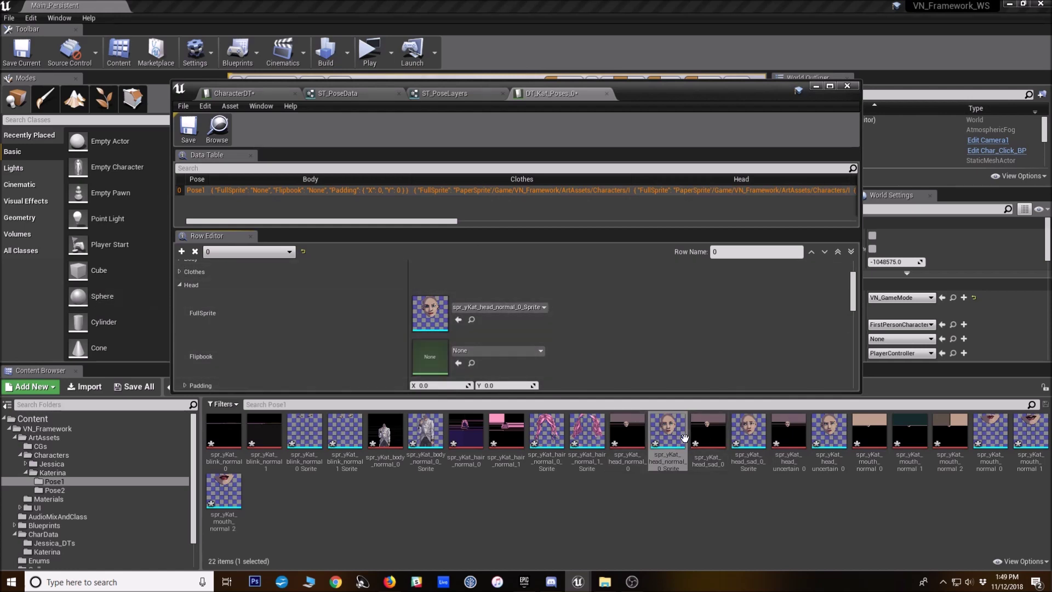
pyautogui.scroll(-5, 428, 312)
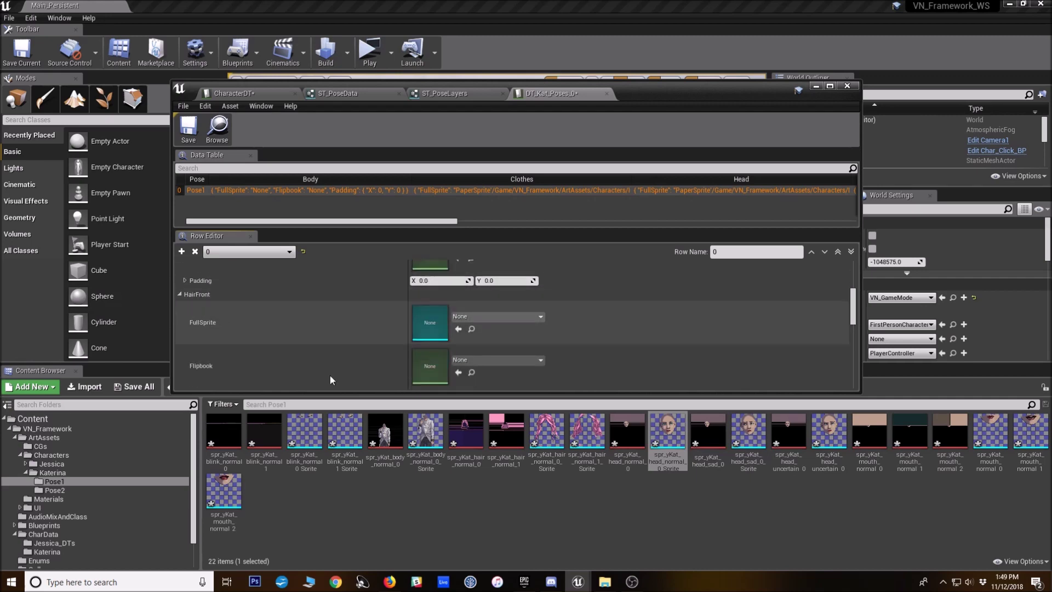
# Set HairFront FullSprite to spr_yKat_hair_normal_0_Sprite after previewing it
pyautogui.click(554, 470)
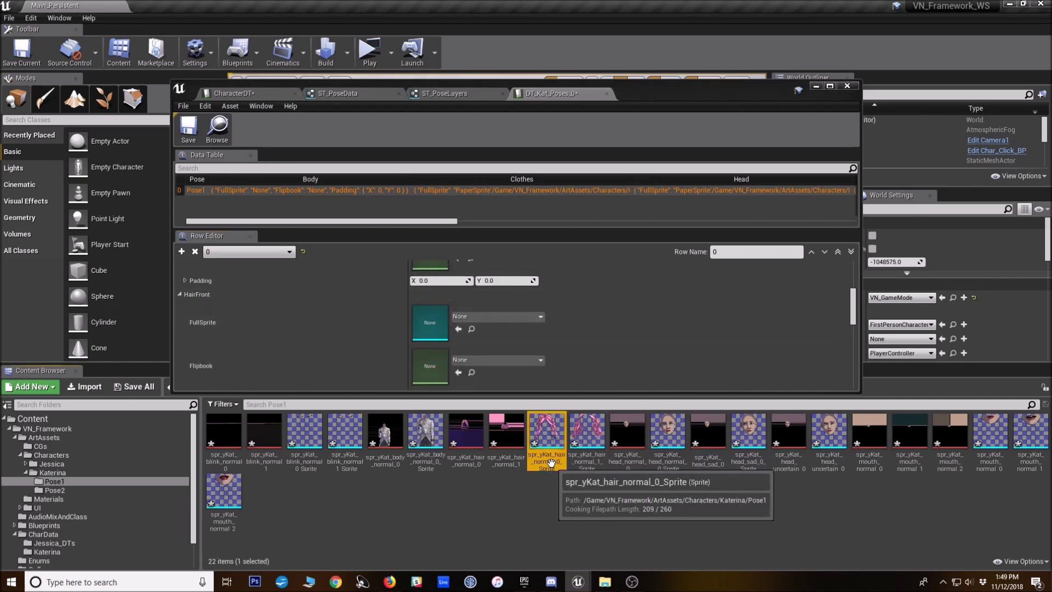
pyautogui.doubleClick(540, 455)
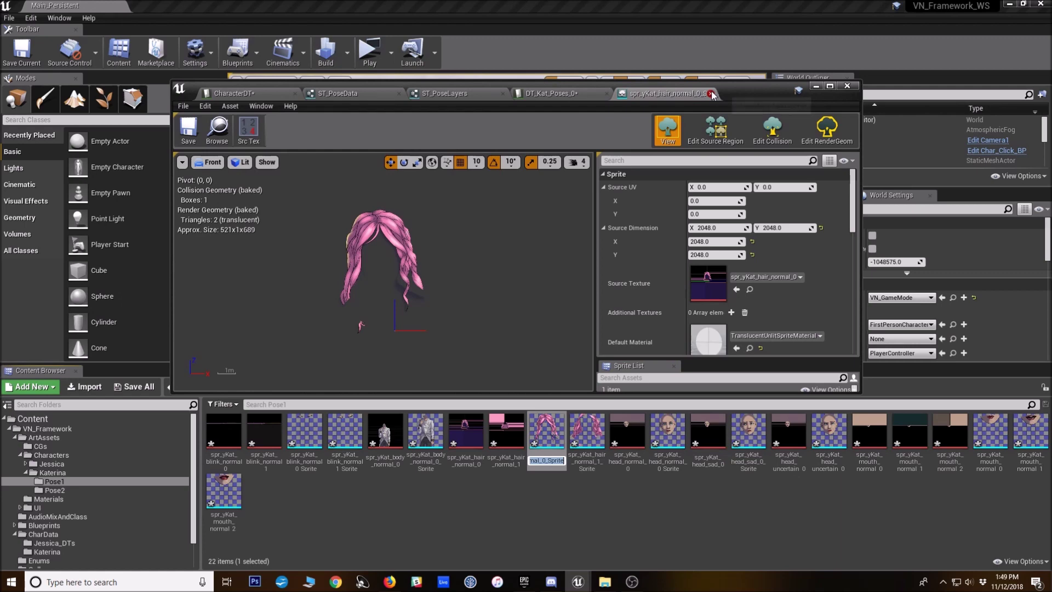
pyautogui.click(710, 94)
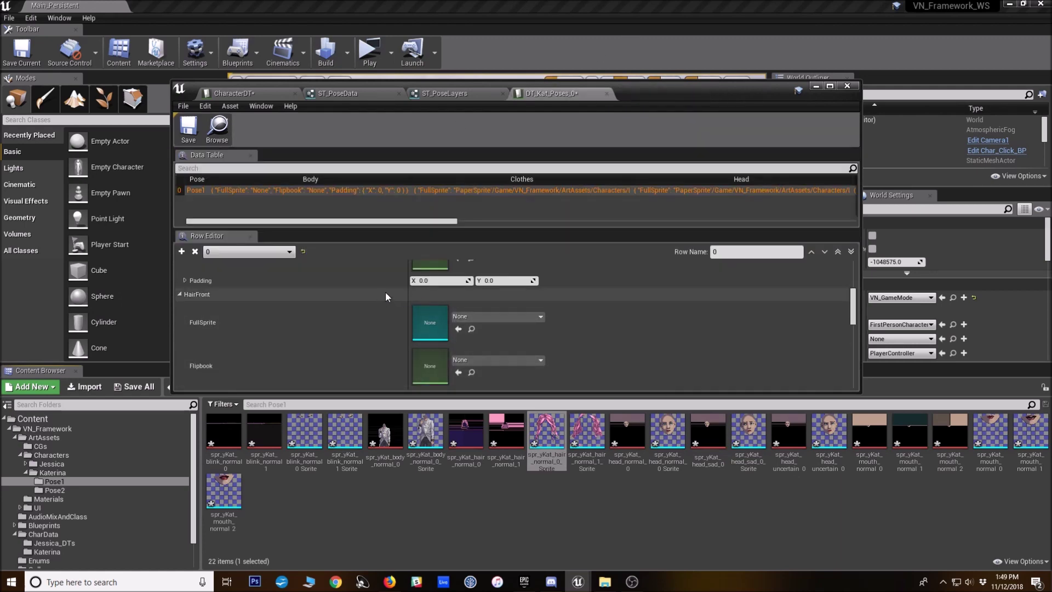
pyautogui.click(458, 329)
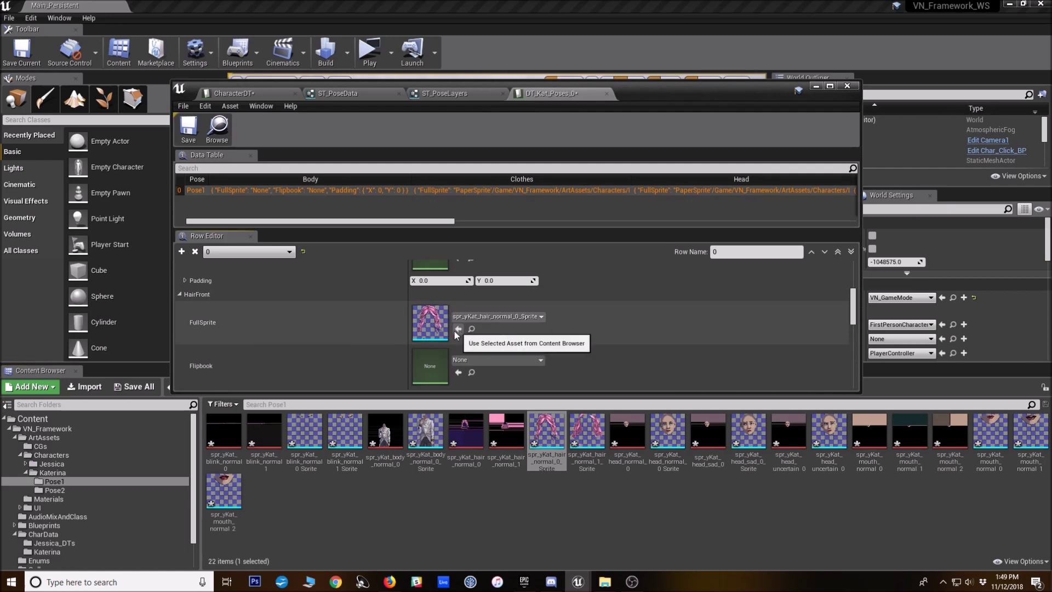
# Set HairBack FullSprite to the hair_normal_1 sprite after inspecting it
pyautogui.scroll(-2, 445, 340)
pyautogui.scroll(-3, 445, 340)
pyautogui.doubleClick(587, 432)
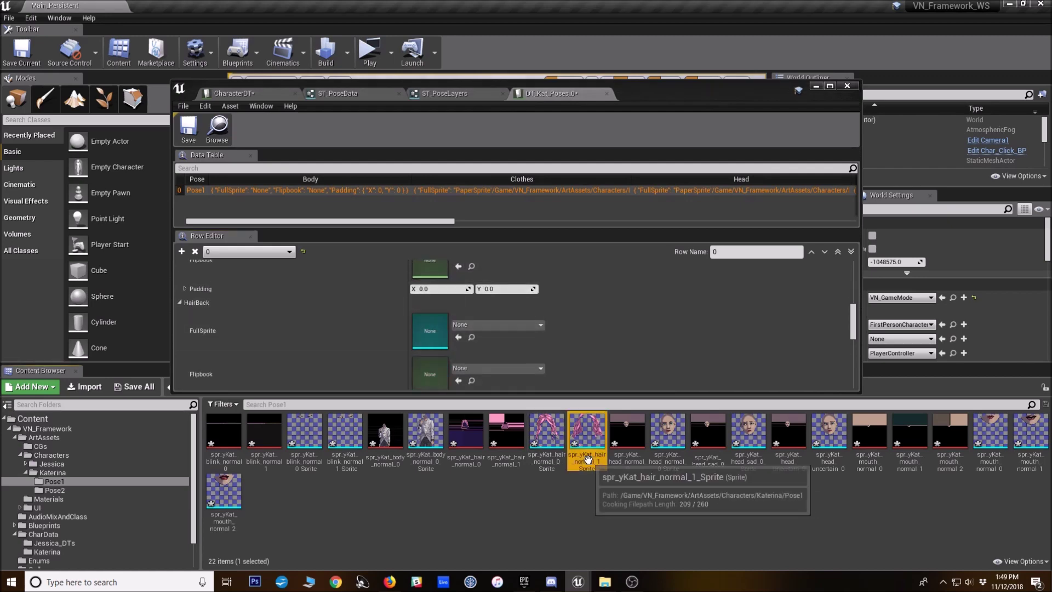
pyautogui.click(710, 93)
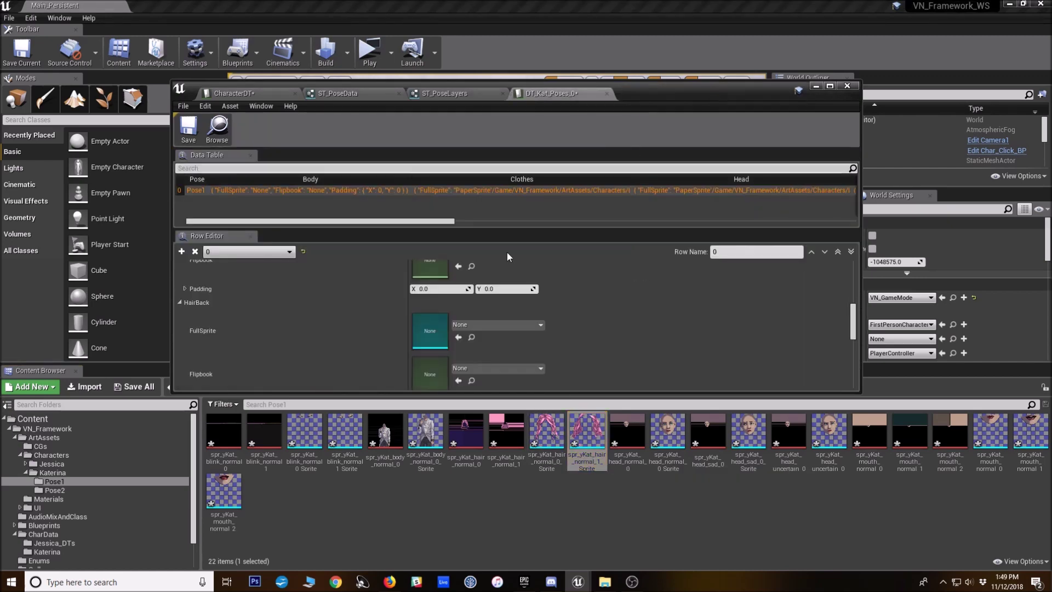
pyautogui.scroll(-1, 198, 361)
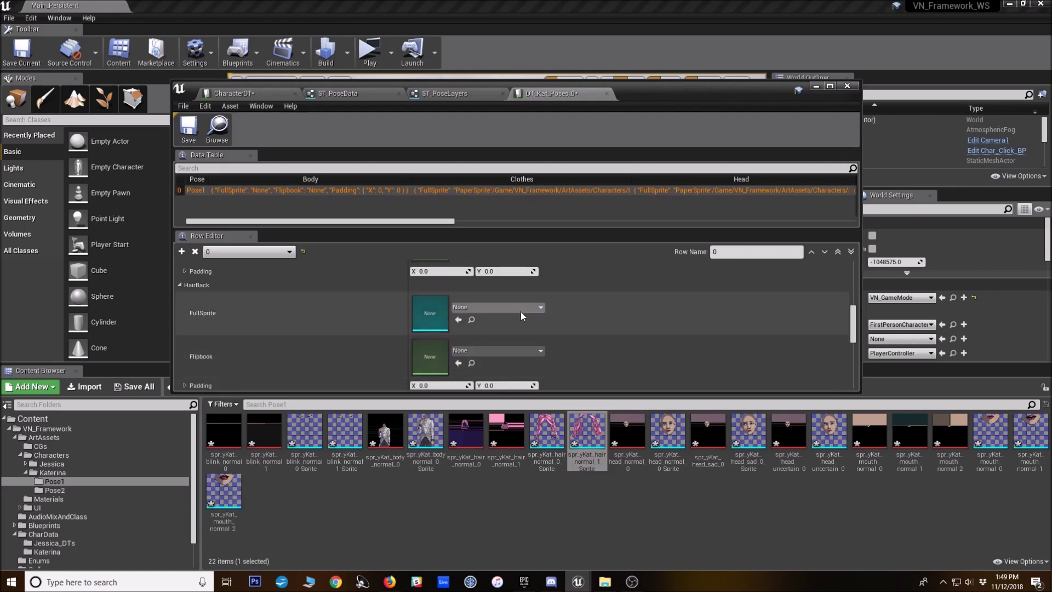
pyautogui.click(459, 320)
pyautogui.scroll(-3, 294, 317)
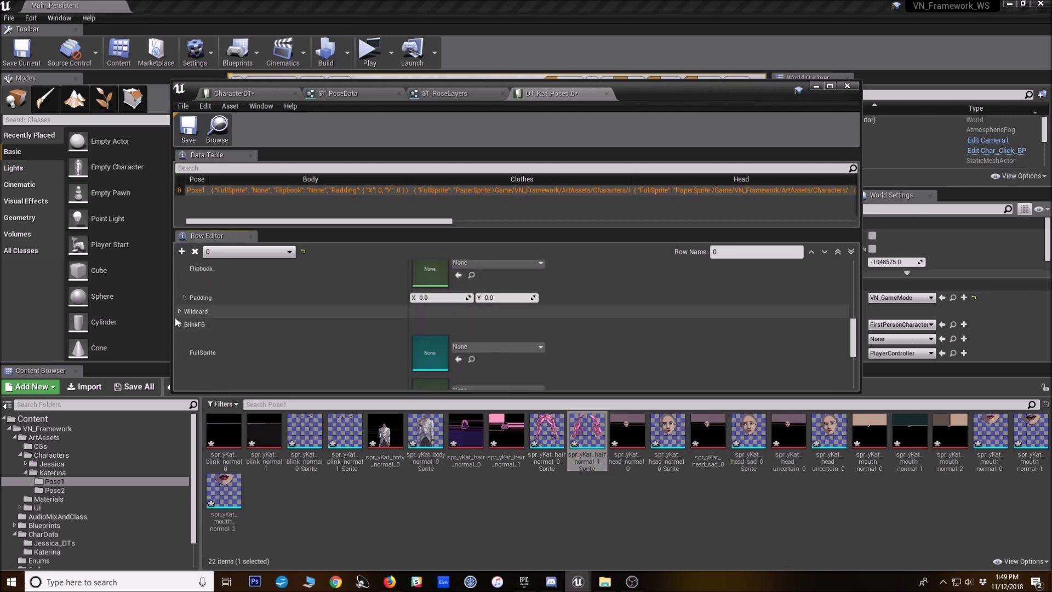
pyautogui.scroll(-1, 209, 313)
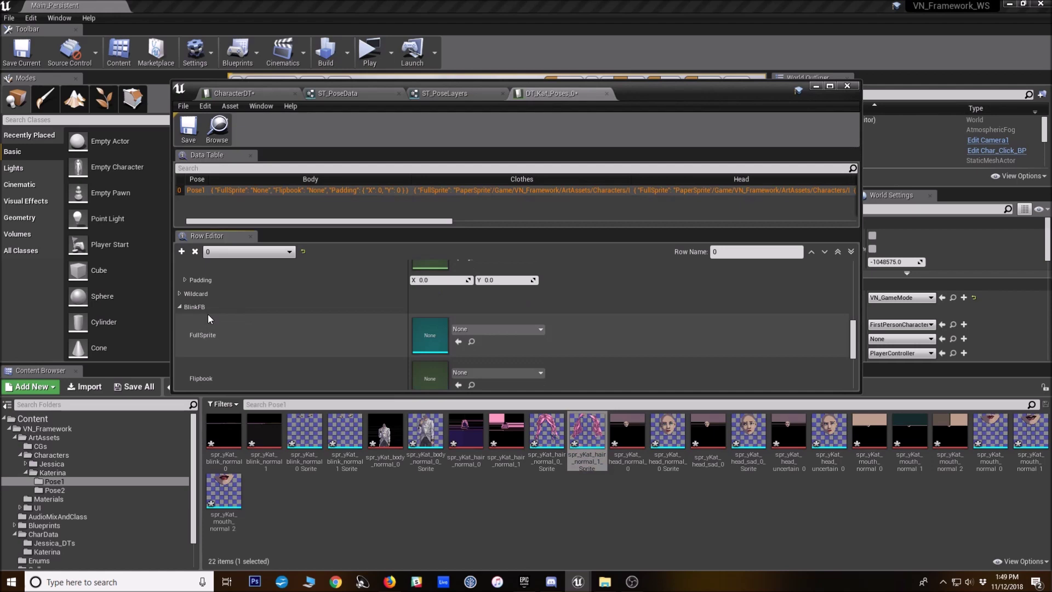
# Make a 7 fps flipbook FB_spr_yKat_blink_normal from two blink sprites and assign it to BlinkFB
pyautogui.click(304, 433)
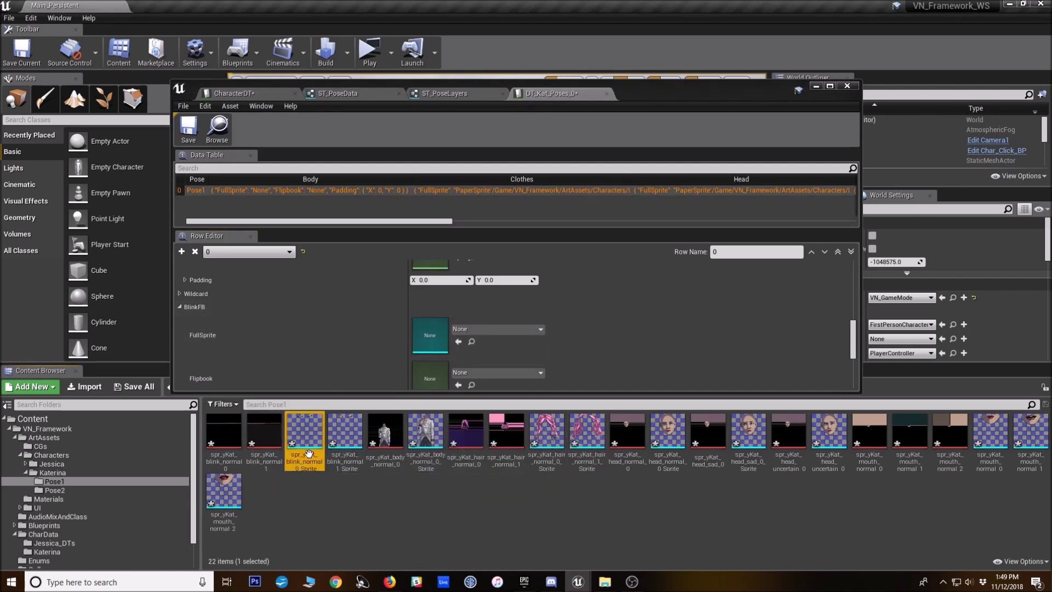
pyautogui.keyDown('ctrl'); pyautogui.click(351, 454); pyautogui.keyUp('ctrl')
pyautogui.rightClick(355, 462)
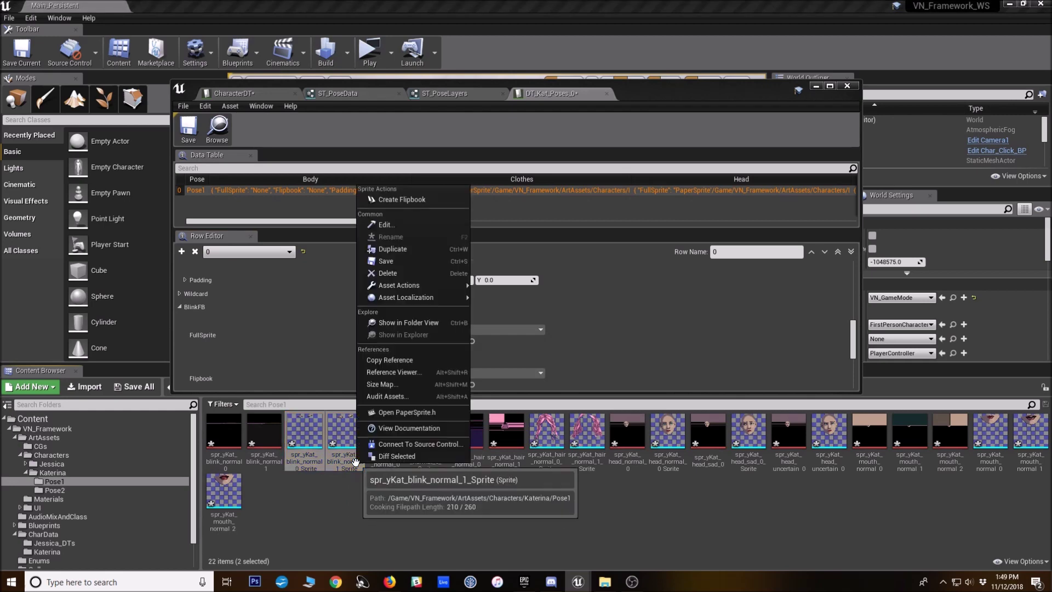
pyautogui.click(387, 250)
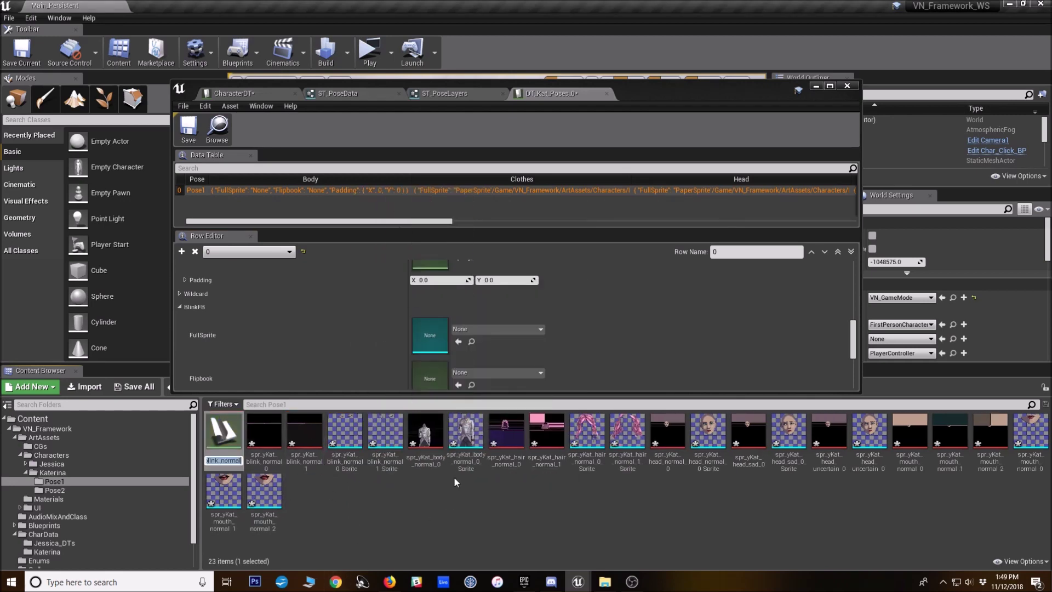
pyautogui.press('Home')
pyautogui.write('FB_')
pyautogui.press('Return')
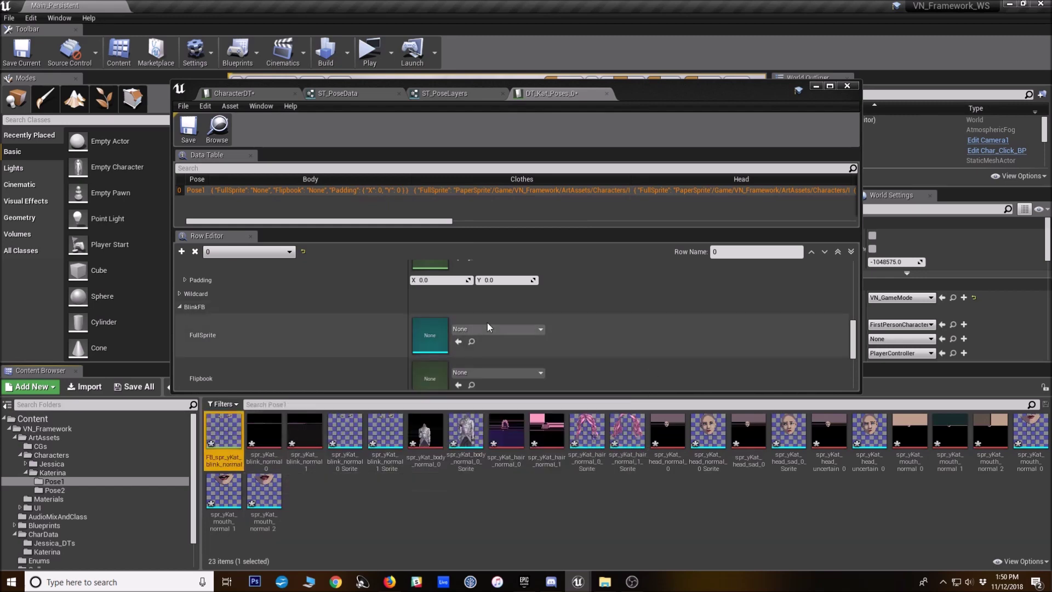
pyautogui.doubleClick(235, 435)
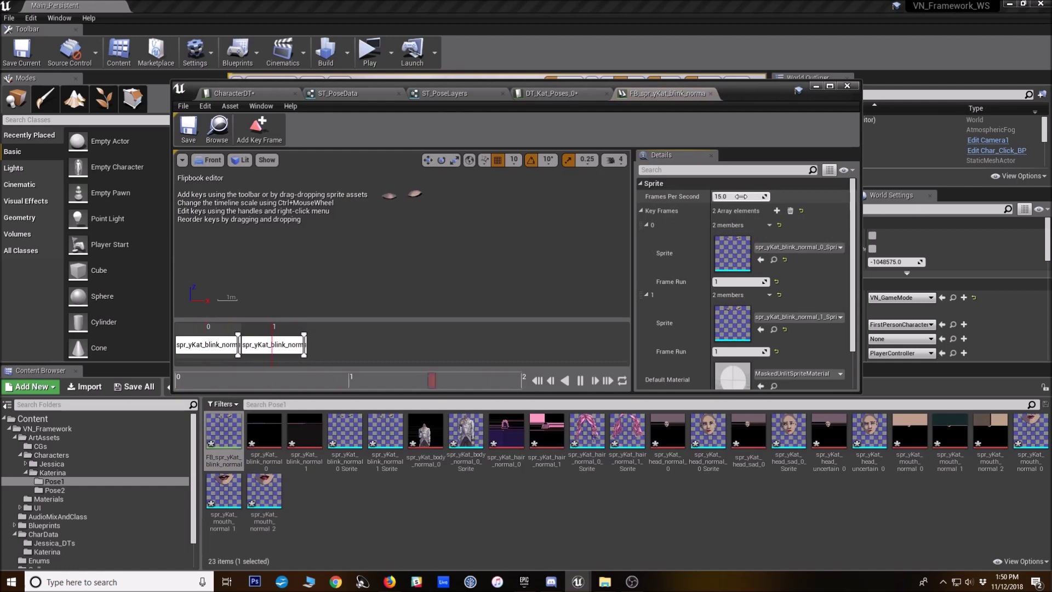
pyautogui.click(740, 196)
pyautogui.write('7')
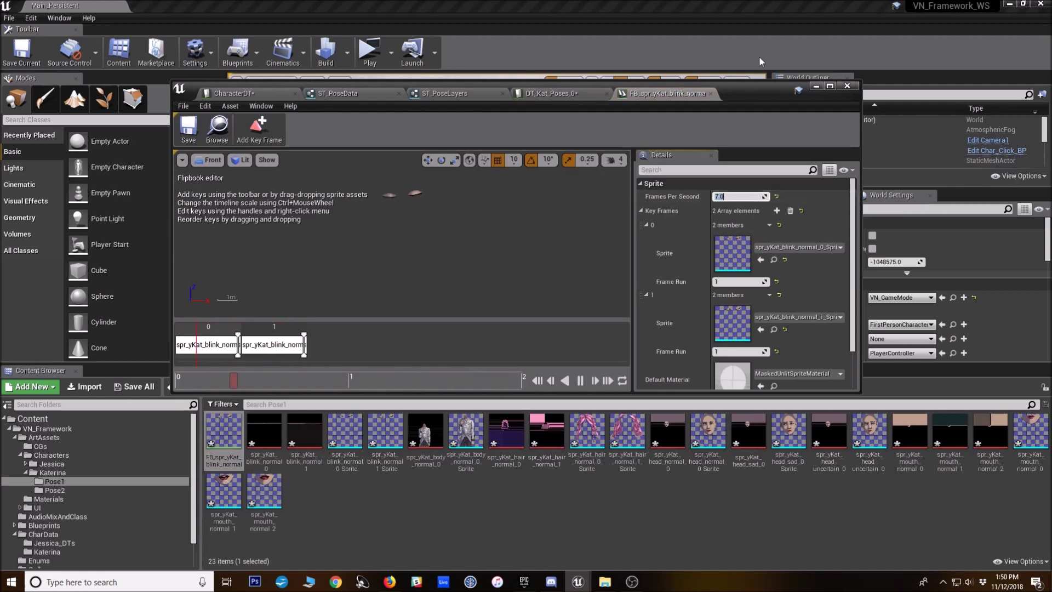
pyautogui.click(711, 94)
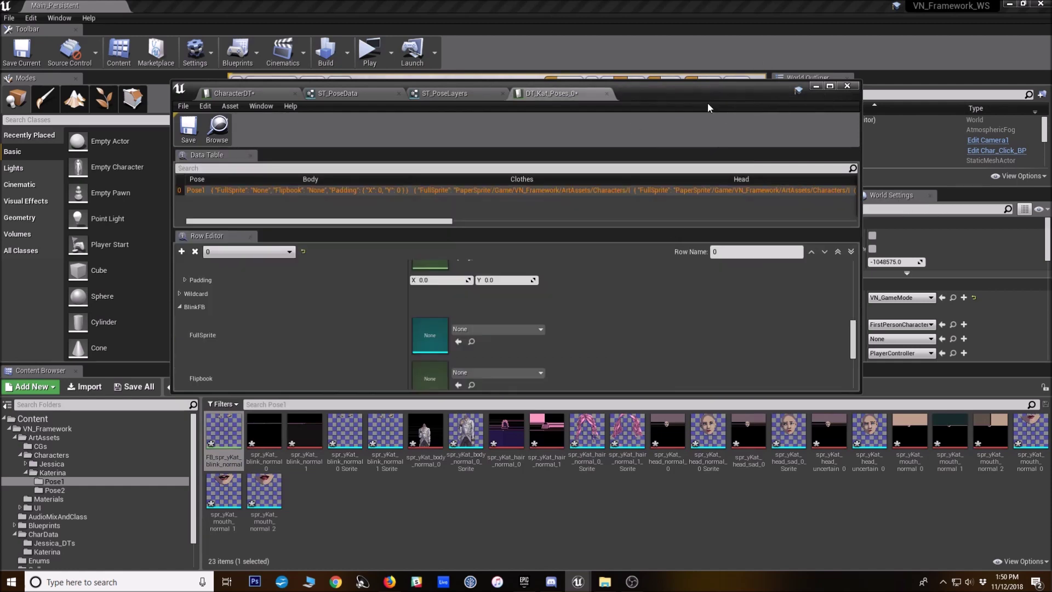
pyautogui.scroll(-4, 272, 338)
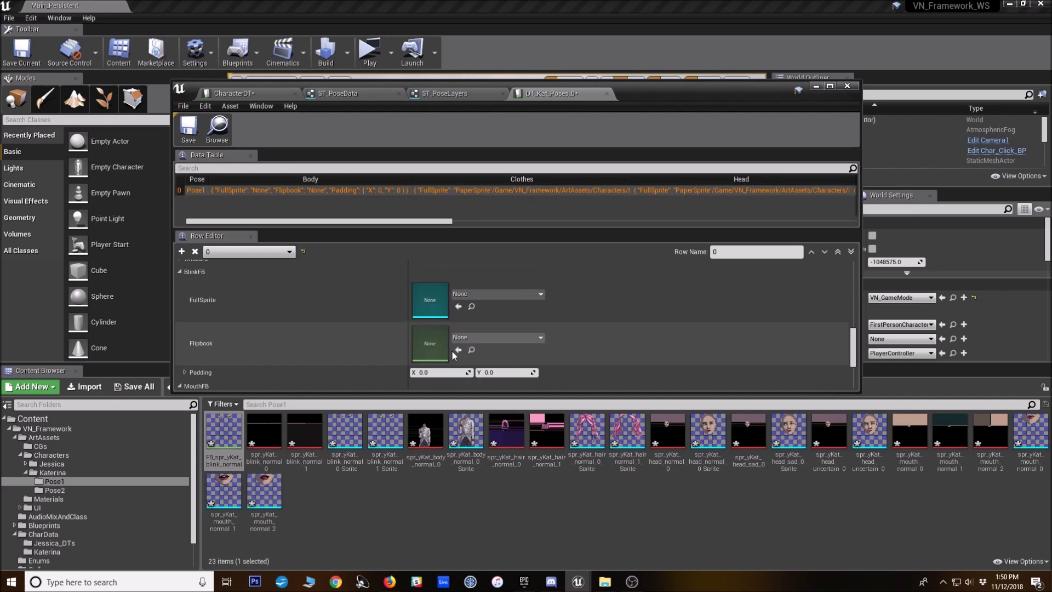
pyautogui.click(458, 349)
# Make a 7 fps flipbook FB_yKat_mouth_normal from three mouth sprites and assign it to MouthFB
pyautogui.scroll(-1, 251, 340)
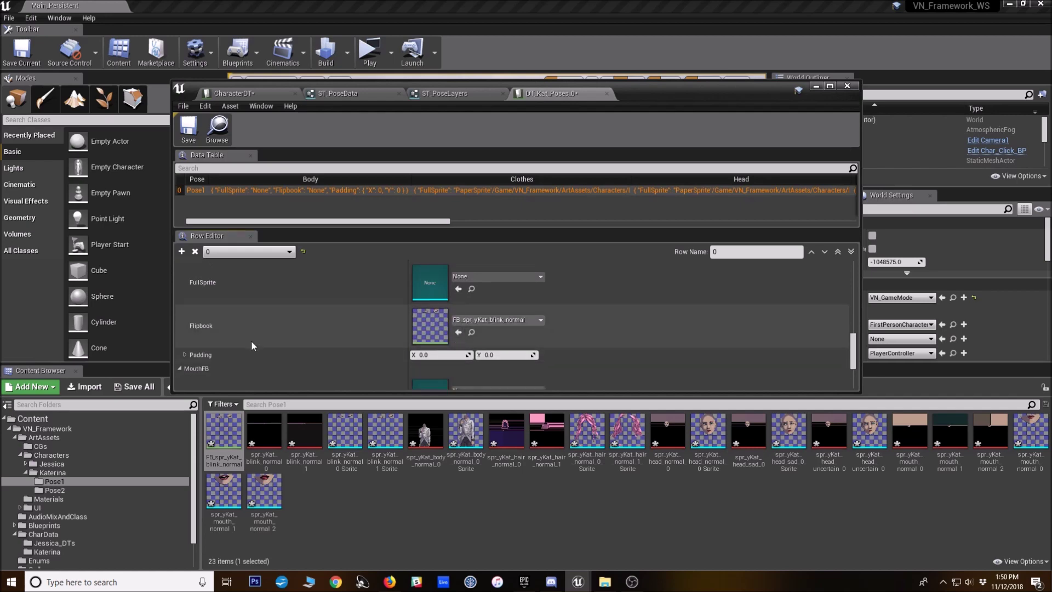
pyautogui.scroll(-3, 251, 340)
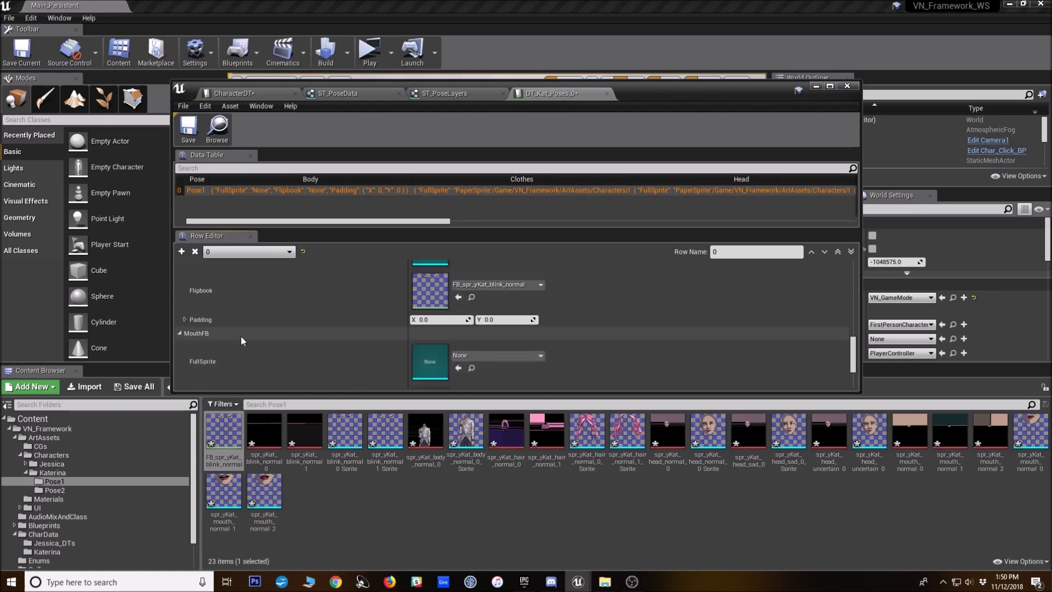
pyautogui.click(1046, 433)
pyautogui.keyDown('shift'); pyautogui.click(263, 496); pyautogui.keyUp('shift')
pyautogui.rightClick(265, 496)
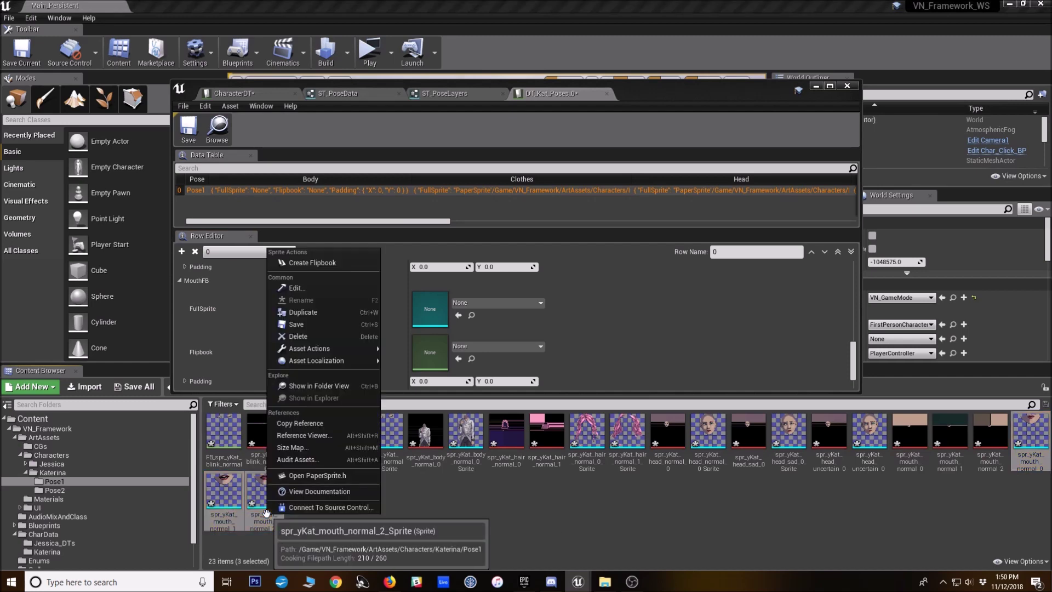
pyautogui.click(303, 266)
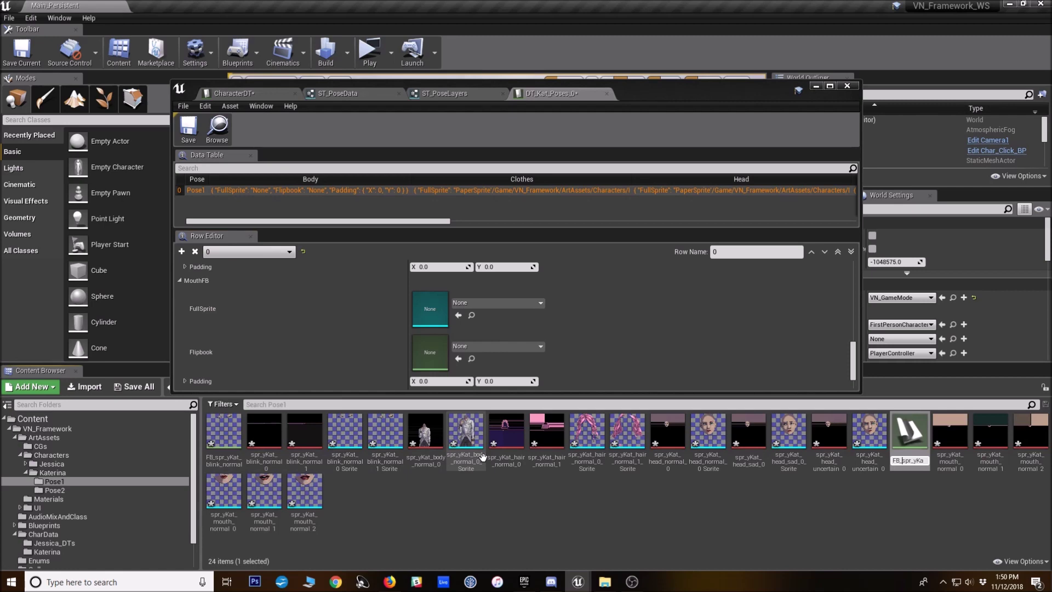
pyautogui.press('Return')
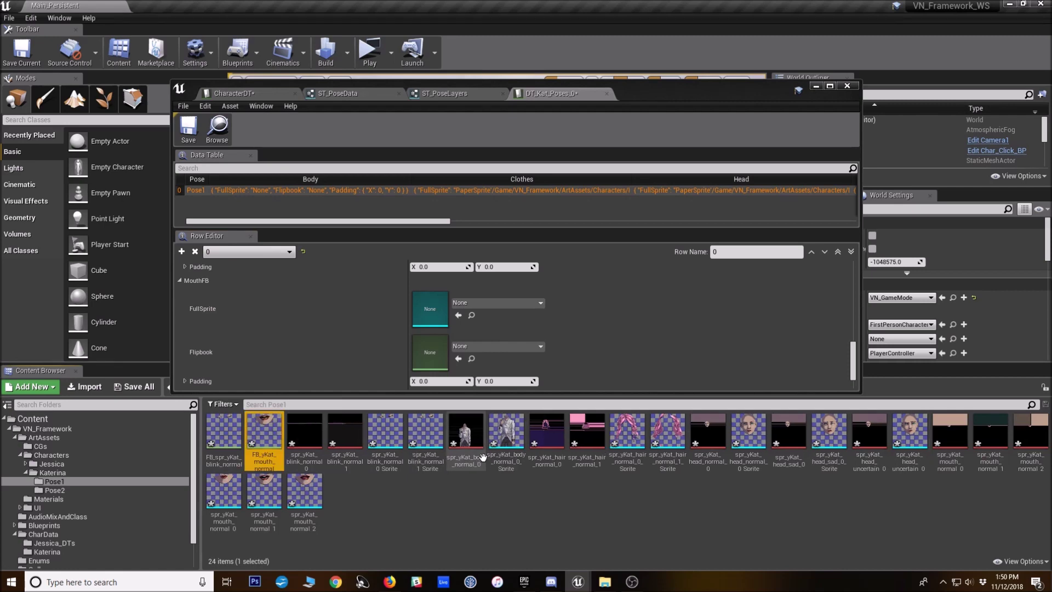
pyautogui.doubleClick(257, 449)
pyautogui.click(737, 196)
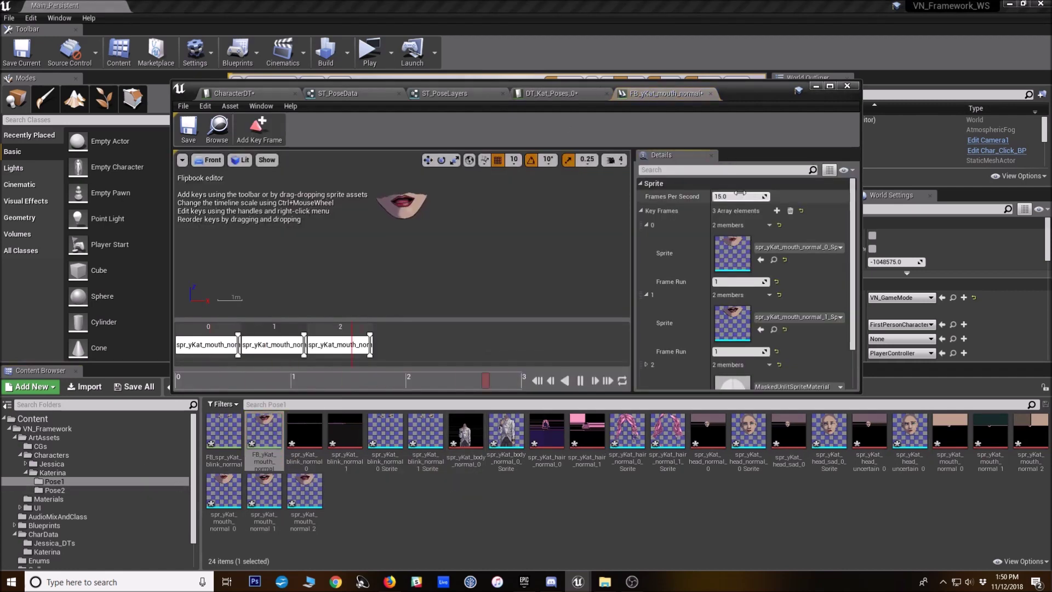
pyautogui.write('7')
pyautogui.press('Return')
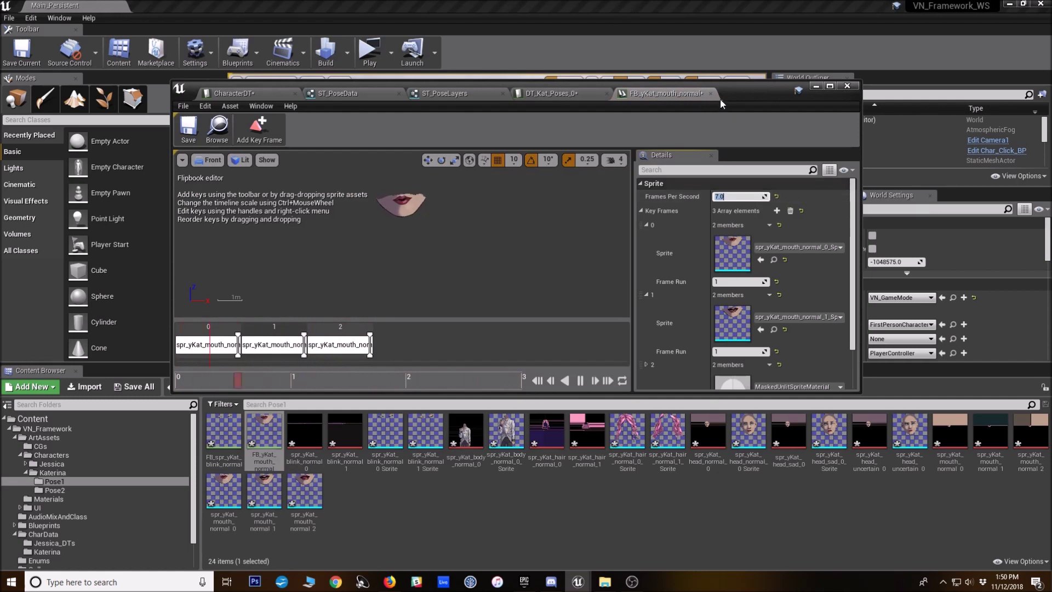
pyautogui.click(711, 94)
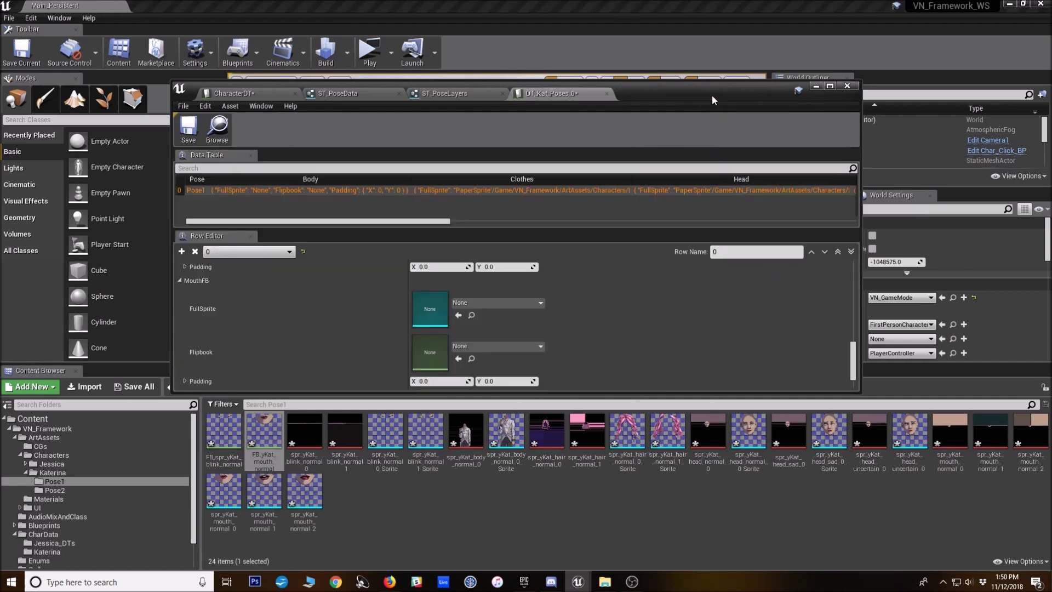
pyautogui.click(458, 359)
pyautogui.scroll(-1, 517, 351)
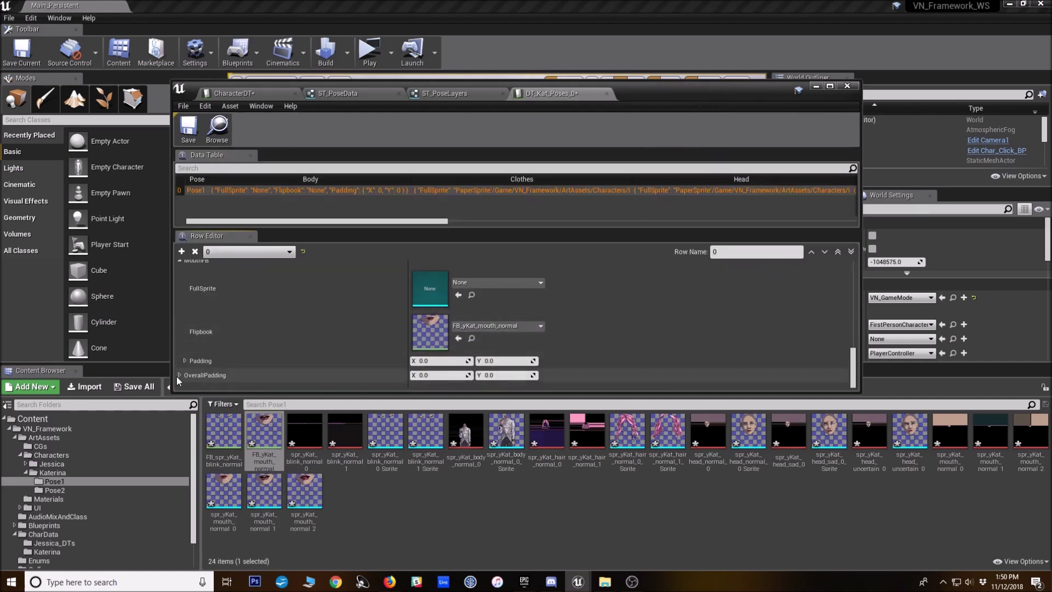
# Open the hair_normal_0 sprite in source-region editing, then return to the pose data table
pyautogui.click(386, 453)
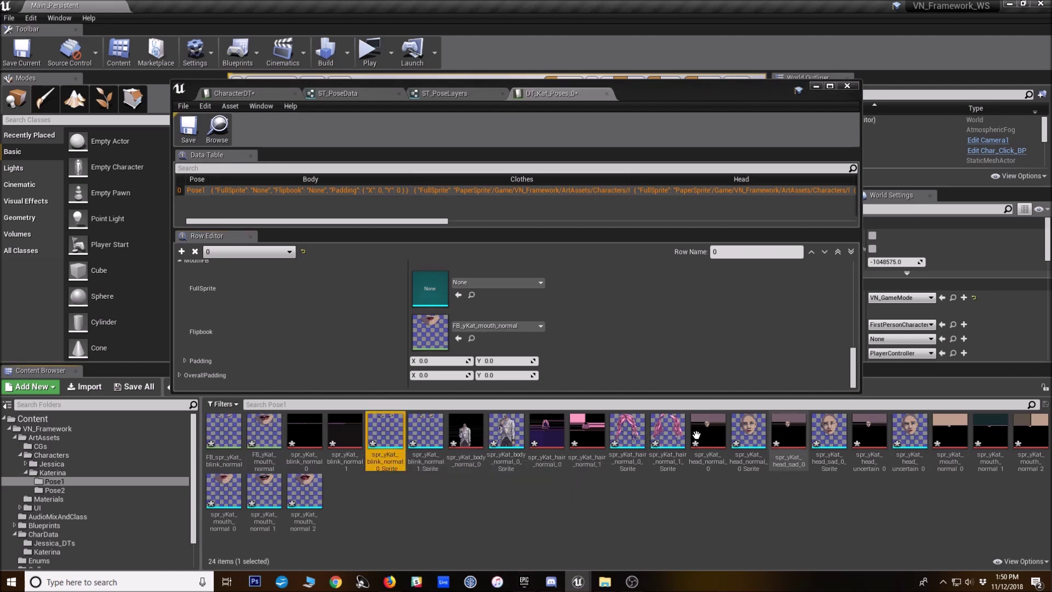
pyautogui.doubleClick(628, 433)
pyautogui.click(715, 131)
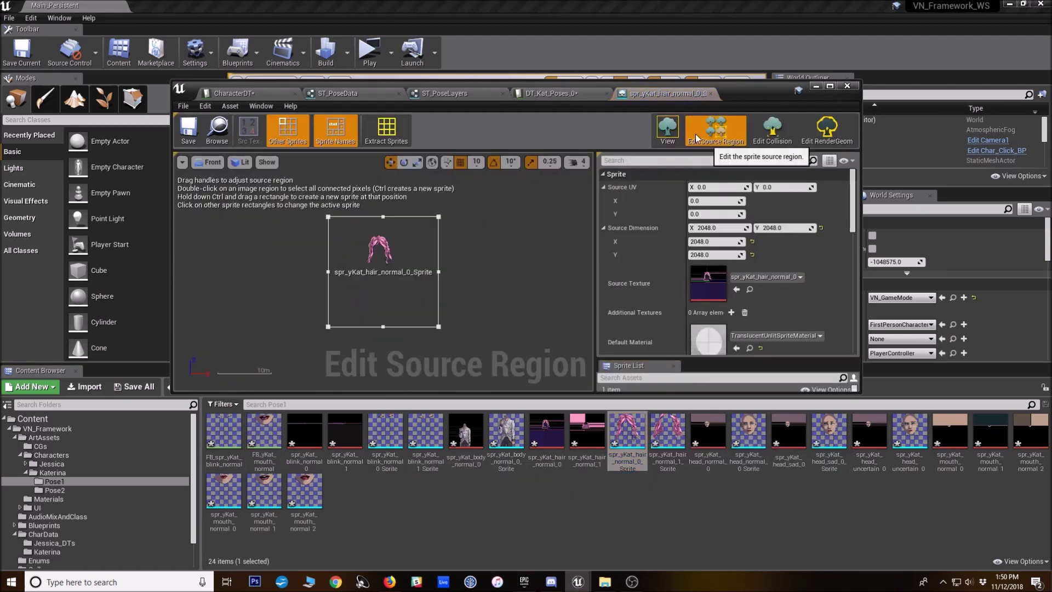
pyautogui.click(534, 94)
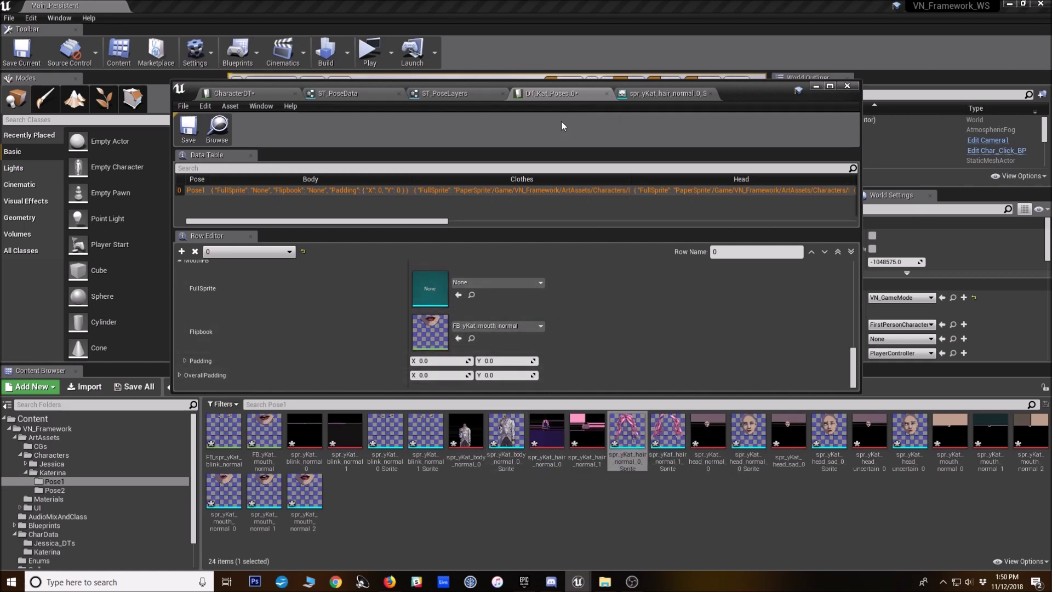
# Save DT_Kat_Poses_0 and bring the content browser back to the Katerina folder
pyautogui.click(188, 127)
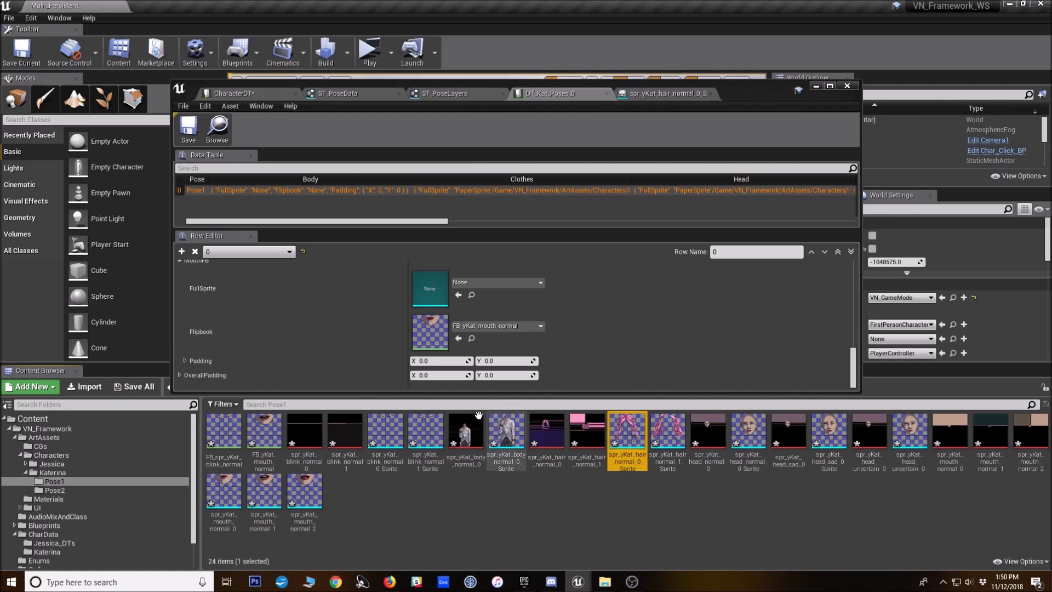
pyautogui.scroll(5, 370, 345)
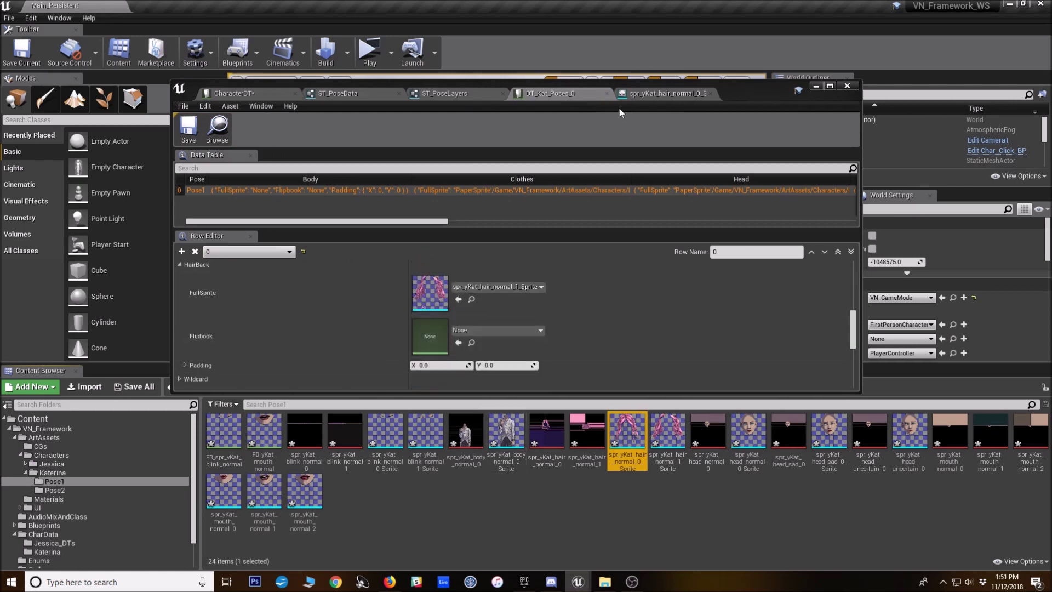
pyautogui.click(595, 95)
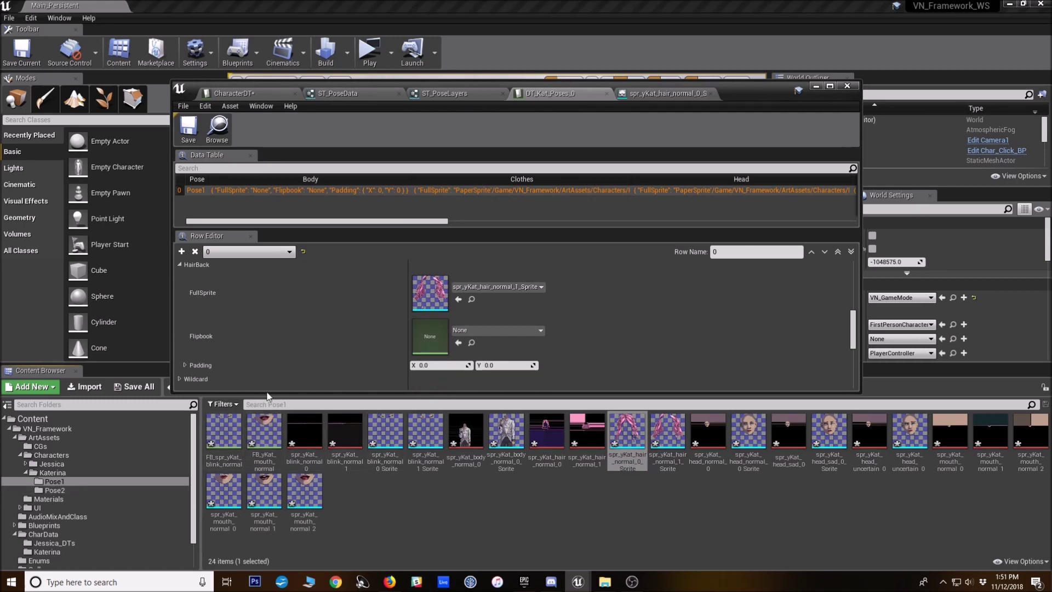
pyautogui.moveTo(270, 392); pyautogui.dragTo(274, 323)
pyautogui.click(458, 386)
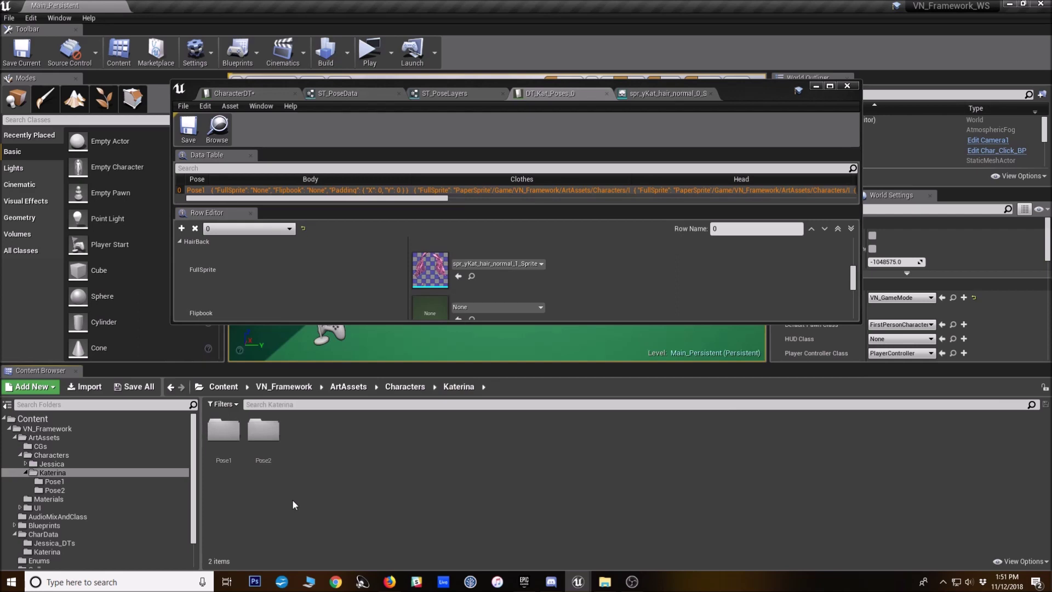
# Add a Miscellaneous Data Table using row structure ST Pose Layers, name it DT_Kat_Cost0, and open it
pyautogui.rightClick(316, 472)
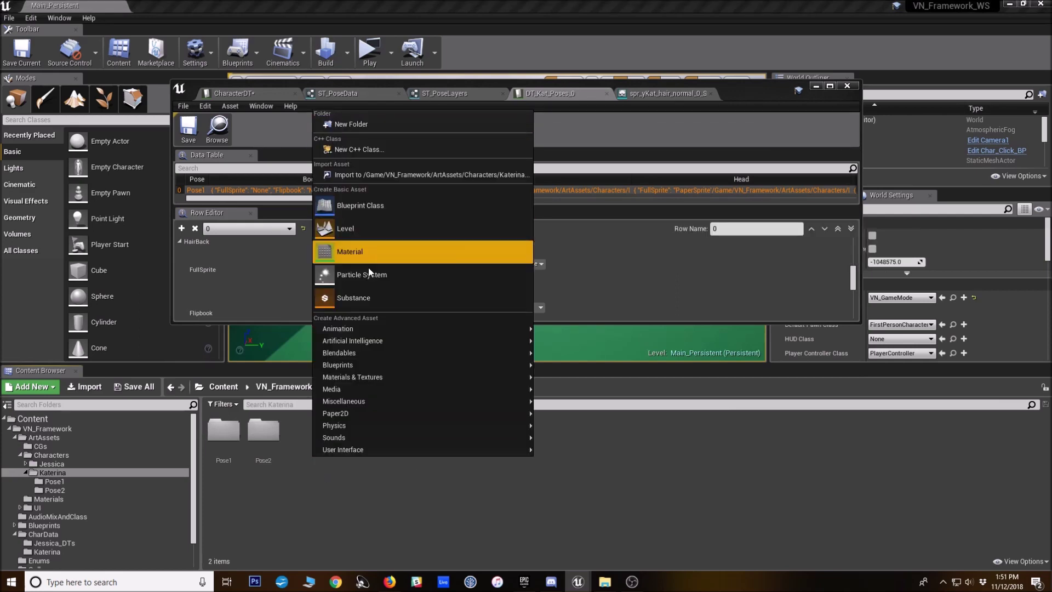
pyautogui.moveTo(454, 367)
pyautogui.moveTo(371, 366)
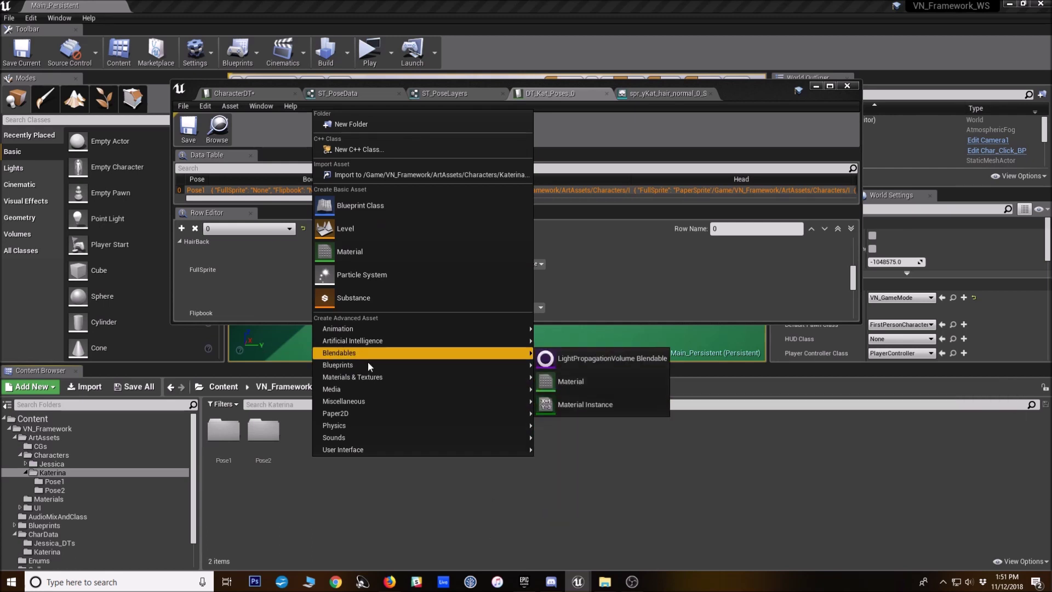
pyautogui.moveTo(372, 401)
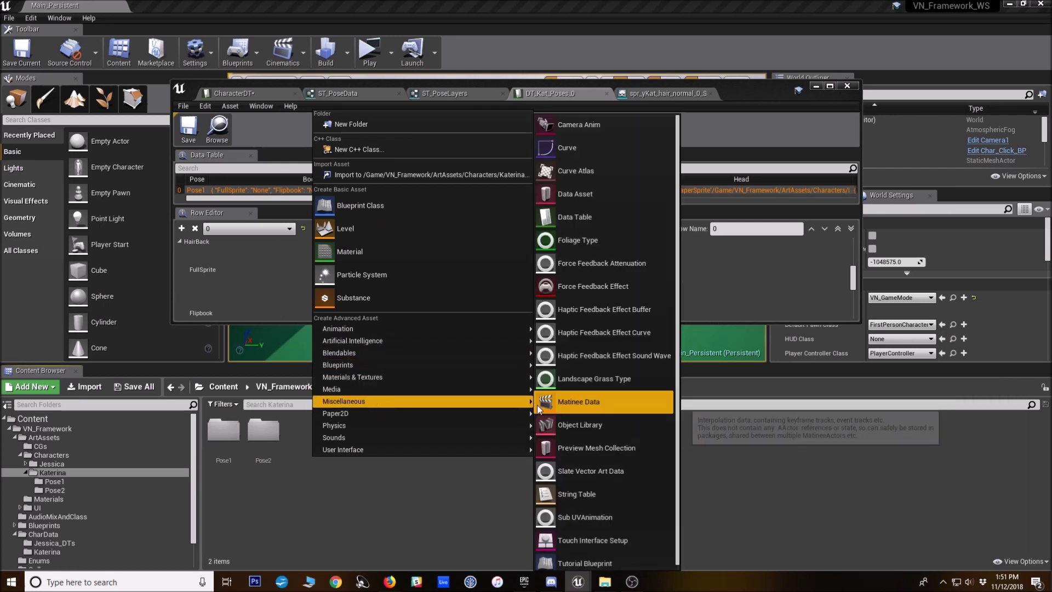
pyautogui.click(575, 216)
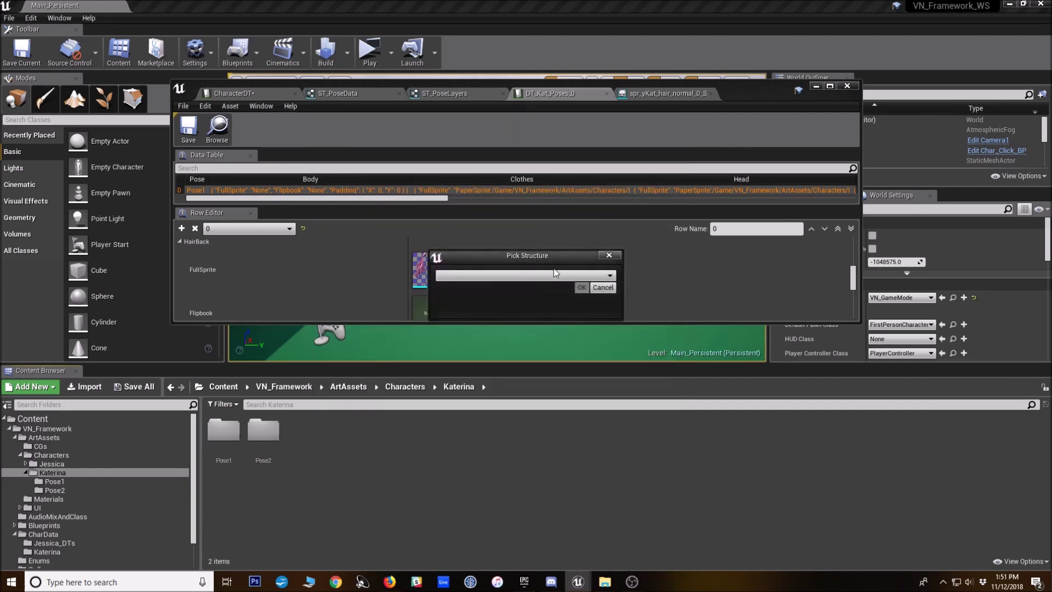
pyautogui.click(541, 276)
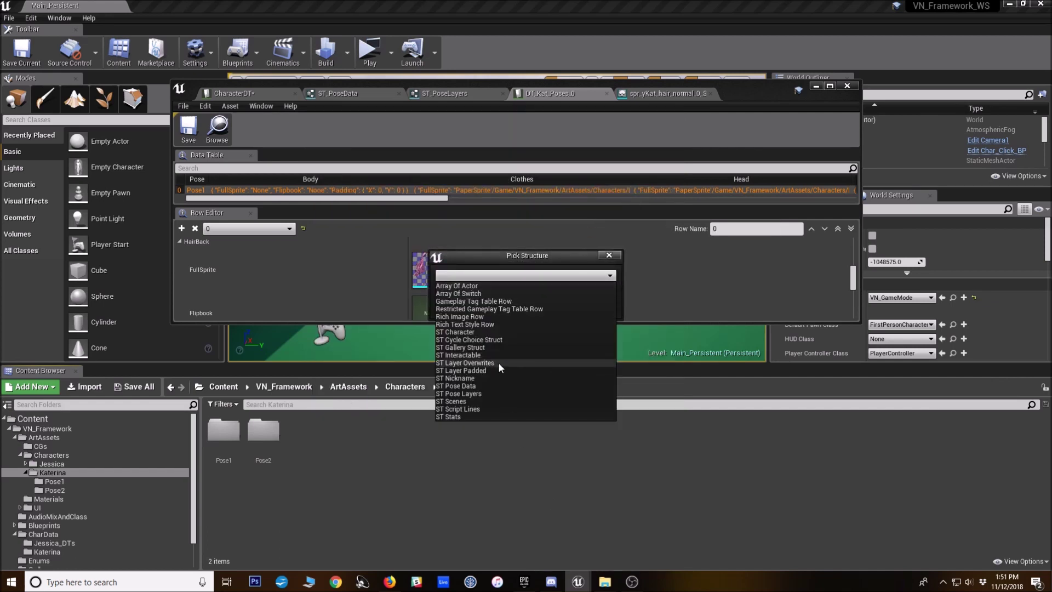
pyautogui.click(460, 393)
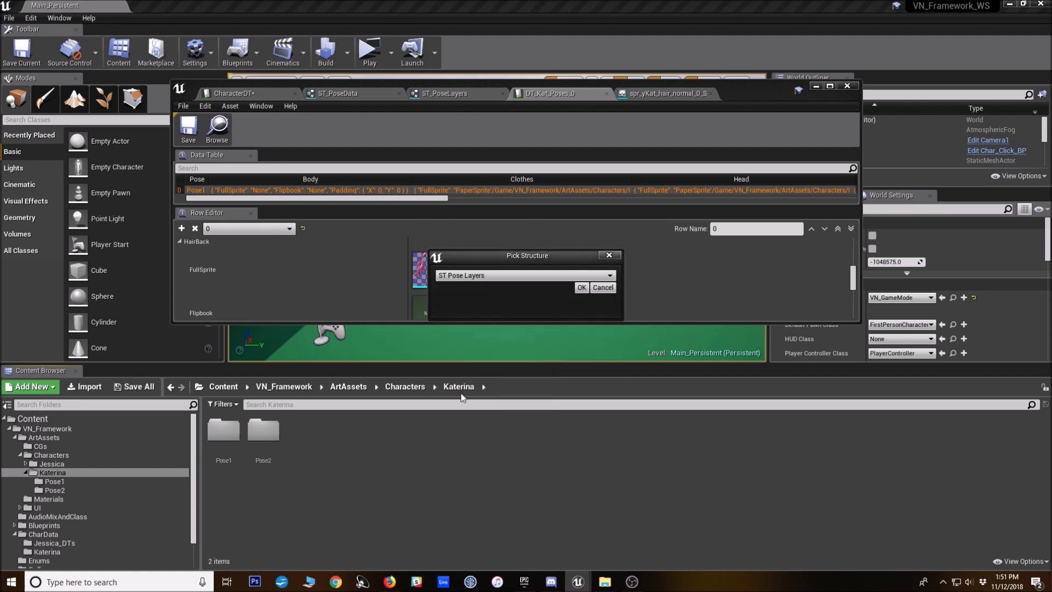
pyautogui.click(581, 288)
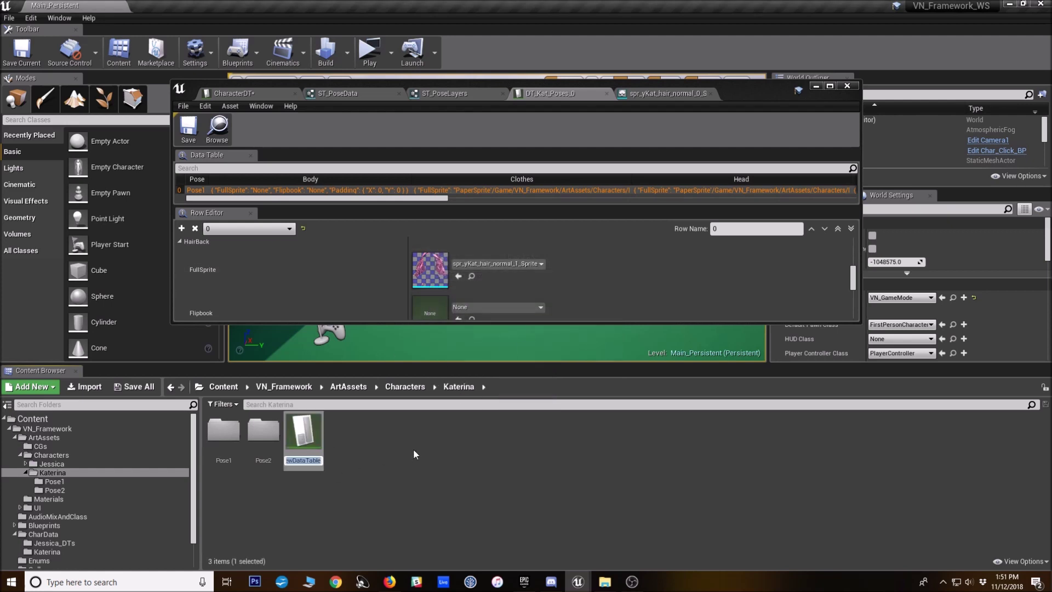
pyautogui.write('DT_')
pyautogui.write('Kat')
pyautogui.write('_')
pyautogui.write('Cost0')
pyautogui.press('Return')
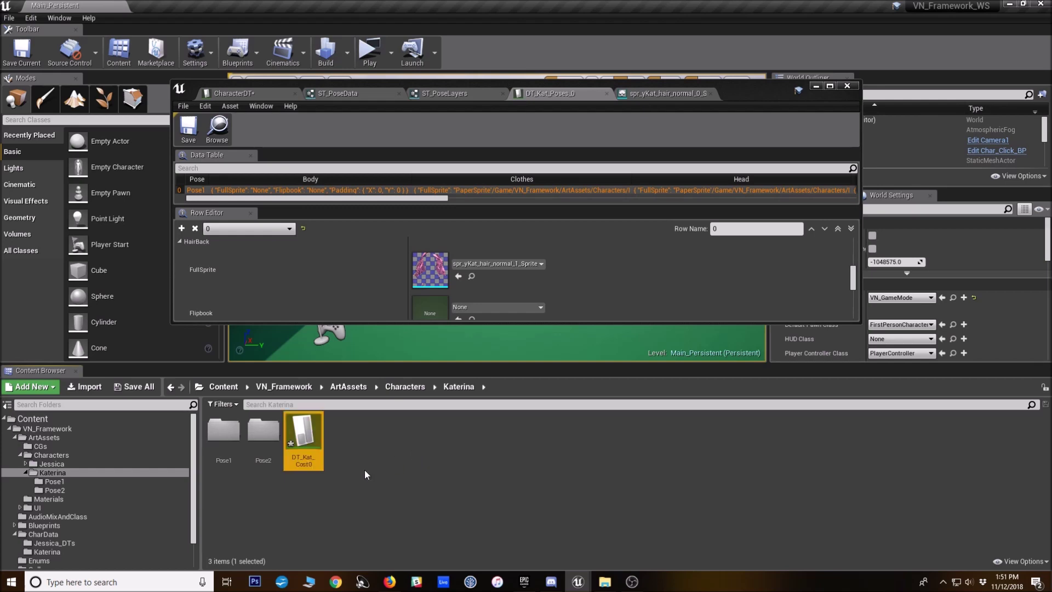
pyautogui.doubleClick(303, 436)
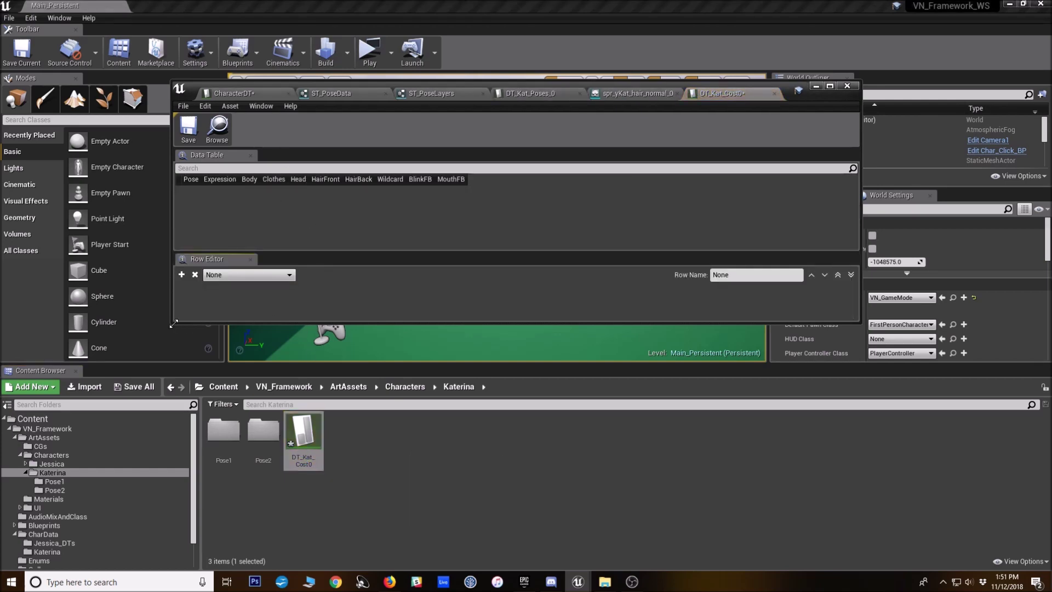
# Add row 0 to DT_Kat_Cost0 with expression Normal
pyautogui.moveTo(174, 324); pyautogui.dragTo(101, 378)
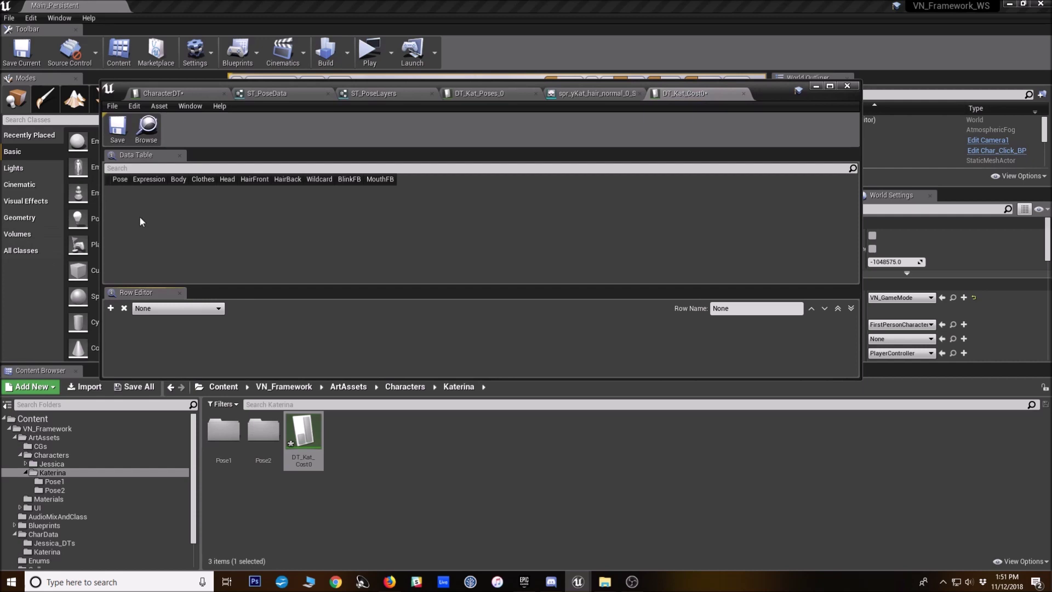
pyautogui.click(110, 307)
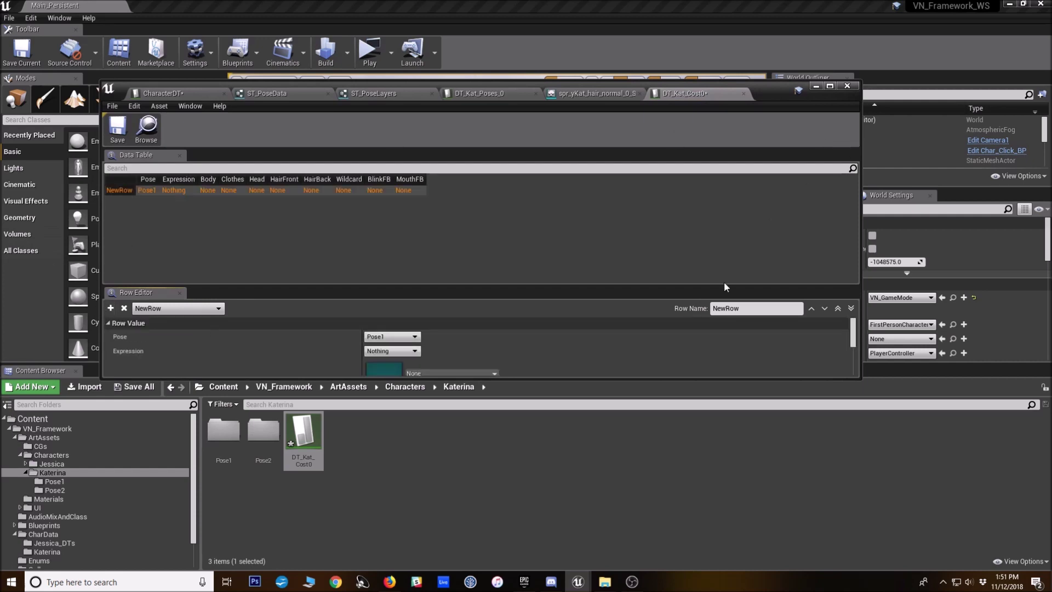
pyautogui.write('0')
pyautogui.press('Return')
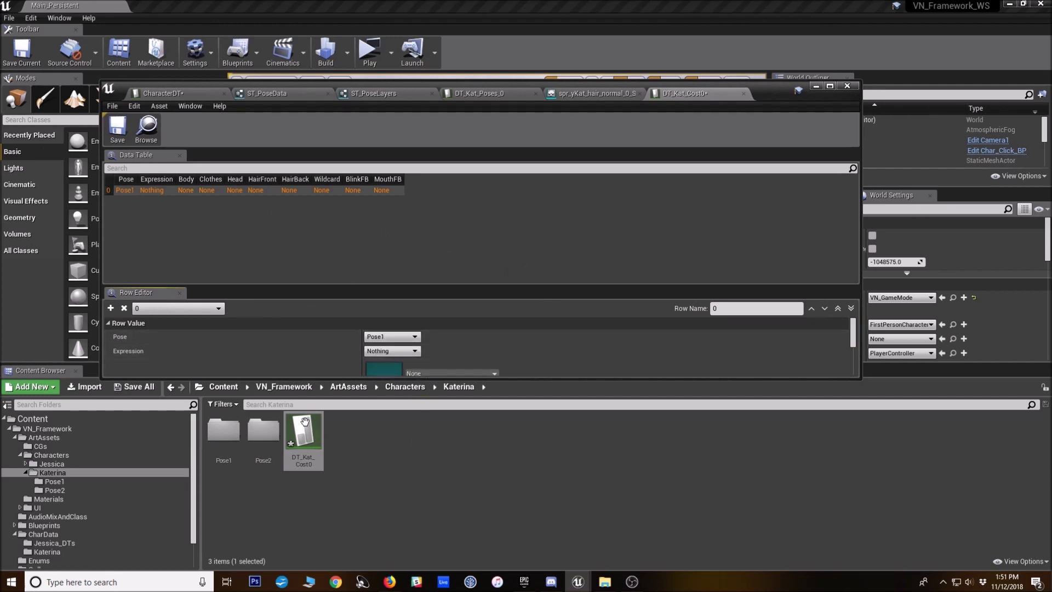
pyautogui.click(390, 351)
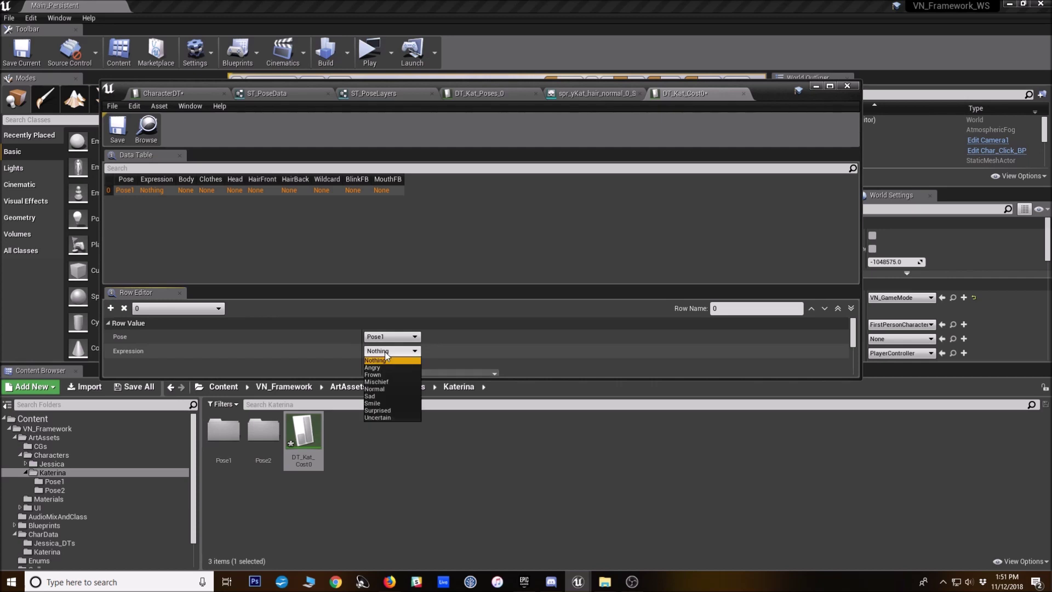
pyautogui.click(388, 389)
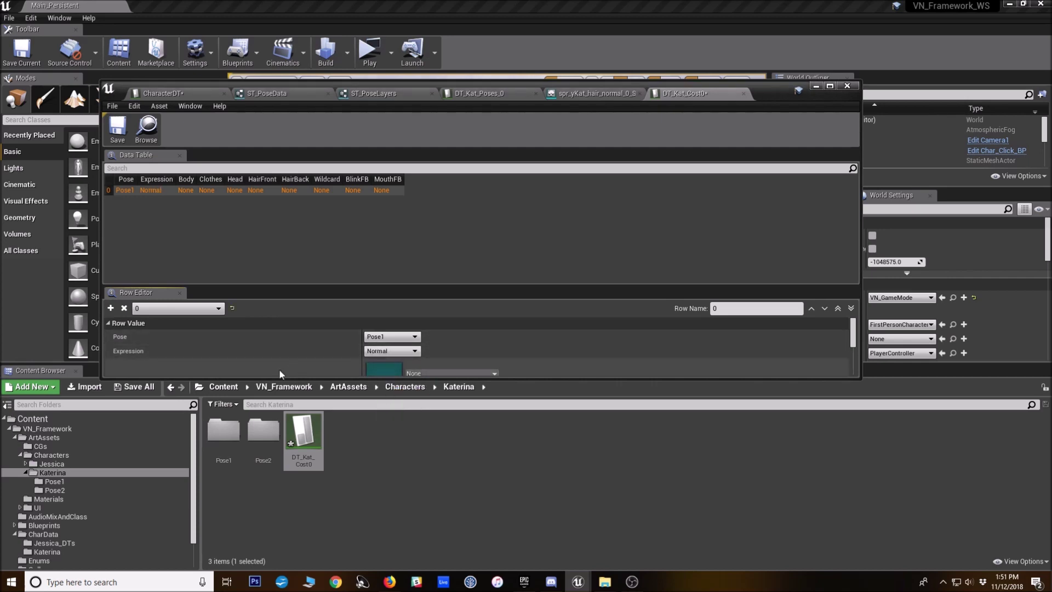
# Locate the head sprite's folder from DT_Kat_Poses_0, then come back to DT_Kat_Cost0
pyautogui.moveTo(510, 379); pyautogui.dragTo(510, 342)
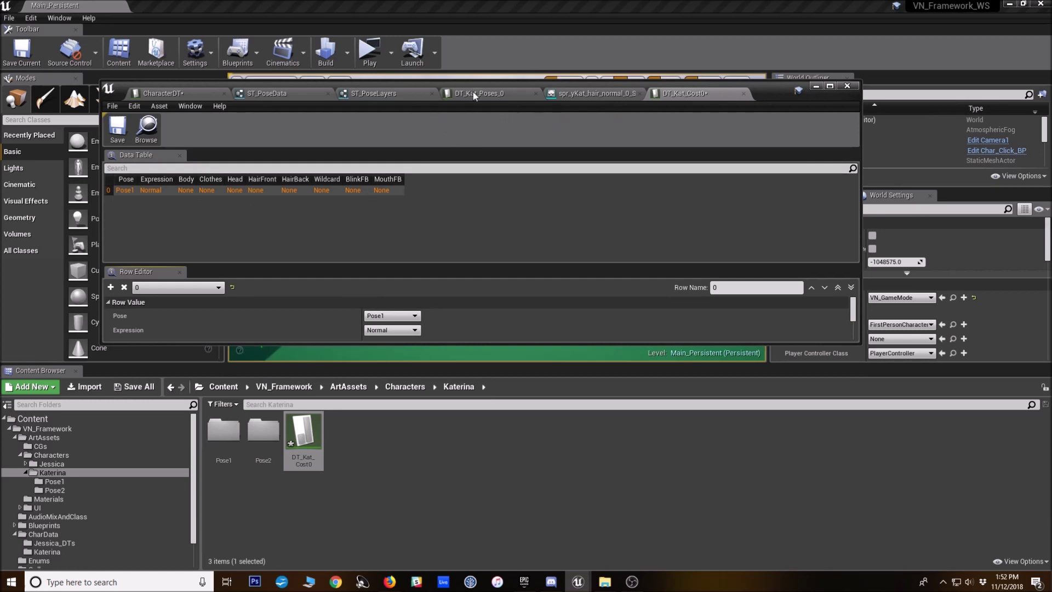
pyautogui.click(490, 94)
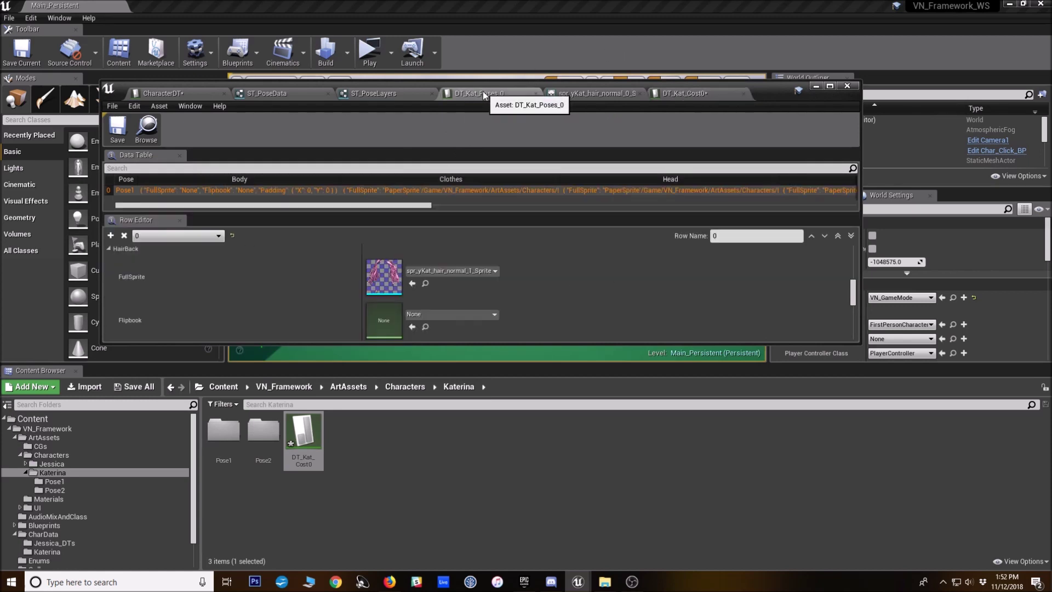
pyautogui.scroll(6, 449, 258)
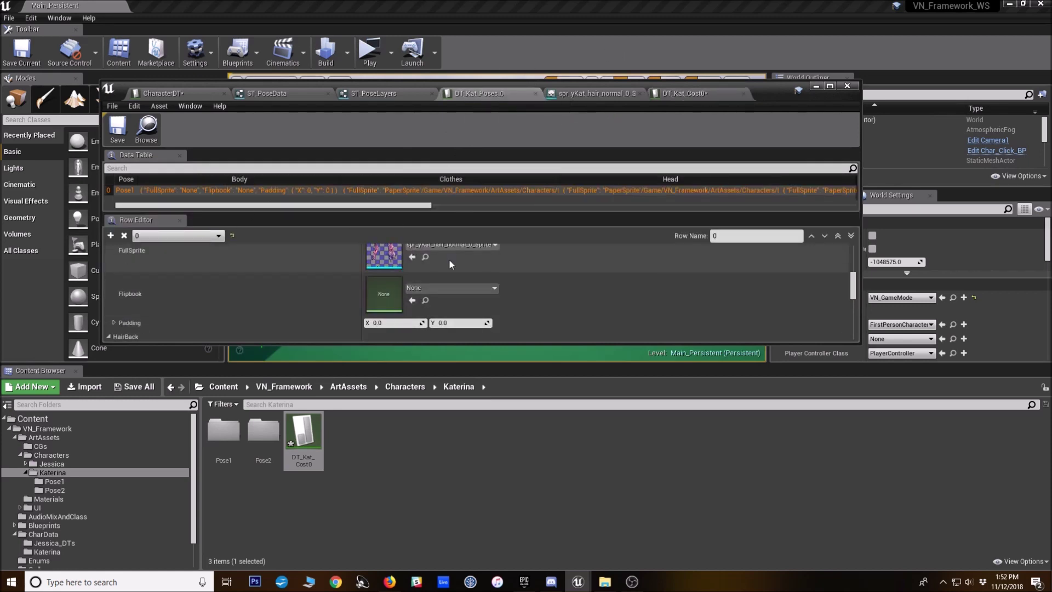
pyautogui.click(428, 287)
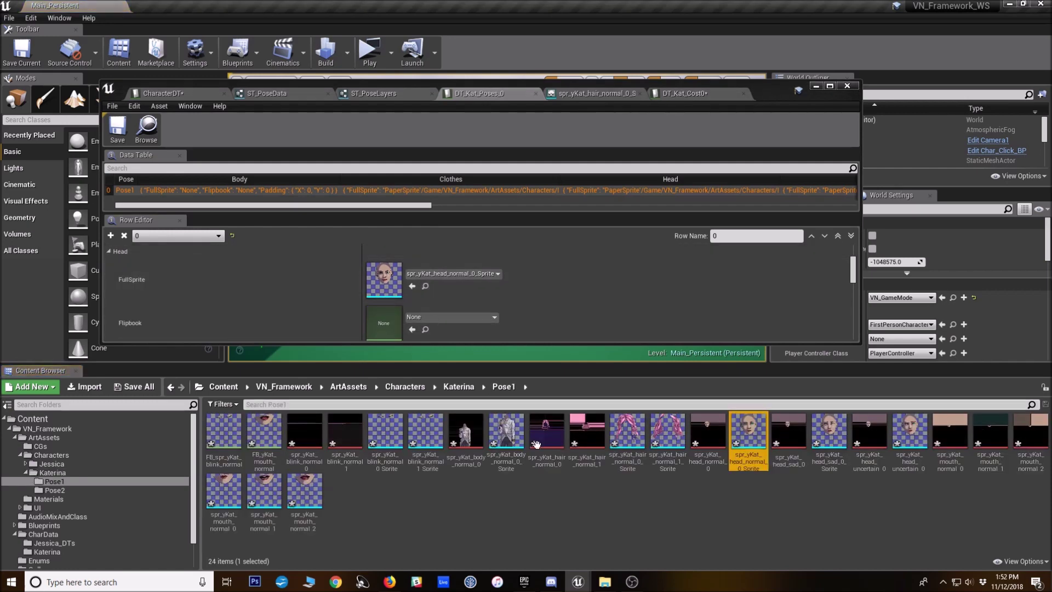
pyautogui.click(684, 94)
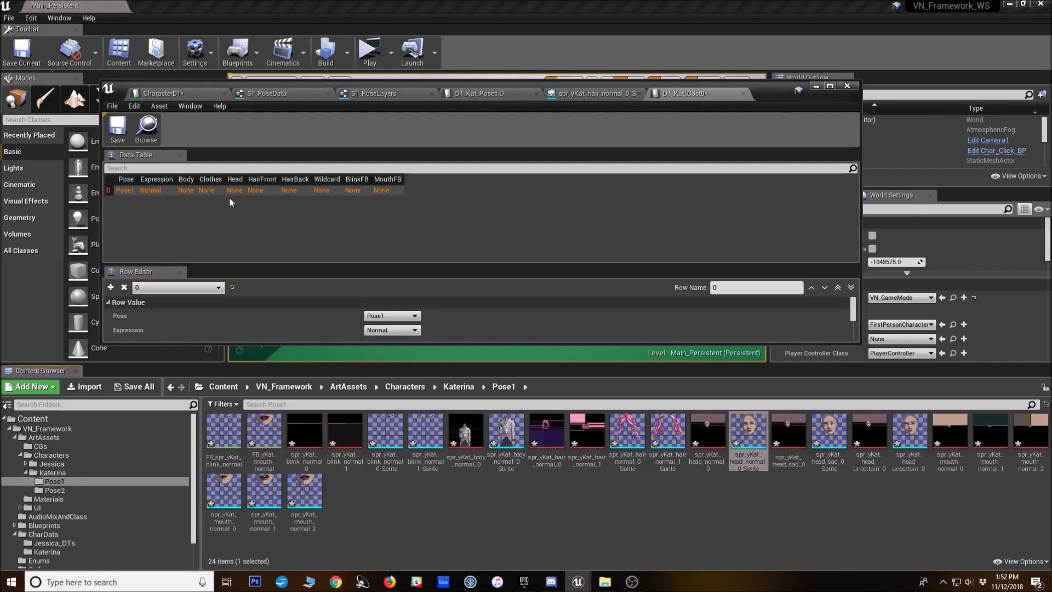
# Add row 1 to DT_Kat_Cost0 with expression Angry
pyautogui.click(110, 287)
pyautogui.click(778, 287)
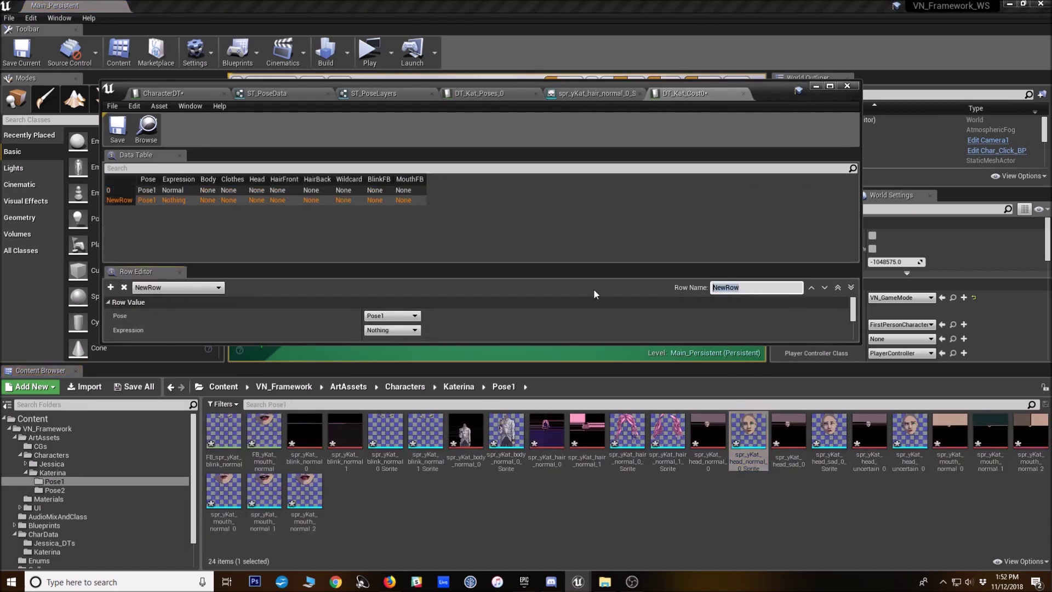
pyautogui.write('1')
pyautogui.press('Return')
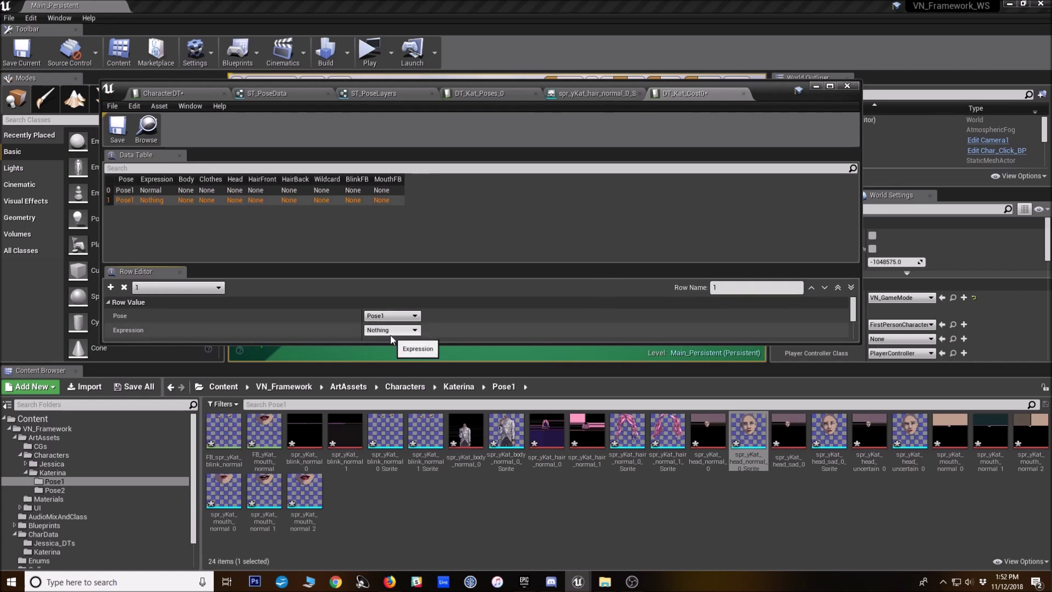
pyautogui.moveTo(385, 346); pyautogui.dragTo(386, 393)
pyautogui.click(394, 359)
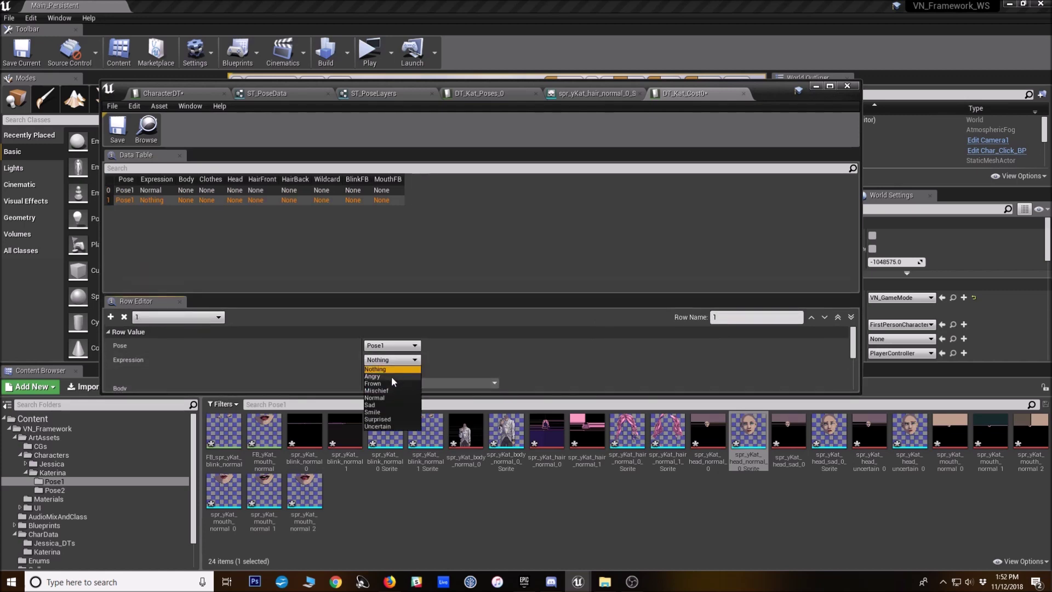
pyautogui.click(391, 376)
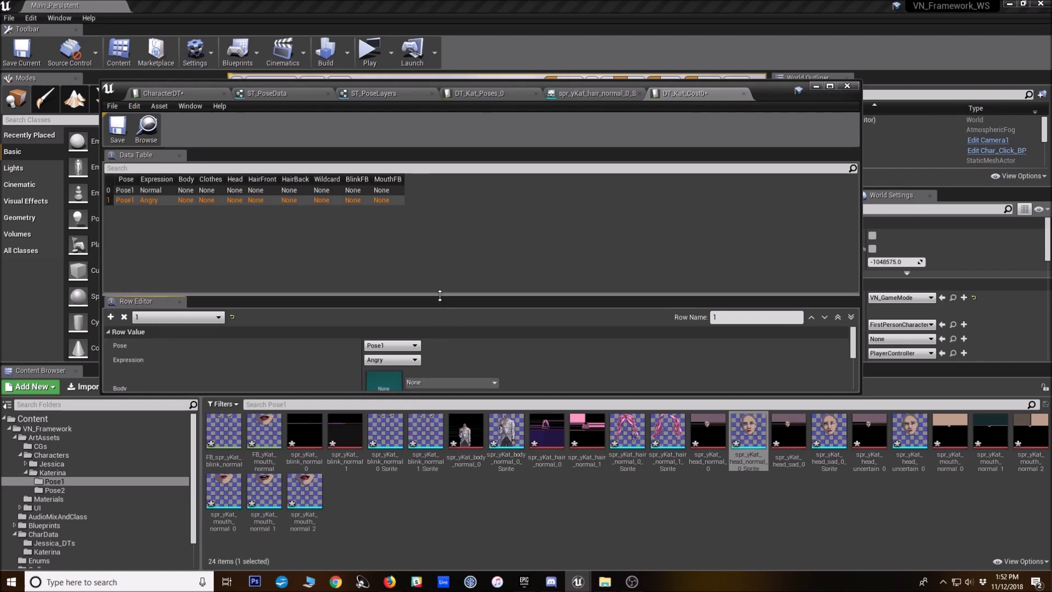
pyautogui.moveTo(440, 296); pyautogui.dragTo(443, 241)
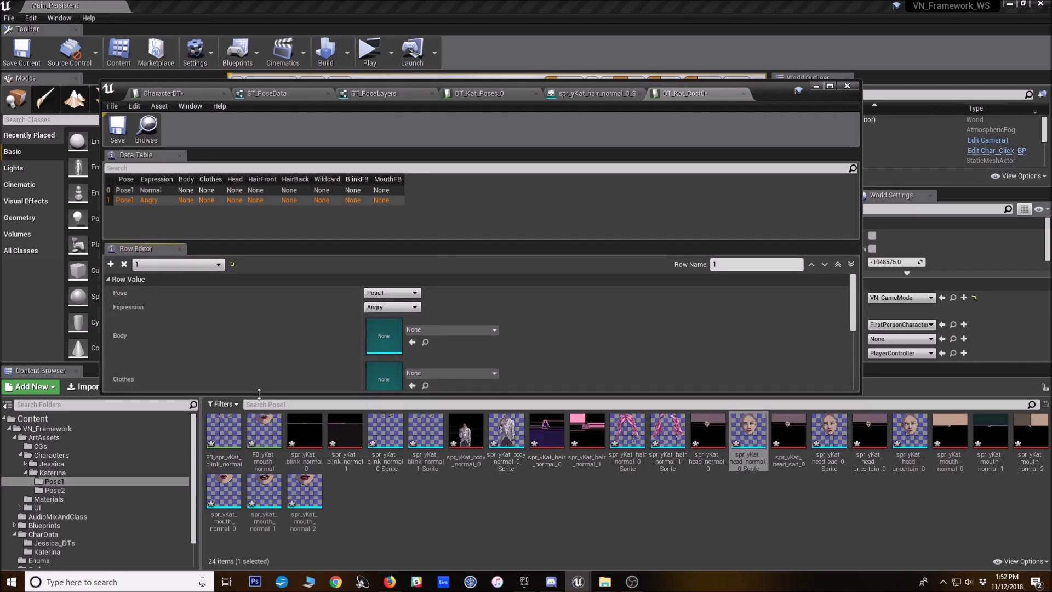
pyautogui.moveTo(259, 393); pyautogui.dragTo(258, 397)
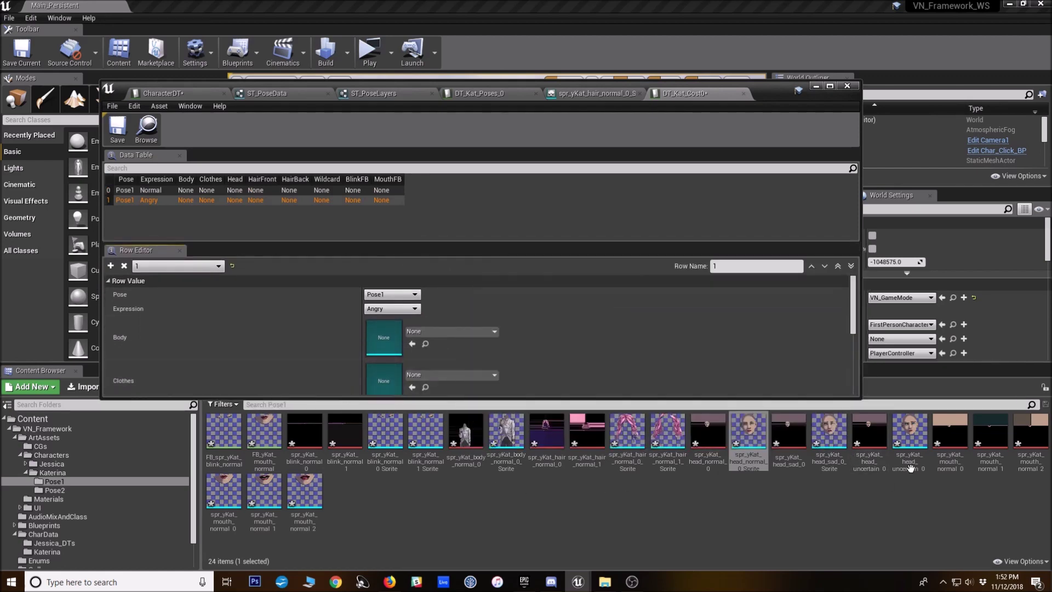
# Inspect the frown head sprite in the Pose2 folder, then return to DT_Kat_Poses_0
pyautogui.click(131, 490)
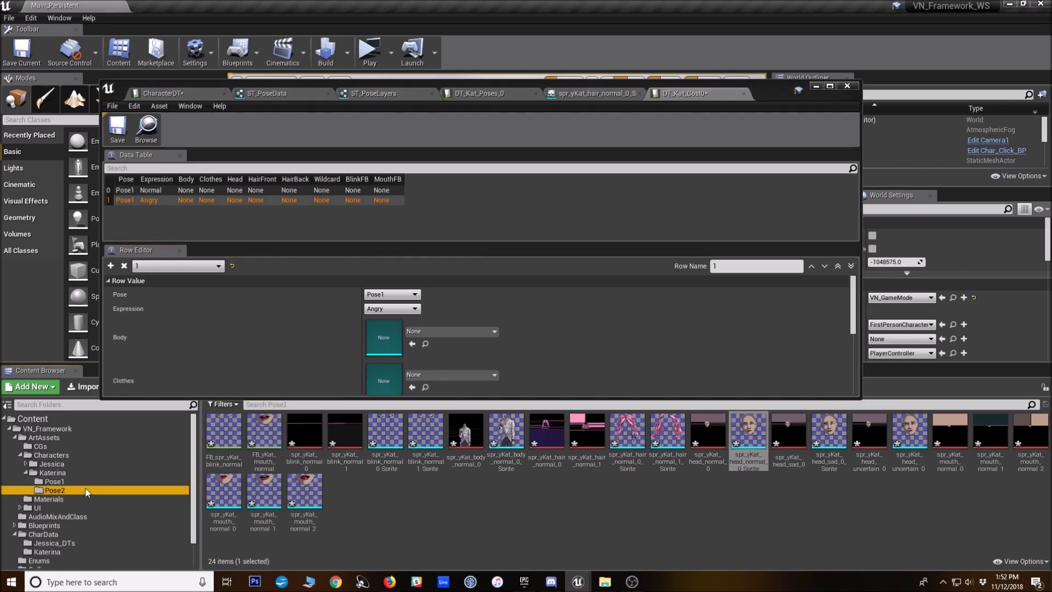
pyautogui.click(534, 495)
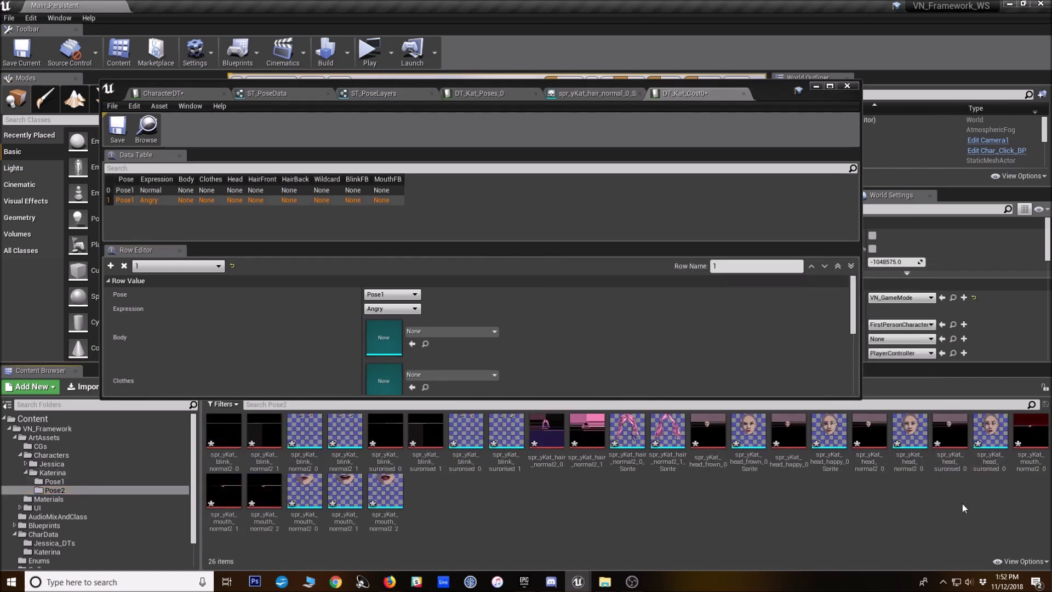
pyautogui.doubleClick(748, 467)
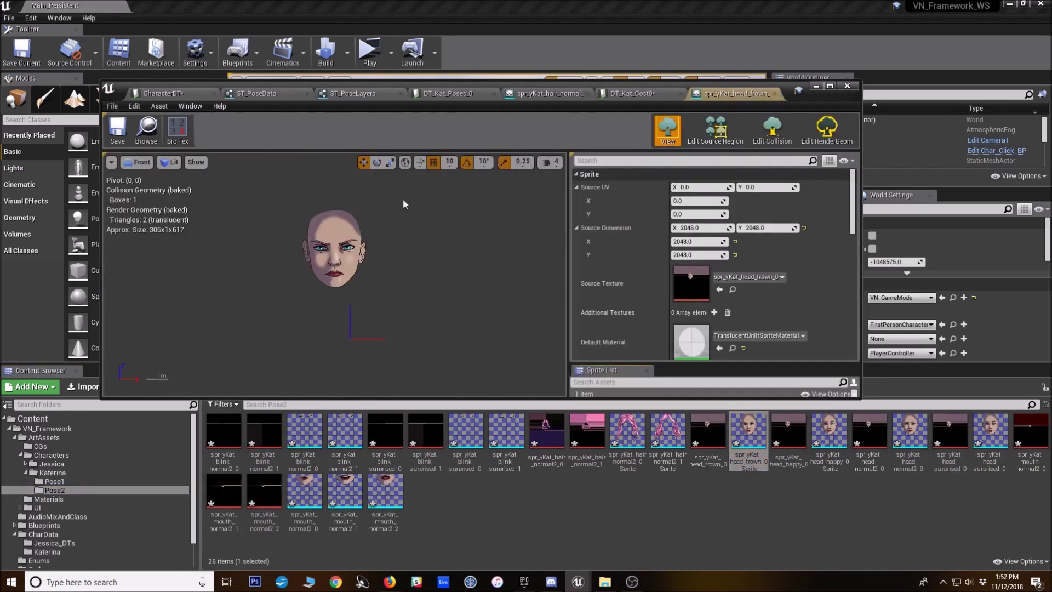
pyautogui.click(775, 94)
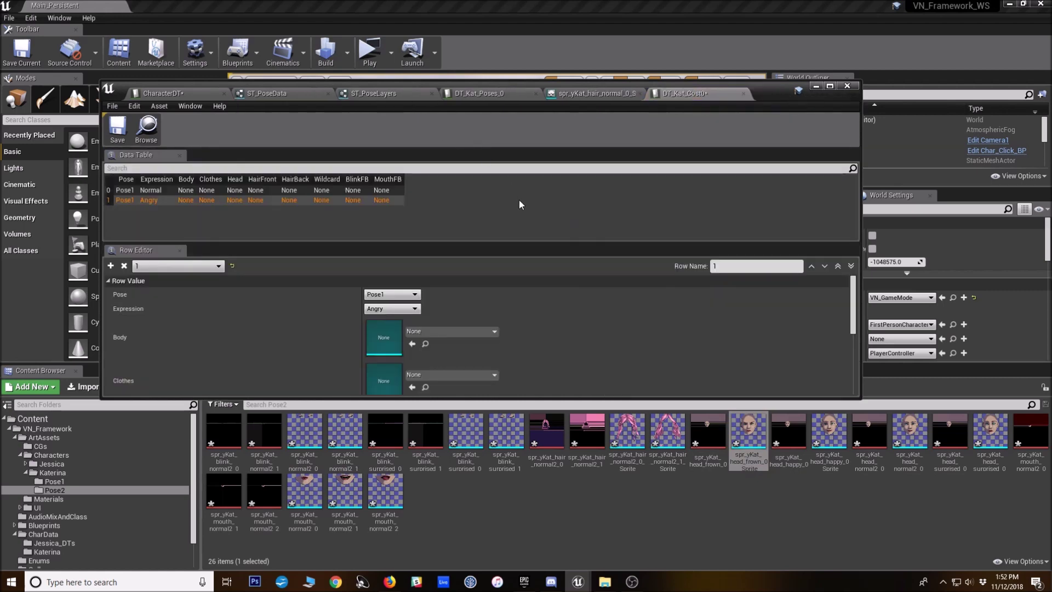
pyautogui.click(500, 94)
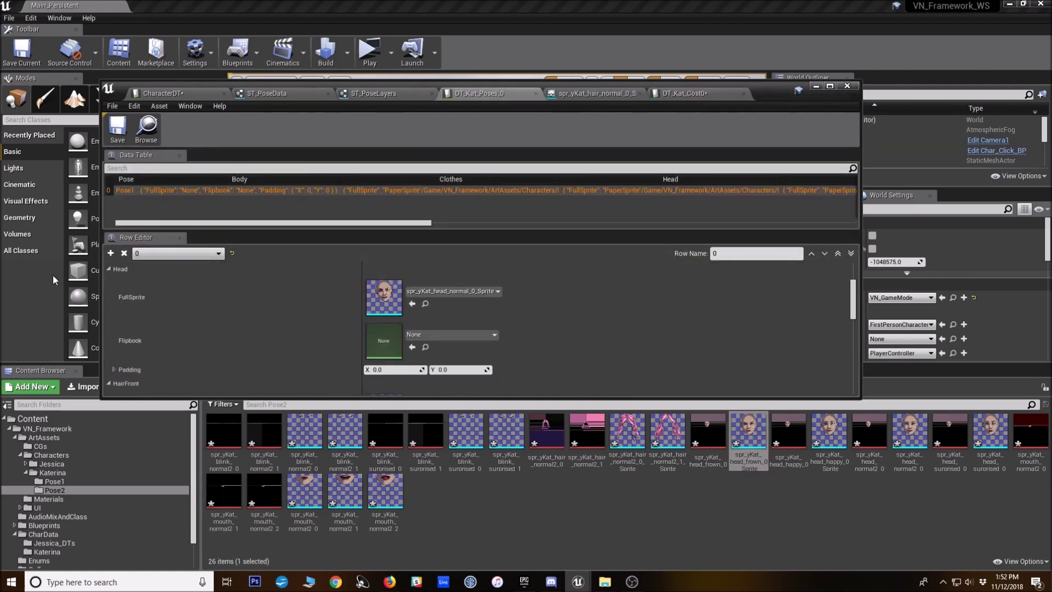
# Add a row named 1 to DT_Kat_Poses_0 and set its pose to Pose2
pyautogui.click(110, 254)
pyautogui.click(765, 253)
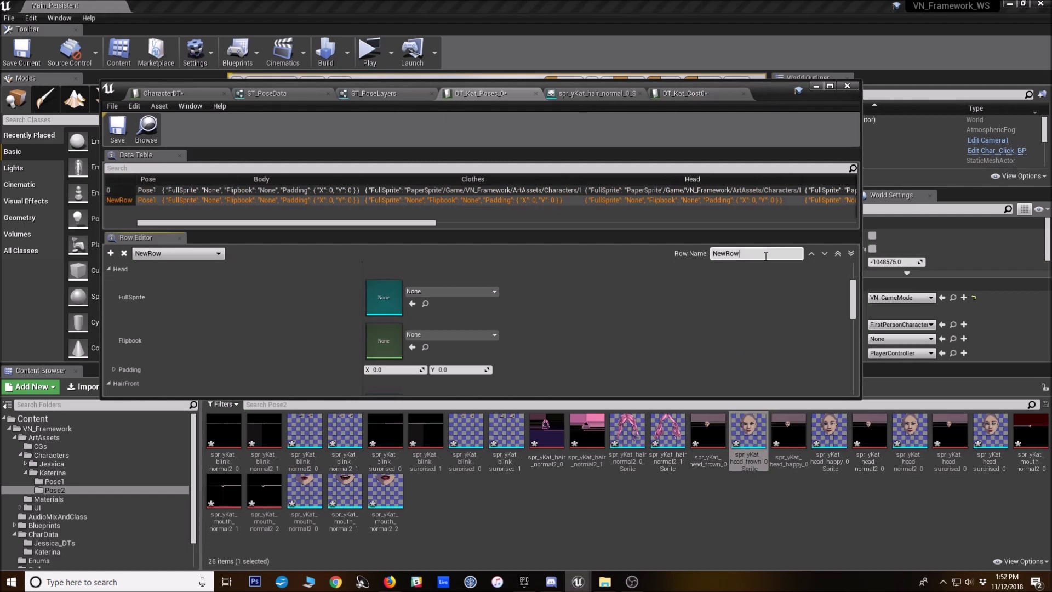
pyautogui.hotkey('ctrl', 'a')
pyautogui.write('1')
pyautogui.press('Return')
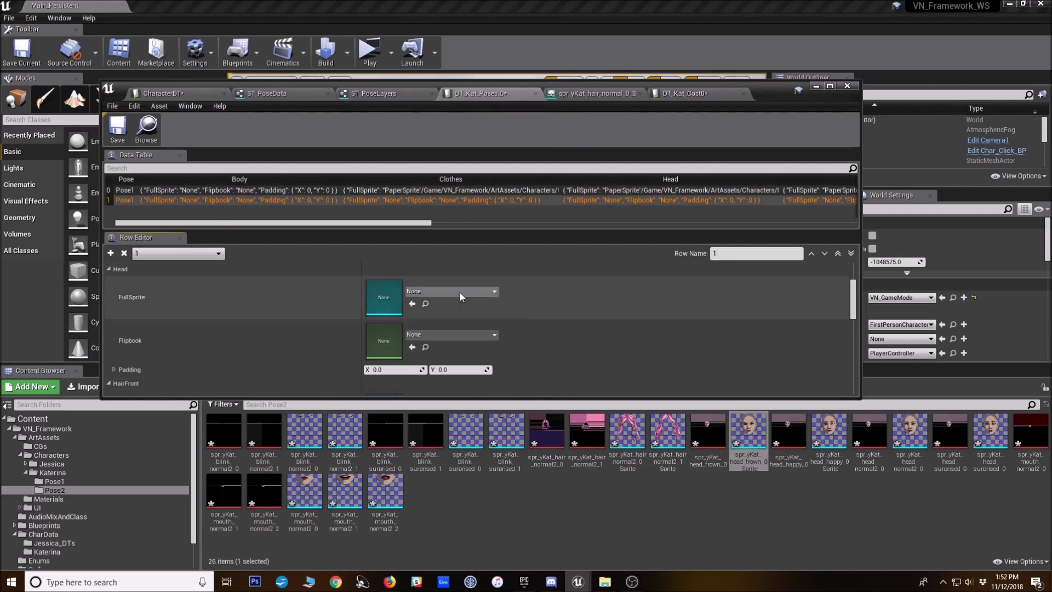
pyautogui.scroll(3, 459, 292)
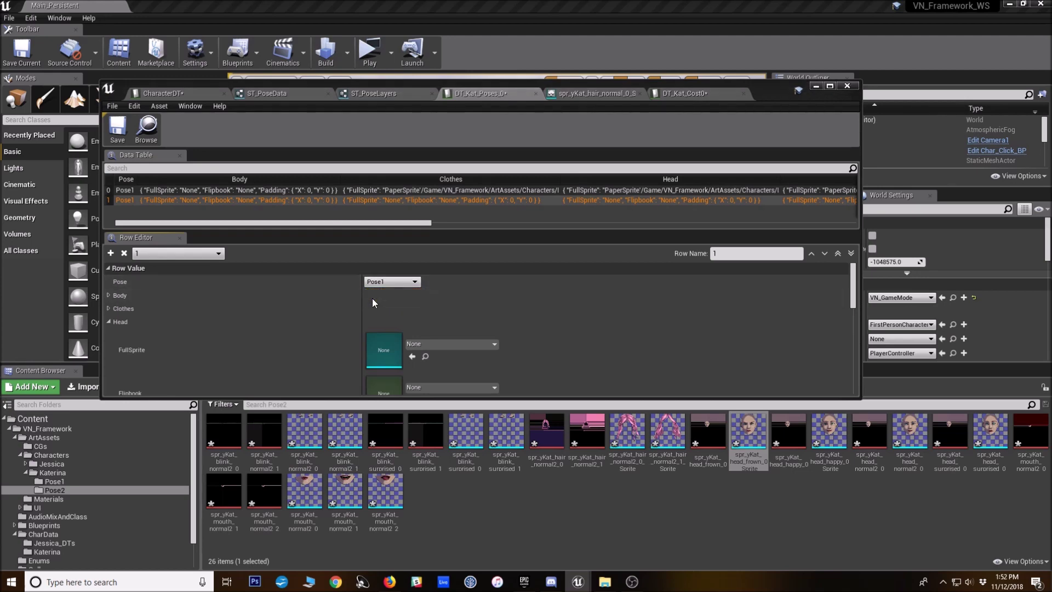
pyautogui.click(378, 281)
pyautogui.click(390, 301)
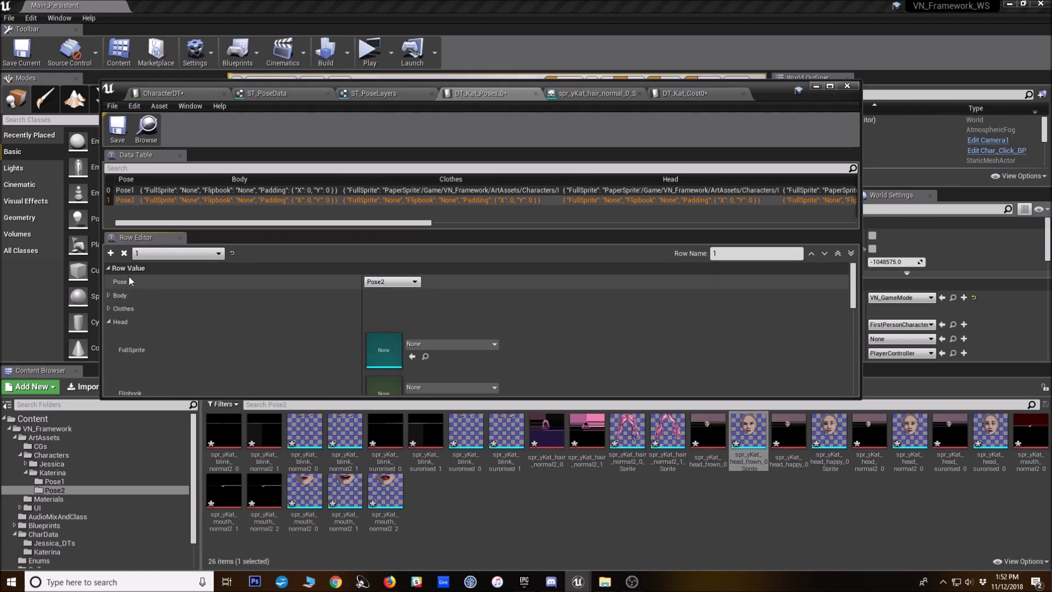
# Set row 1's Clothes FullSprite to spr_yKat_body_normal_0_Sprite from the Pose1 folder
pyautogui.scroll(-1, 131, 281)
pyautogui.click(109, 291)
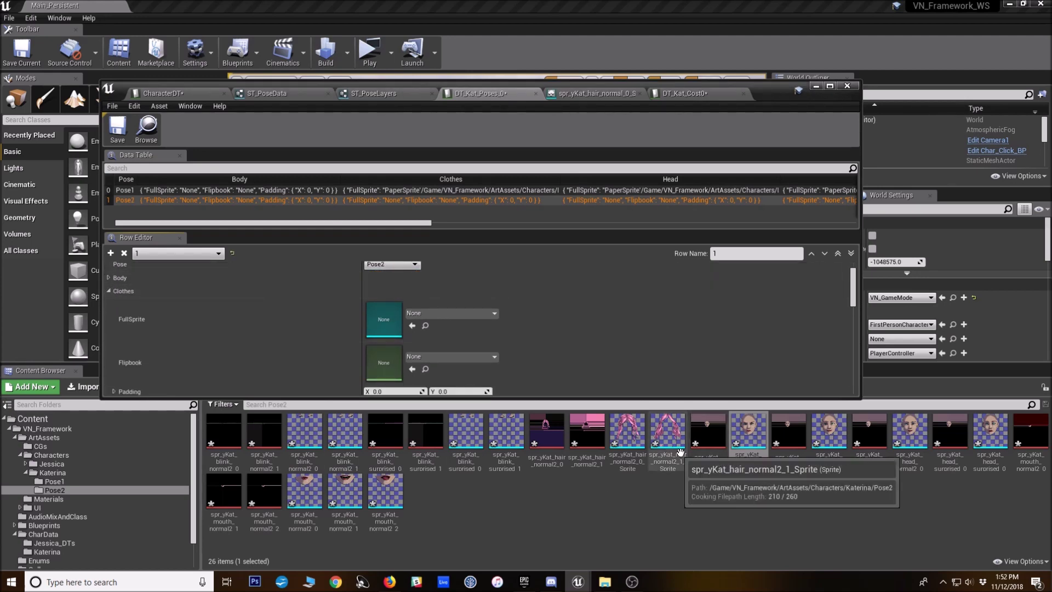
pyautogui.click(61, 481)
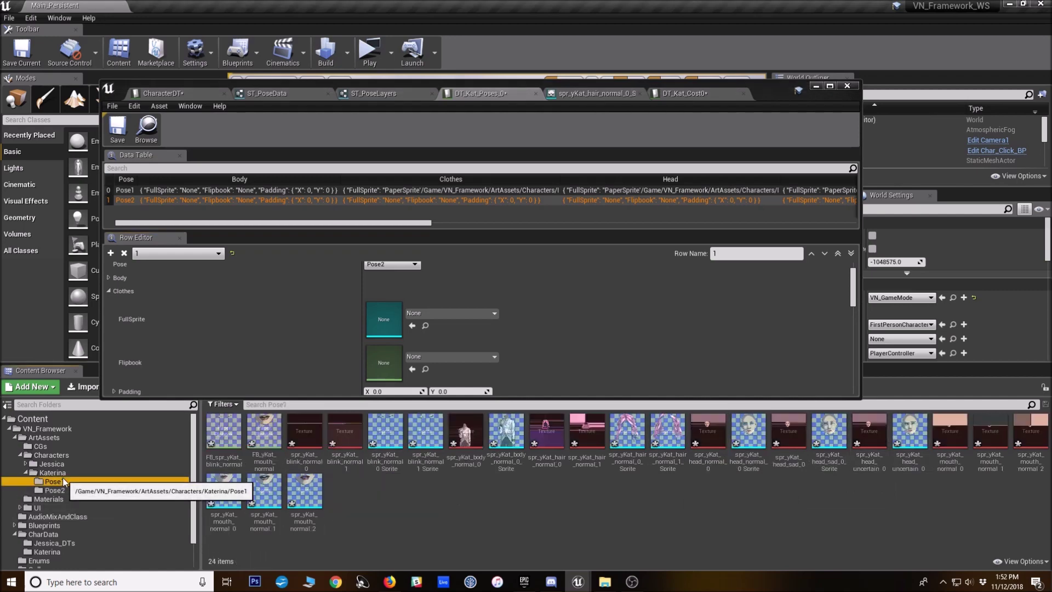
pyautogui.click(506, 435)
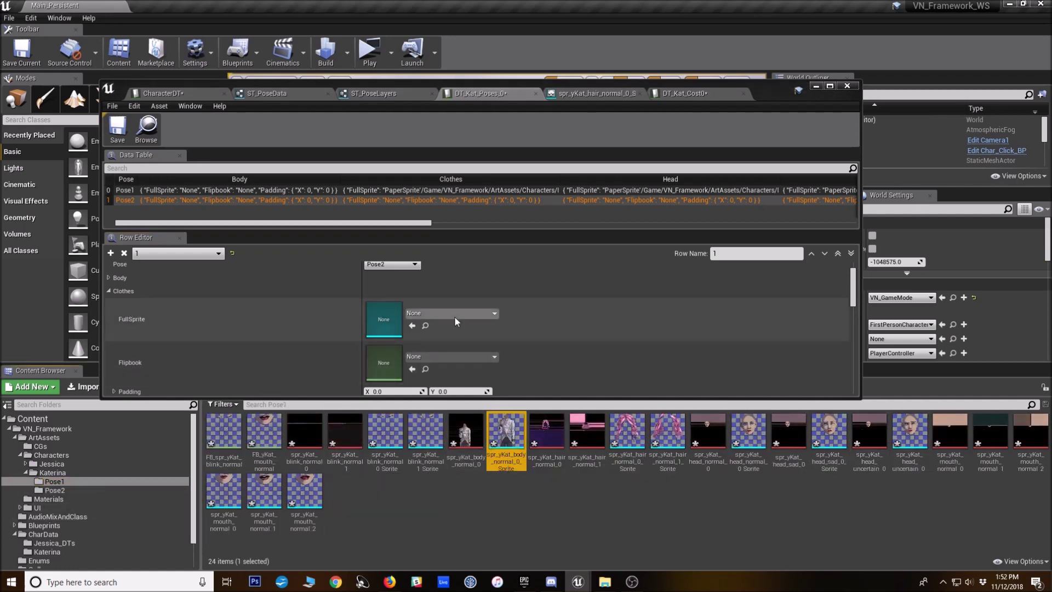
pyautogui.click(412, 326)
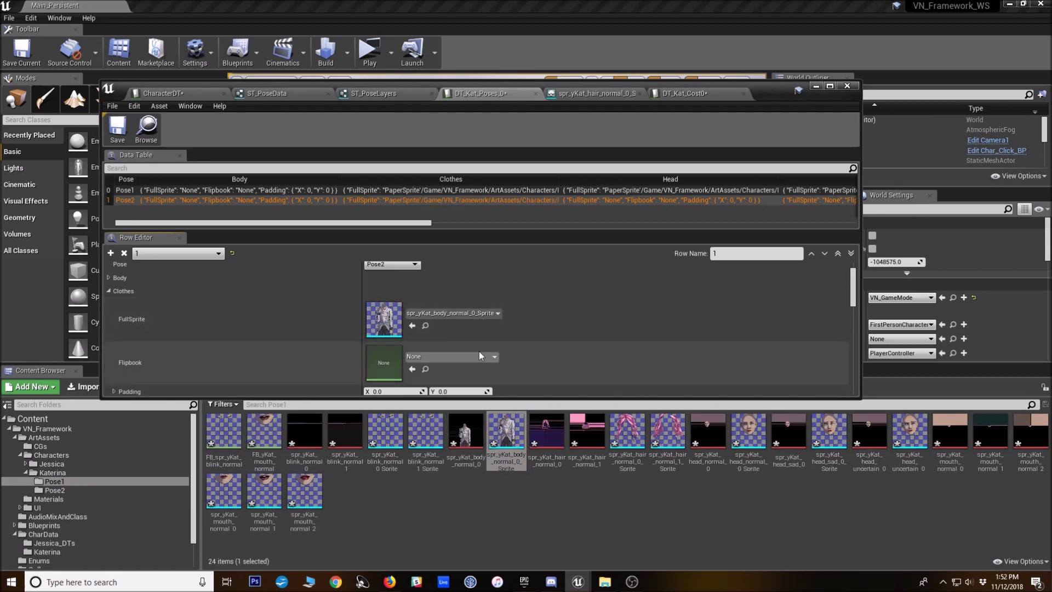
# Create a flipbook from the three selected mouth sprites
pyautogui.scroll(-2, 228, 331)
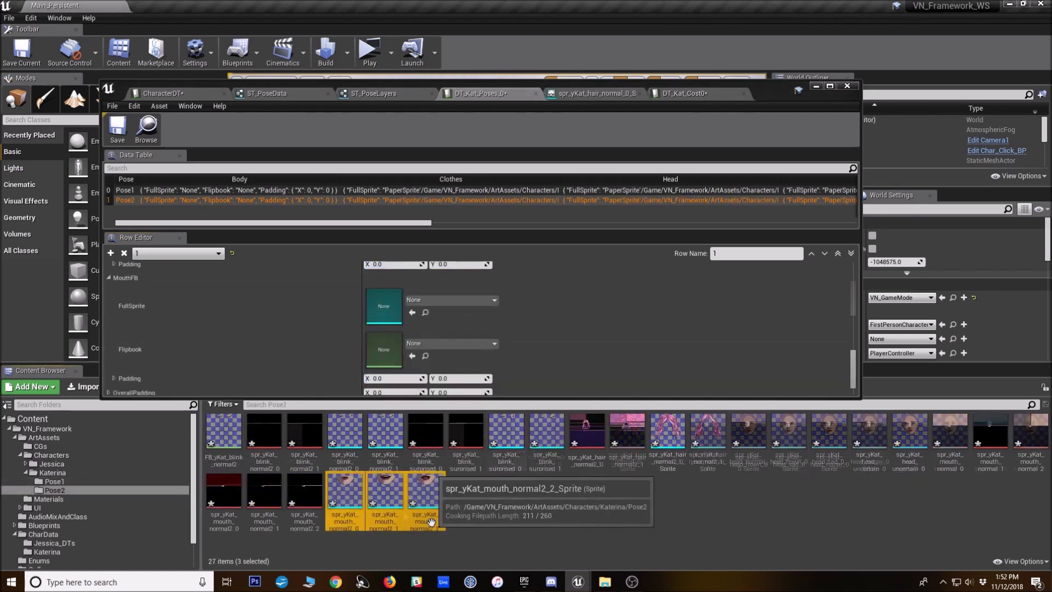
pyautogui.rightClick(431, 522)
pyautogui.click(482, 272)
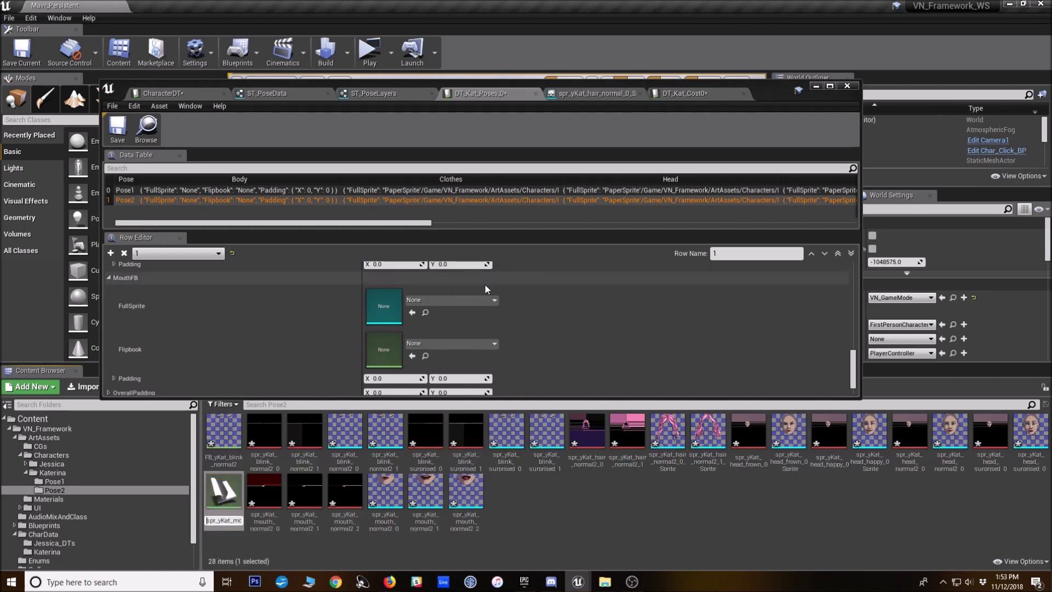
# Name the flipbook FB_yKat_mouth_normal2 and set it to 7 frames per second
pyautogui.press('Return')
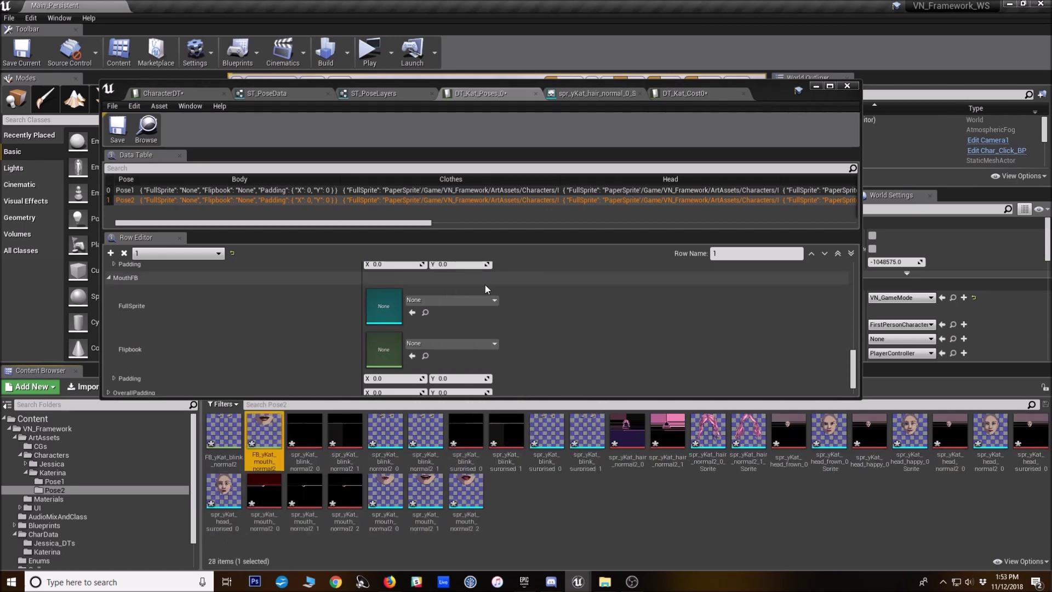
pyautogui.doubleClick(253, 442)
pyautogui.click(723, 196)
pyautogui.write('7')
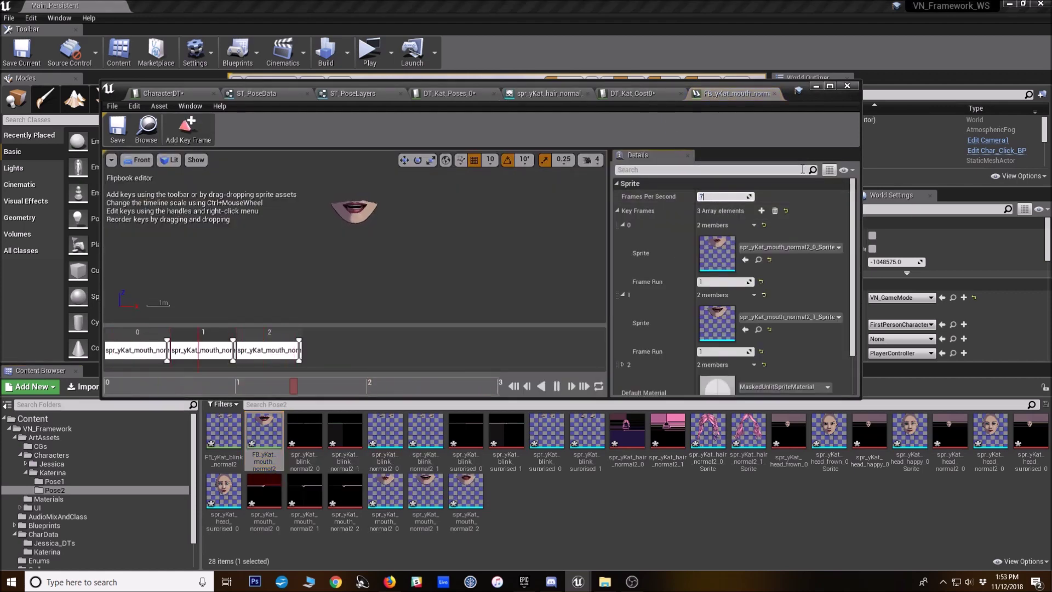
pyautogui.click(777, 94)
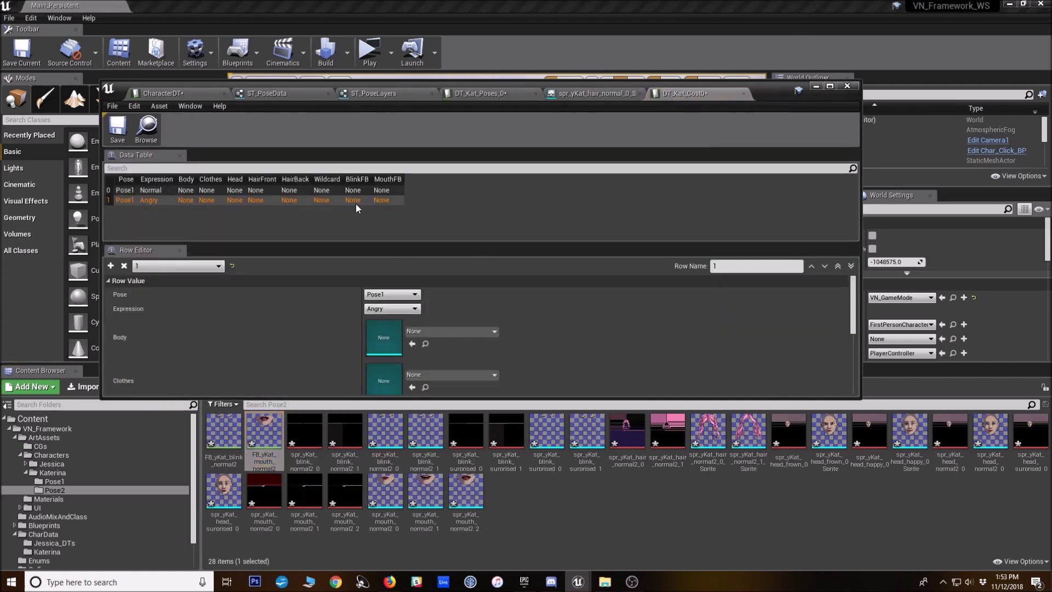
# Assign FB_yKat_mouth_normal2 as row 1's MouthFB flipbook, then review the hair sprite
pyautogui.click(495, 91)
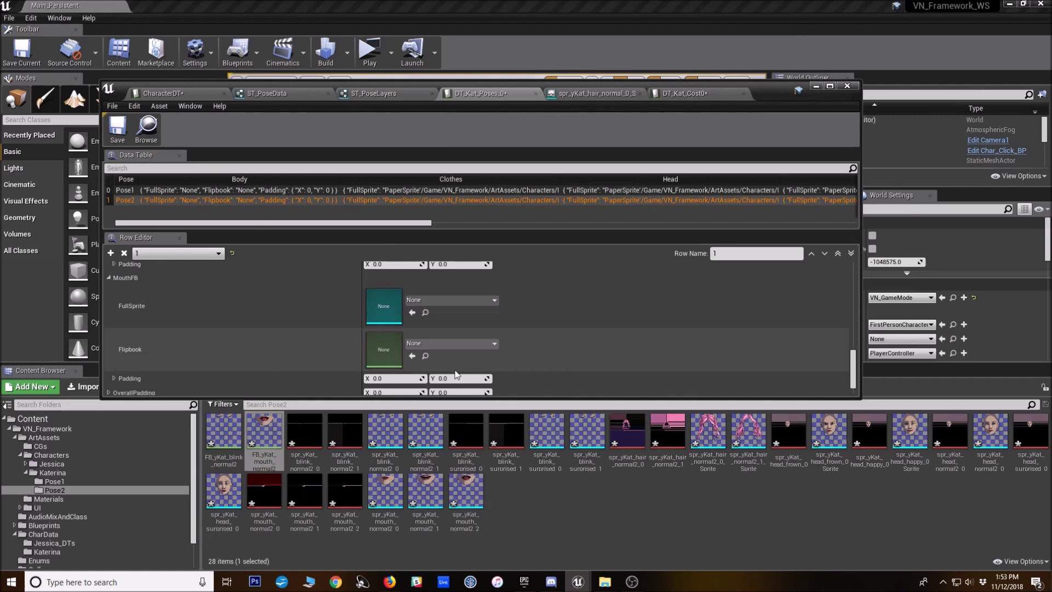
pyautogui.click(412, 356)
pyautogui.scroll(2, 205, 350)
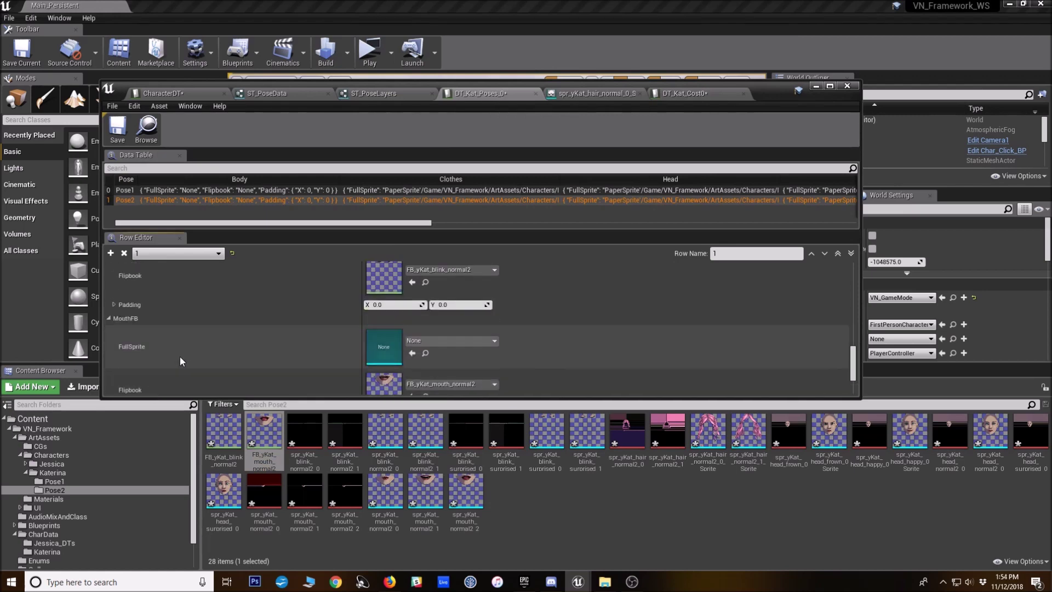
pyautogui.scroll(5, 175, 364)
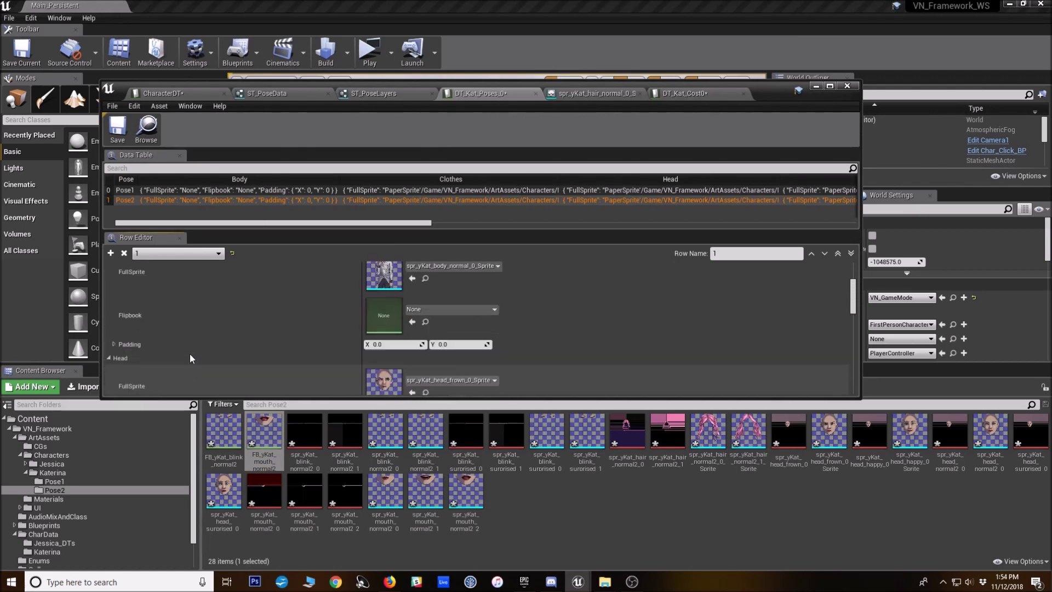
pyautogui.scroll(2, 190, 346)
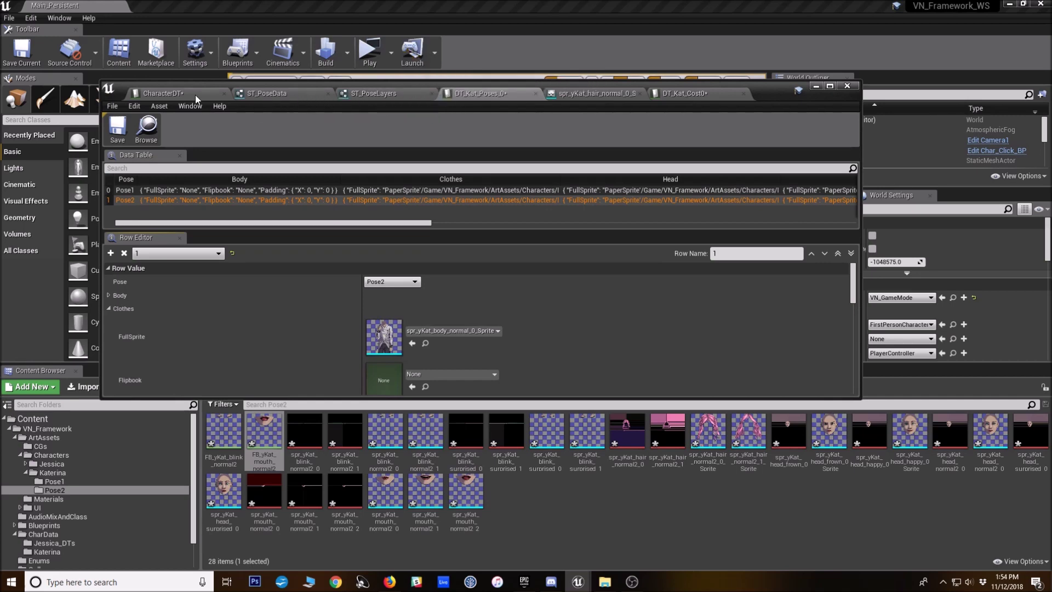
pyautogui.click(556, 99)
pyautogui.click(640, 93)
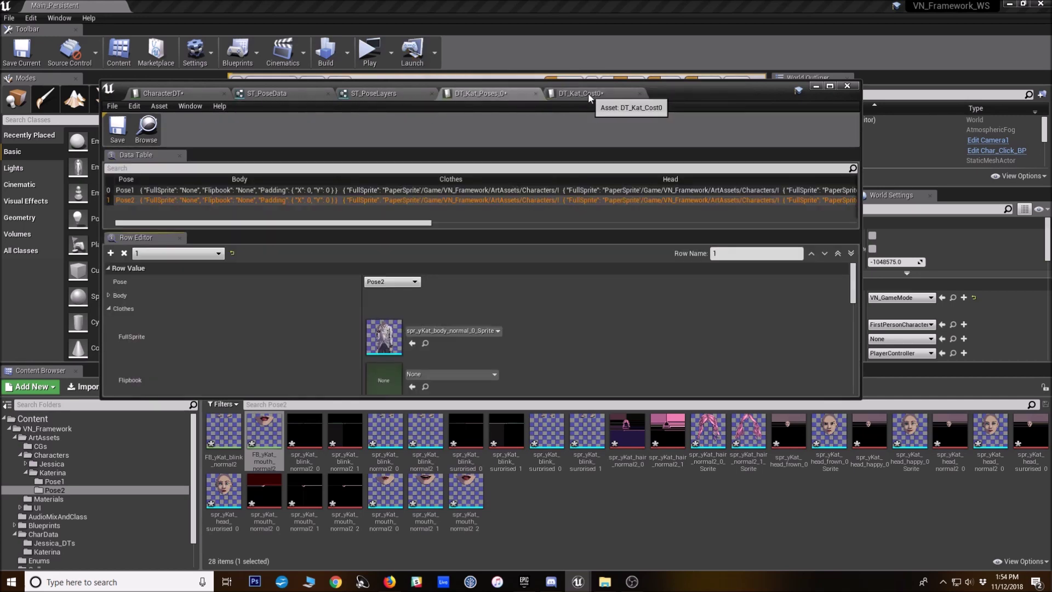
pyautogui.click(588, 93)
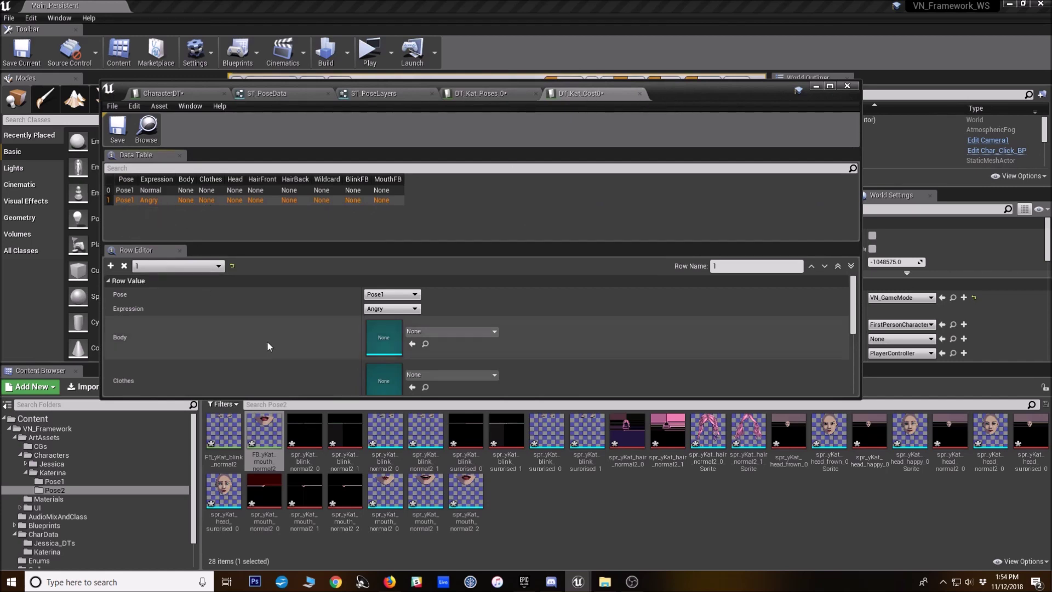
# In DT_Kat_Cost0, set row 1 to Pose2 with head sprite spr_yKat_head_frown_0_Sprite
pyautogui.click(390, 295)
pyautogui.click(375, 311)
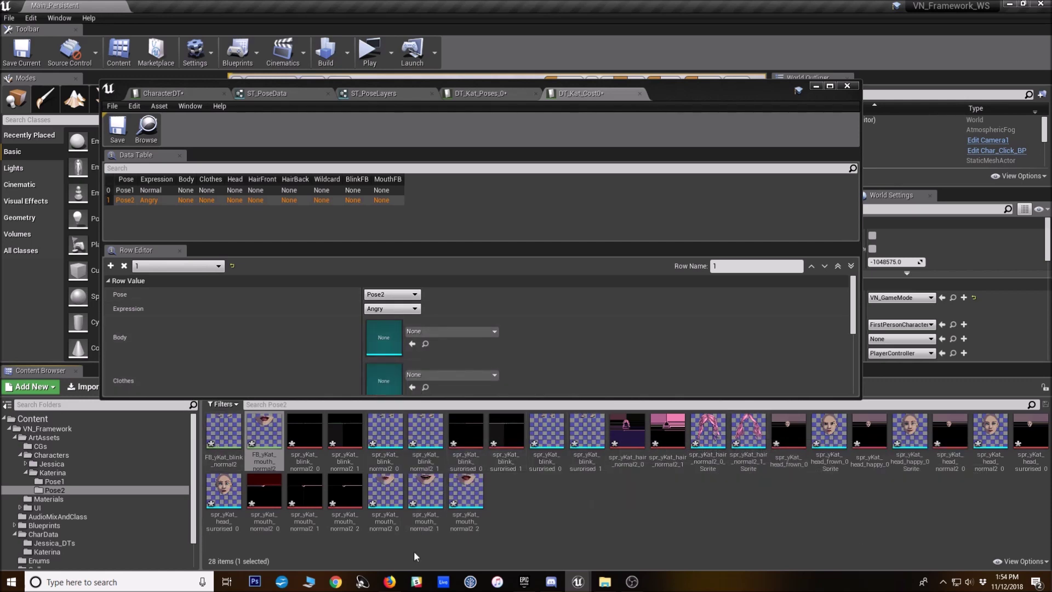
pyautogui.click(246, 497)
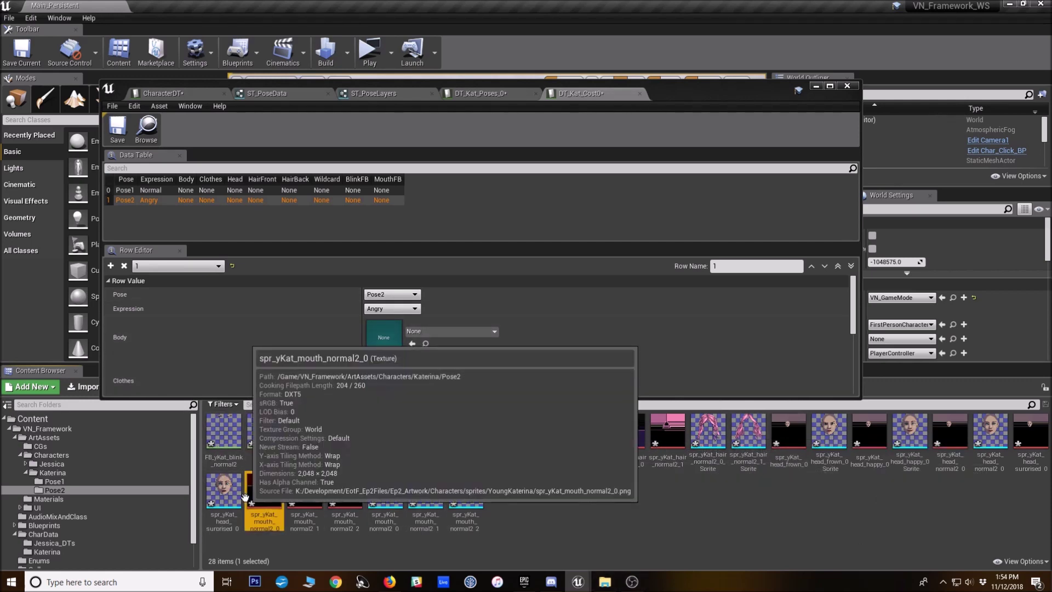
pyautogui.click(224, 490)
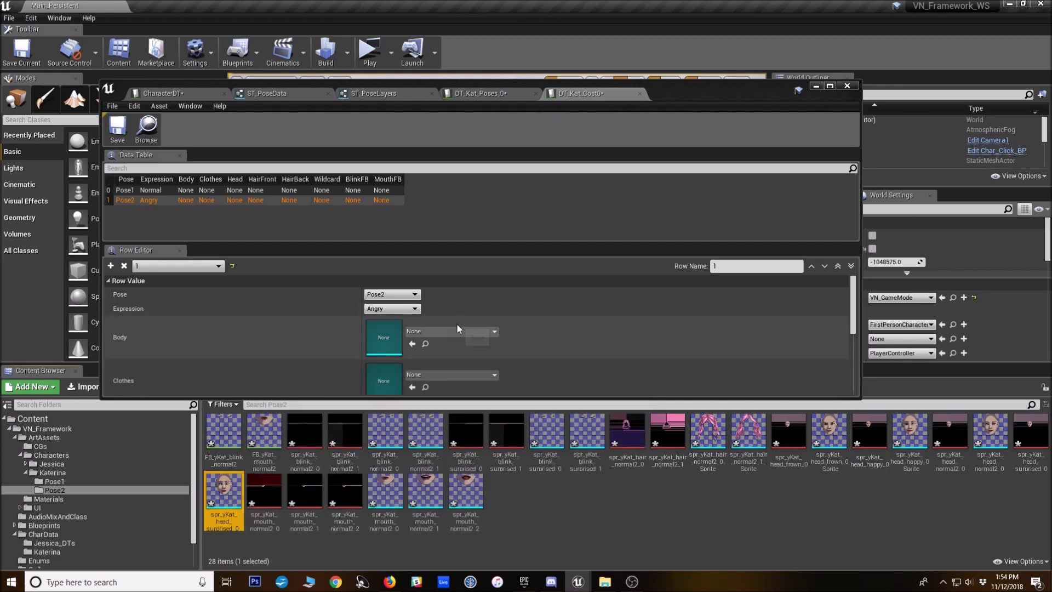
pyautogui.scroll(-4, 449, 334)
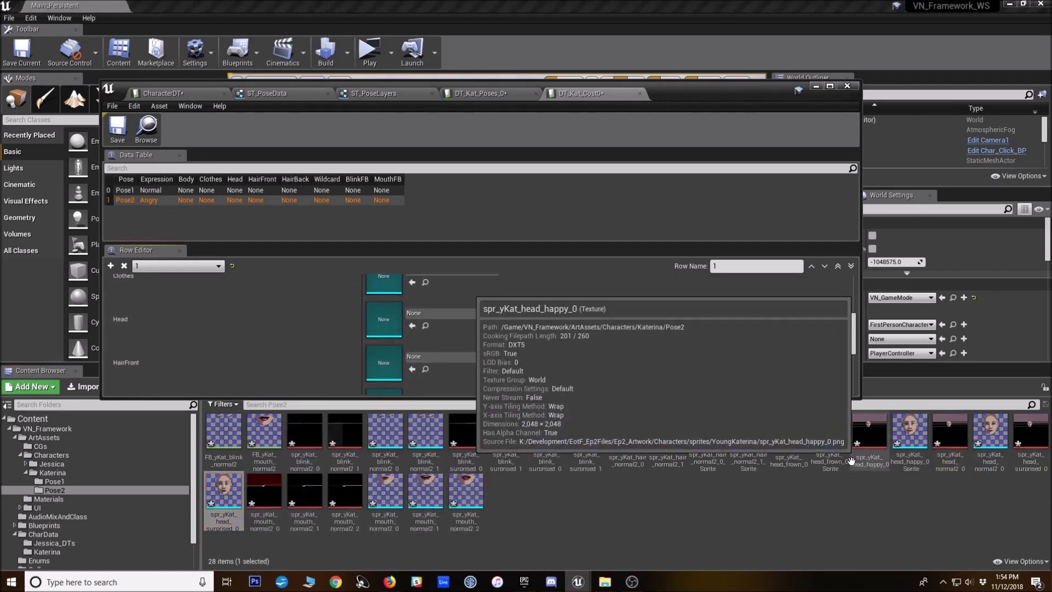
pyautogui.click(829, 431)
pyautogui.click(412, 325)
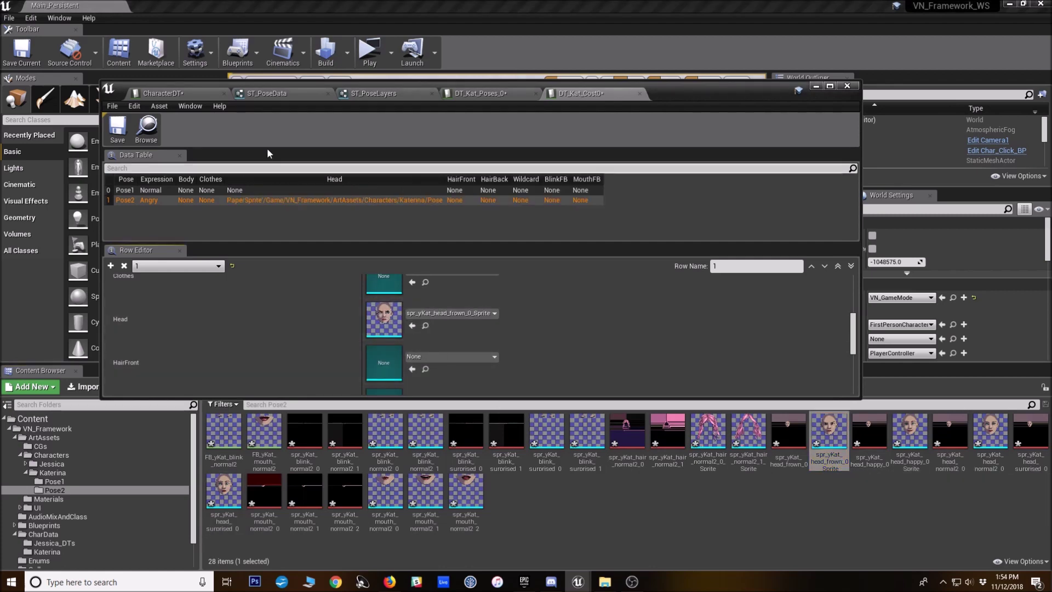
# Add costume row 2, open its expression choices, and add another new row
pyautogui.click(110, 265)
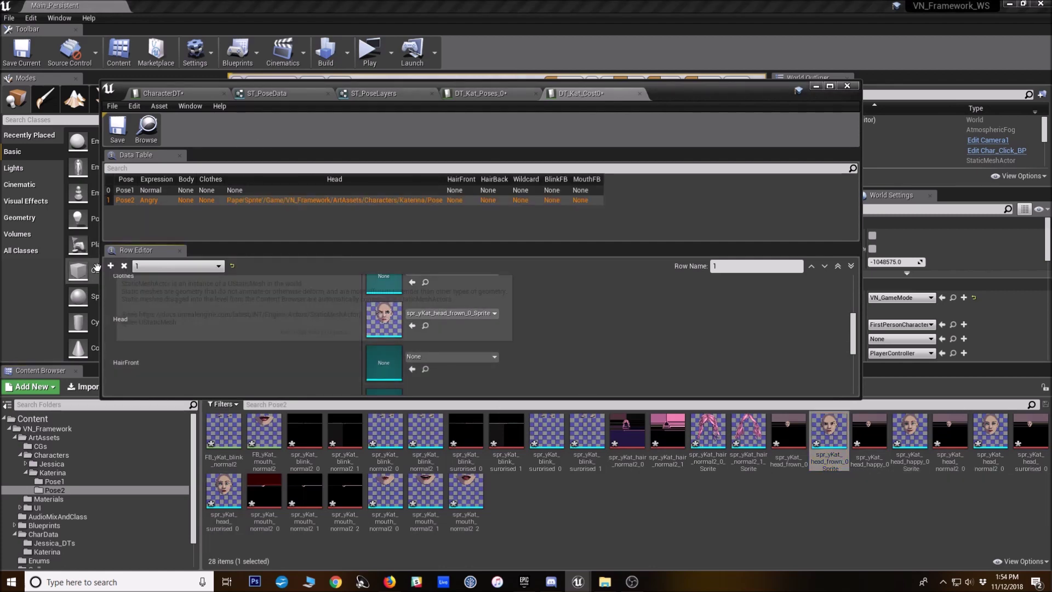
pyautogui.doubleClick(743, 267)
pyautogui.write('2')
pyautogui.press('Return')
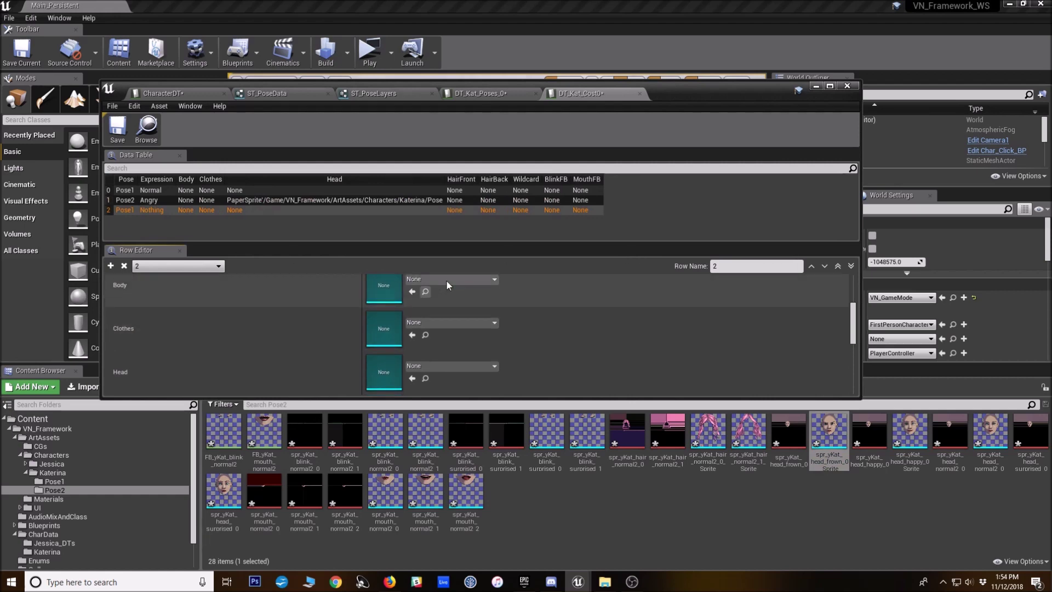
pyautogui.scroll(3, 446, 282)
pyautogui.click(394, 310)
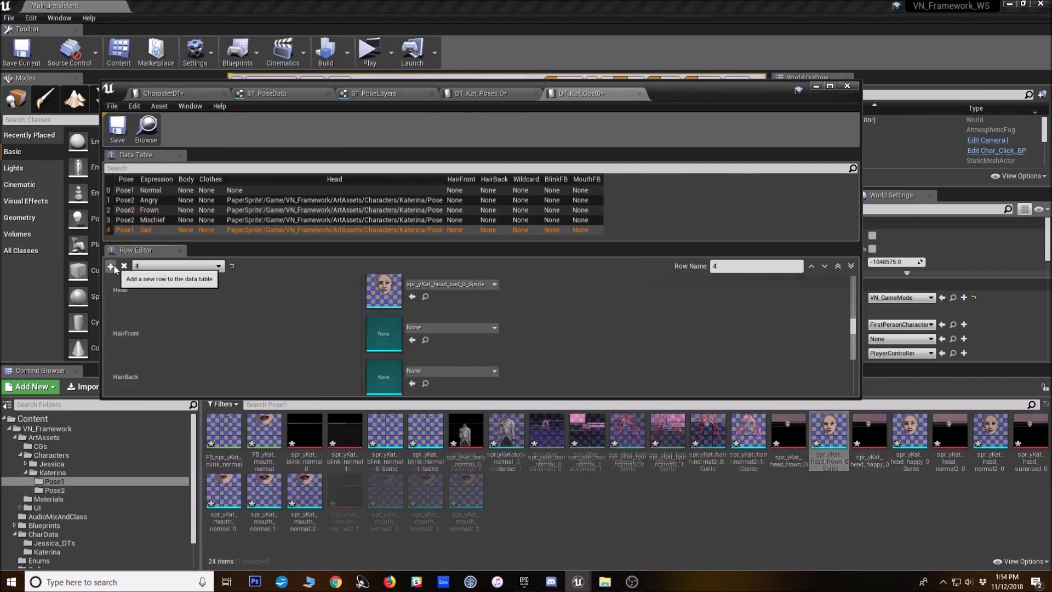
pyautogui.click(110, 266)
# Name the new row 5 and give it Pose1 with the Smile expression
pyautogui.doubleClick(723, 266)
pyautogui.write('5')
pyautogui.press('Return')
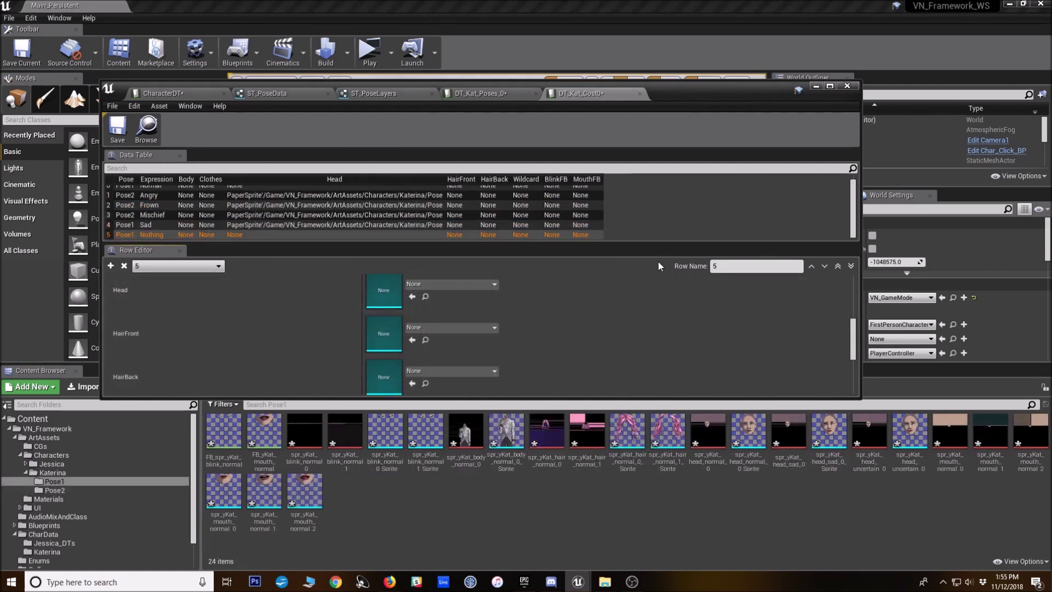
pyautogui.scroll(3, 554, 335)
pyautogui.click(392, 294)
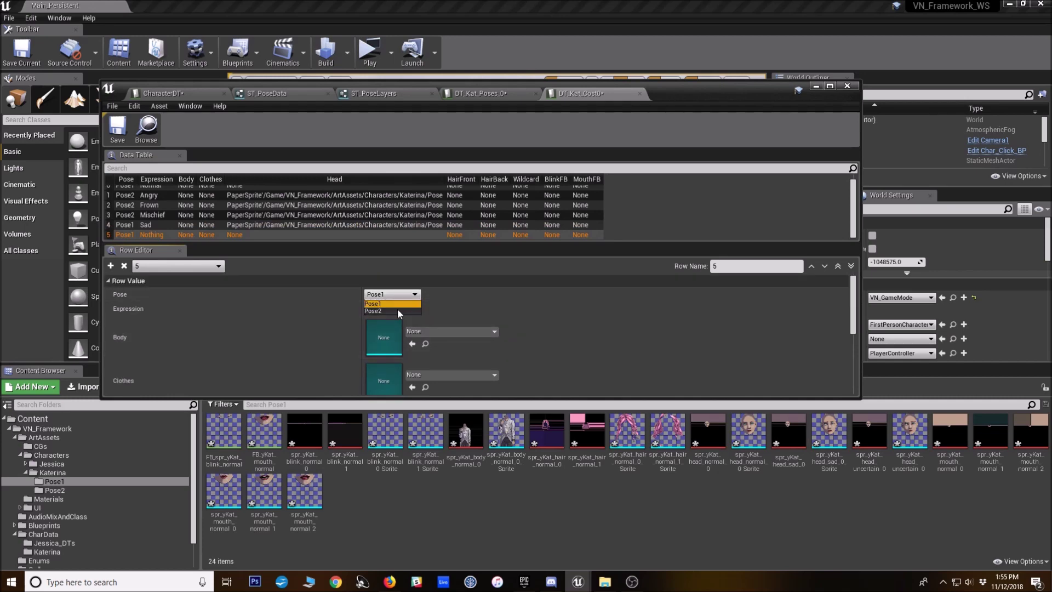
pyautogui.click(395, 304)
pyautogui.click(392, 308)
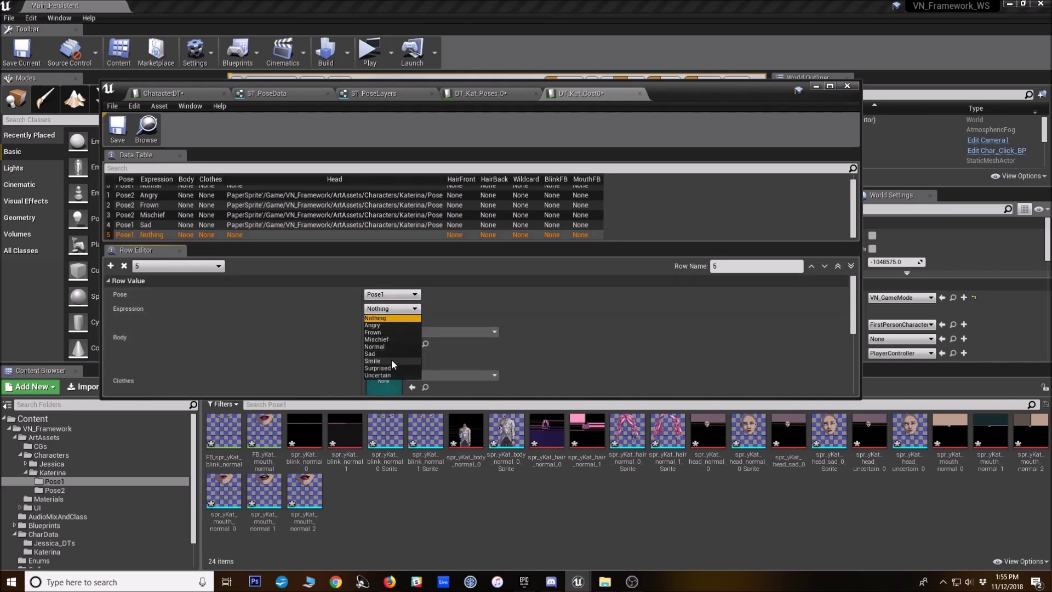
pyautogui.click(391, 361)
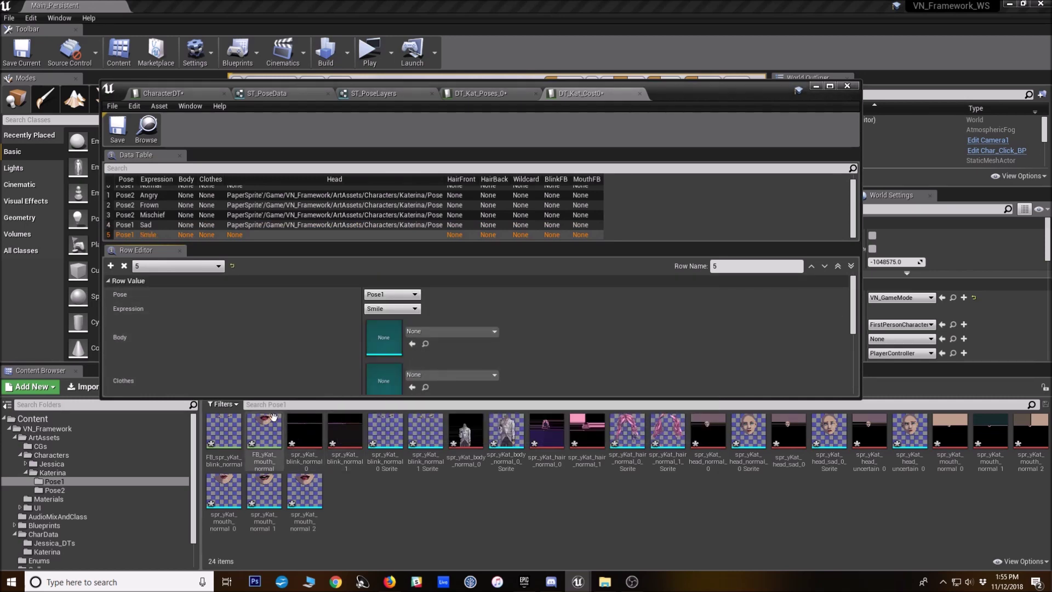
# Give row 5 the spr_yKat_head_happy_0 head sprite and change its pose to Pose2
pyautogui.click(55, 489)
pyautogui.click(910, 433)
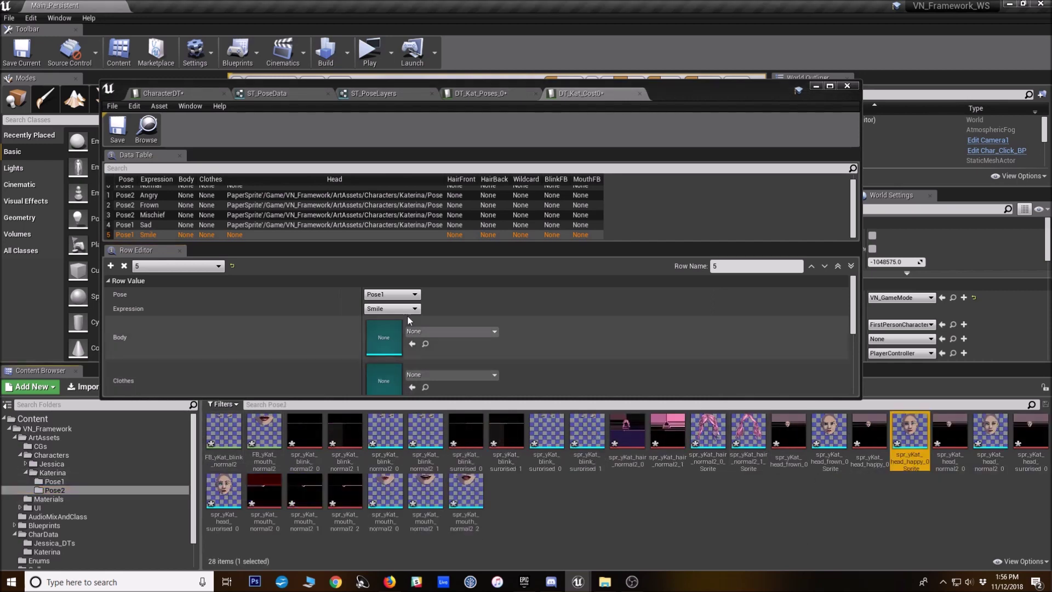
pyautogui.scroll(-2, 482, 339)
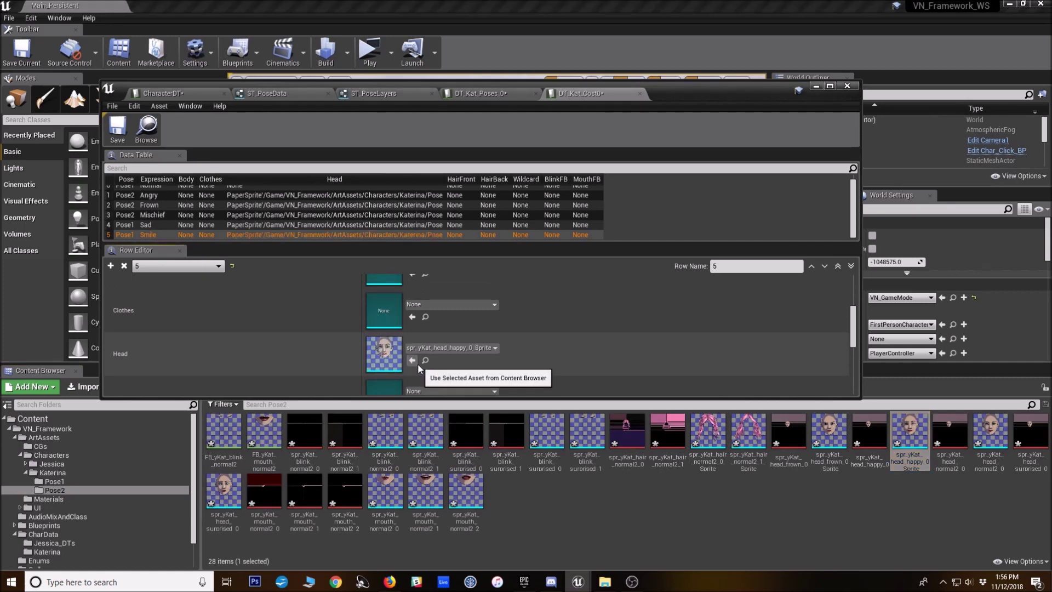
pyautogui.click(413, 361)
pyautogui.scroll(3, 406, 347)
pyautogui.click(392, 295)
pyautogui.click(380, 312)
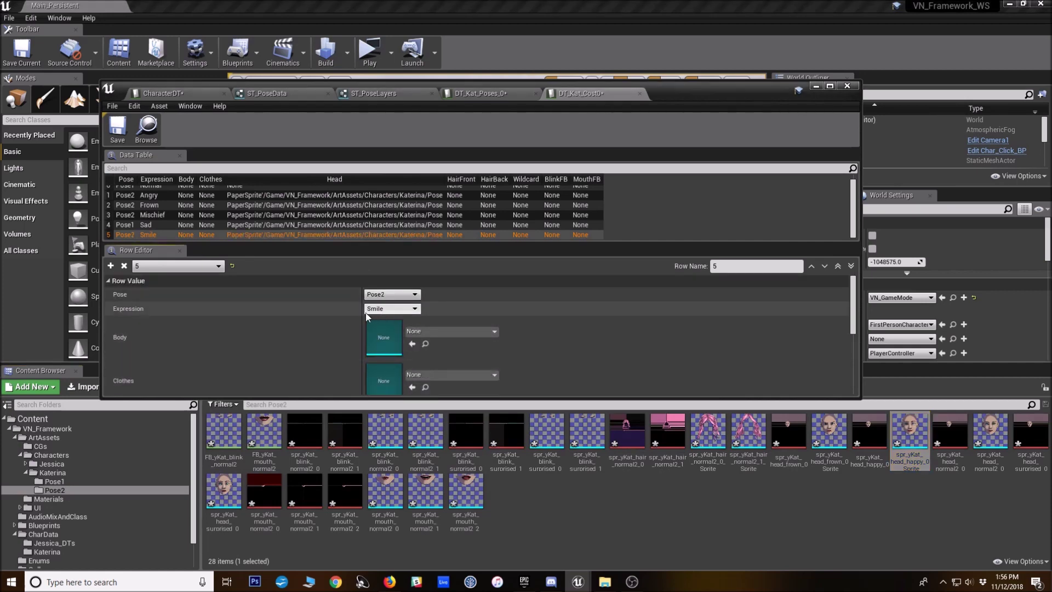
# Add row 6 with the Surprised expression
pyautogui.click(111, 266)
pyautogui.click(768, 265)
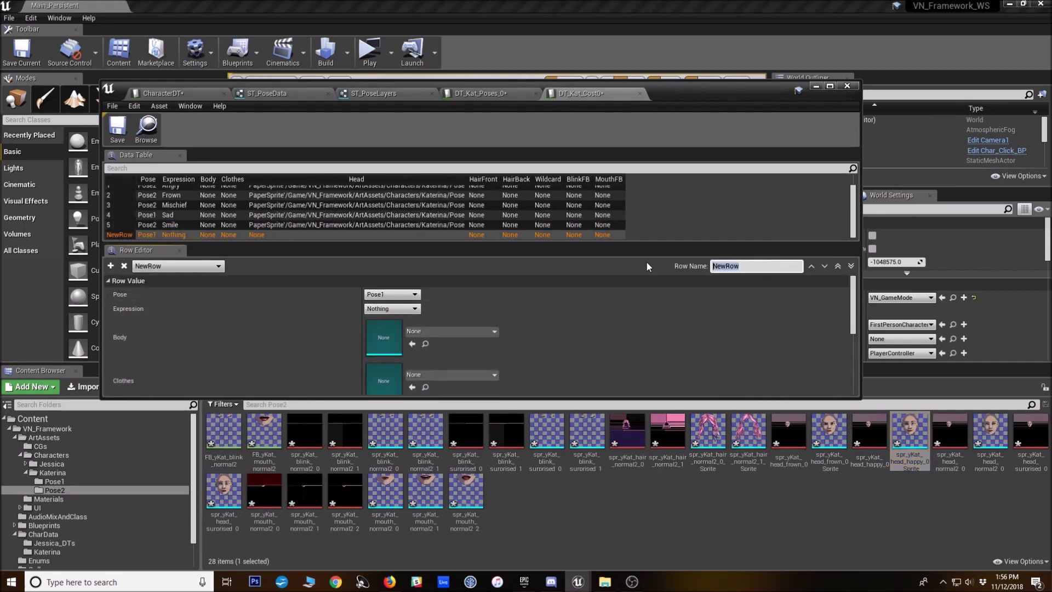
pyautogui.write('6')
pyautogui.press('Return')
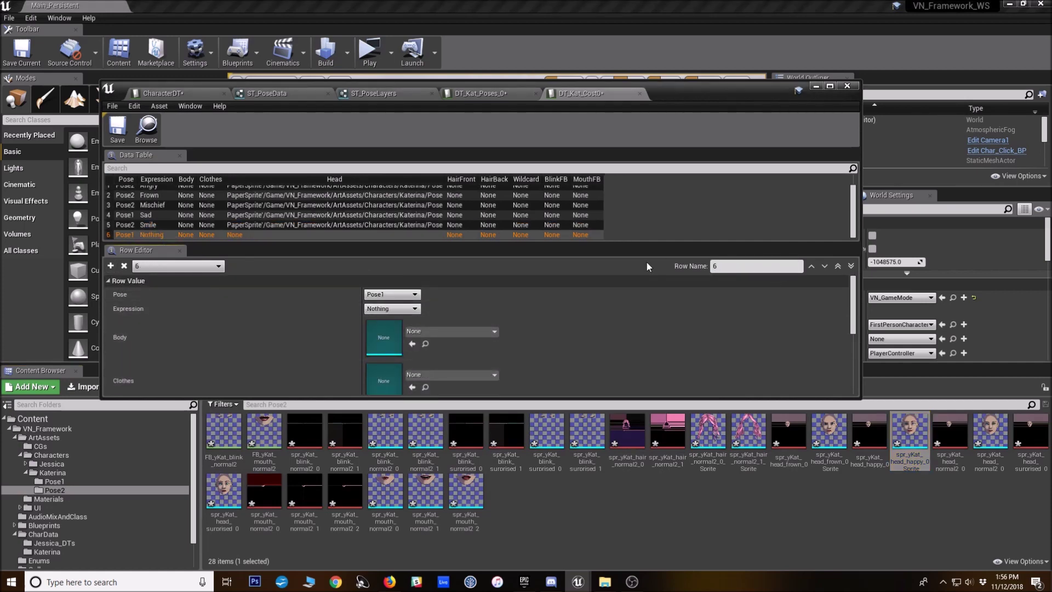
pyautogui.click(392, 308)
pyautogui.click(385, 370)
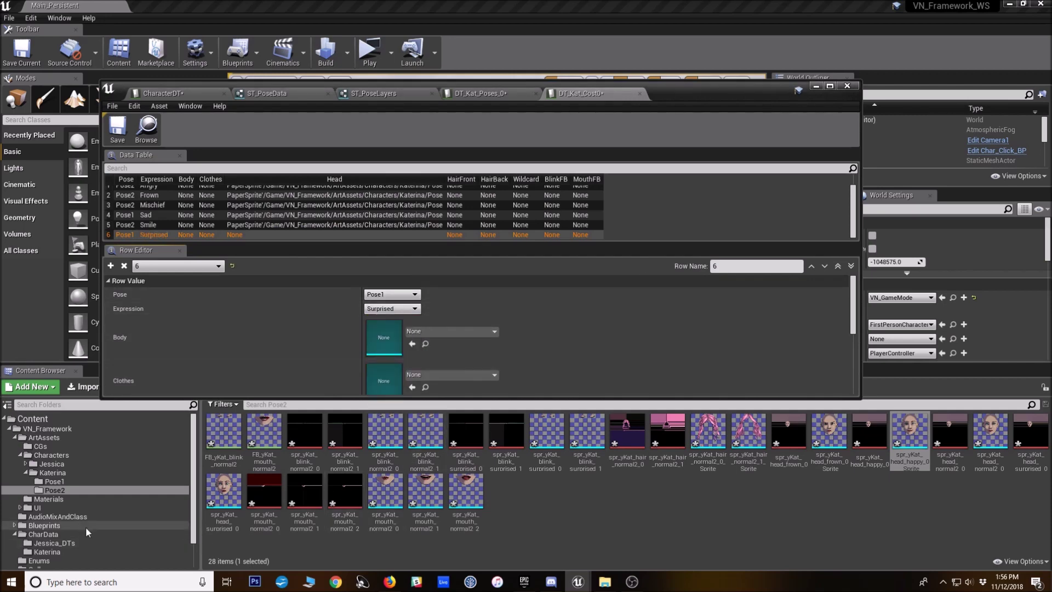
# Set row 6 to Pose2 and put spr_yKat_head_surprised_0_Sprite into its Head
pyautogui.moveTo(223, 495); pyautogui.dragTo(404, 342)
pyautogui.click(392, 294)
pyautogui.click(384, 310)
pyautogui.scroll(-3, 403, 324)
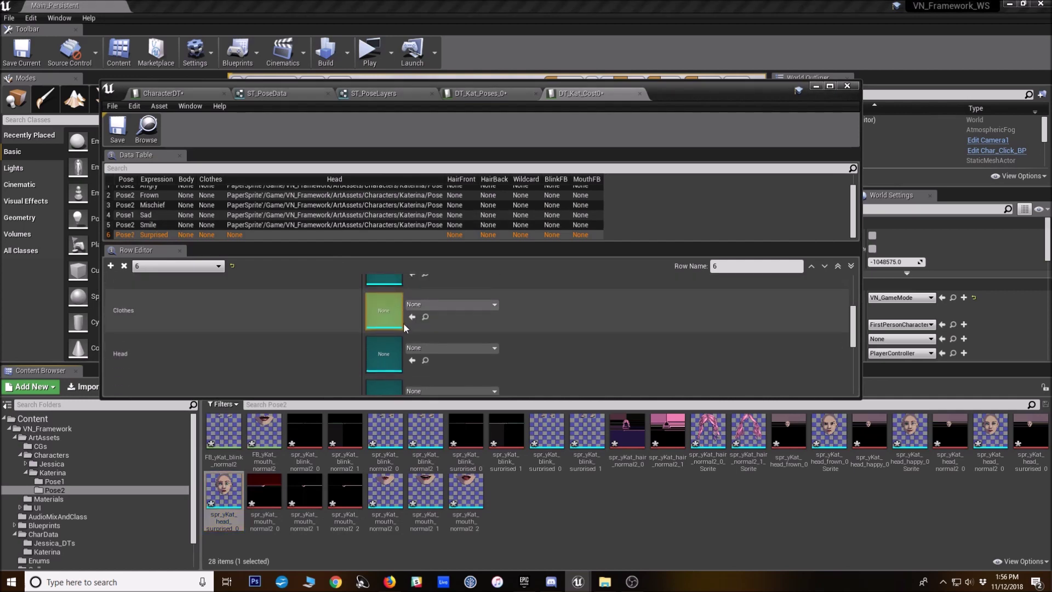
pyautogui.moveTo(400, 326); pyautogui.dragTo(401, 328)
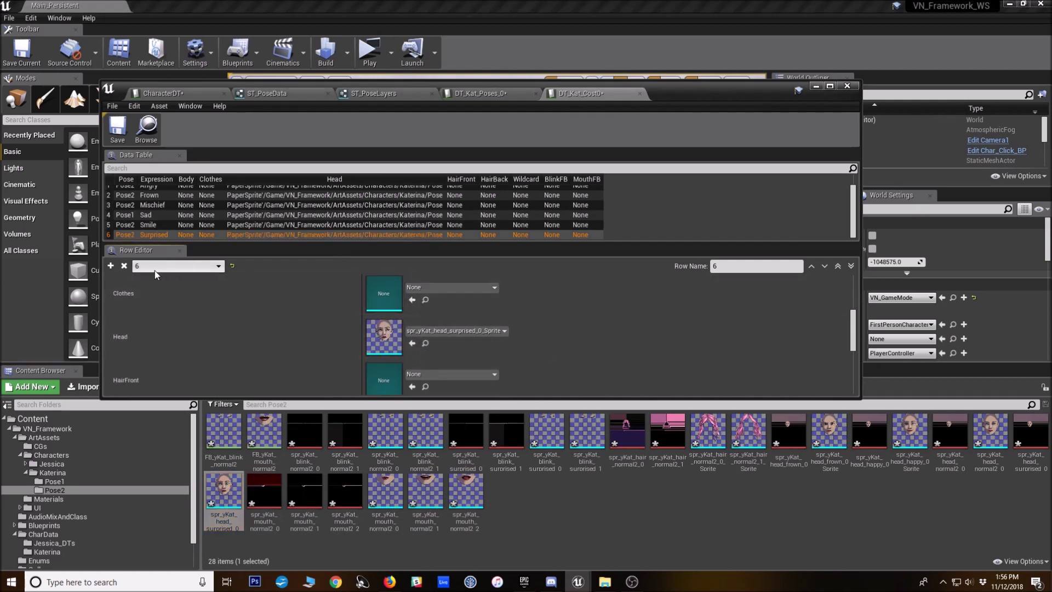
pyautogui.click(385, 433)
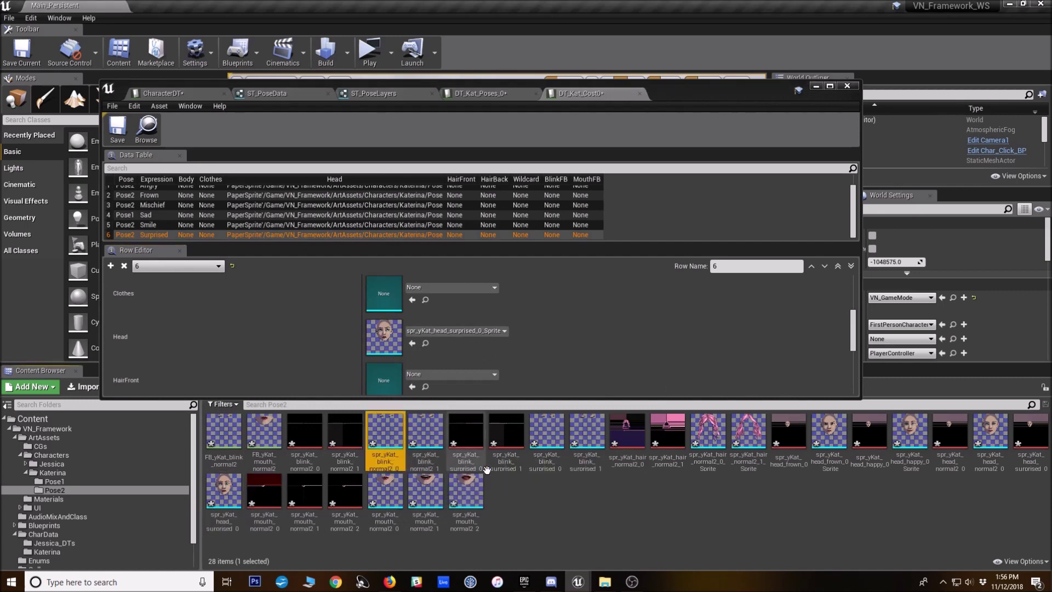
# Create a 7 fps FB_yKat_blink_surprised flipbook from the two surprised blink sprites
pyautogui.click(548, 433)
pyautogui.keyDown('ctrl'); pyautogui.click(586, 438); pyautogui.keyUp('ctrl')
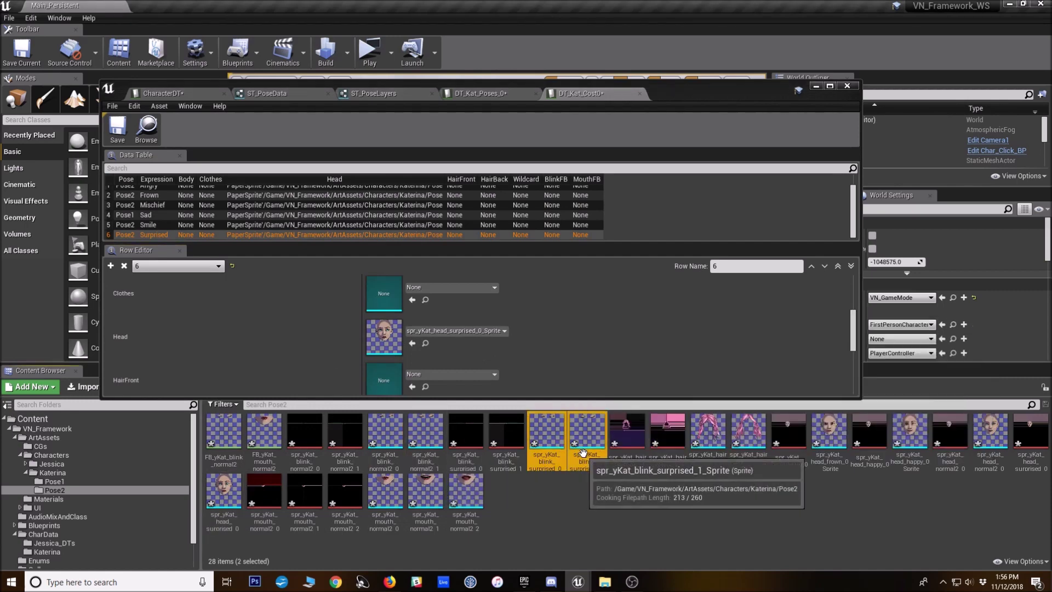
pyautogui.rightClick(586, 438)
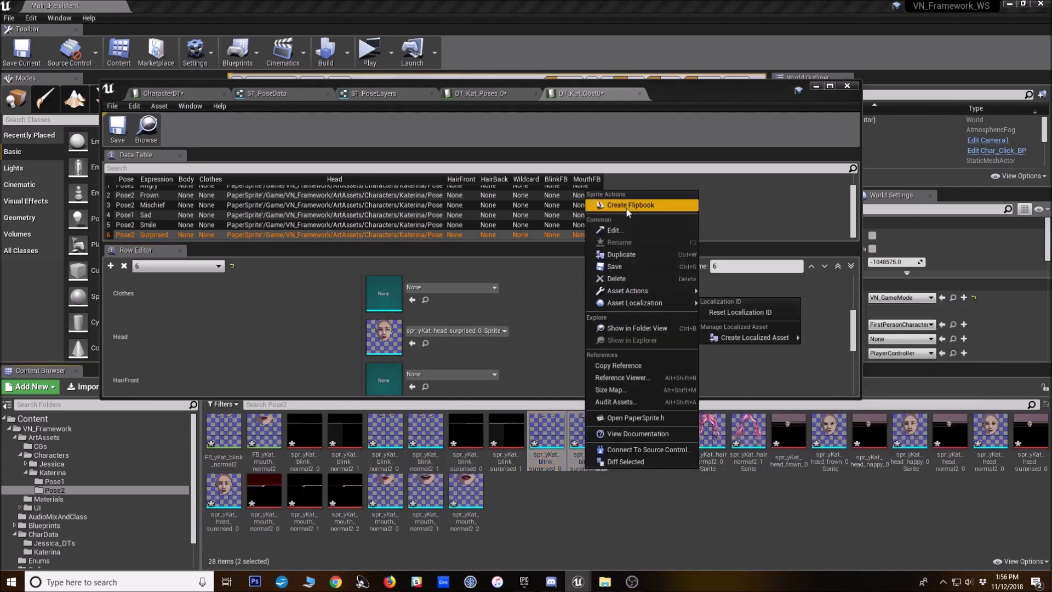
pyautogui.click(635, 207)
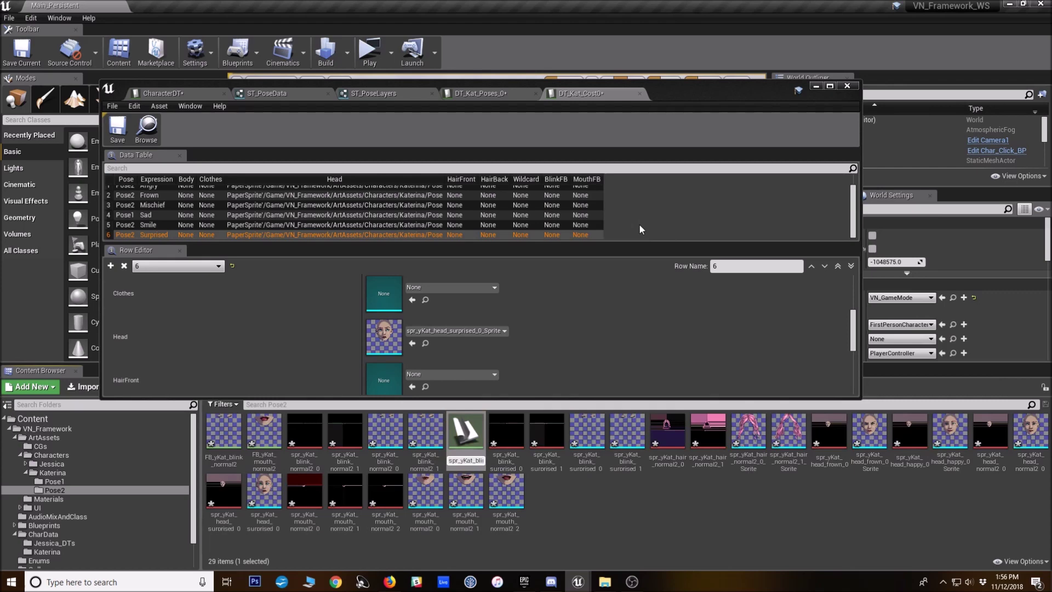
pyautogui.press('Return')
pyautogui.doubleClick(264, 438)
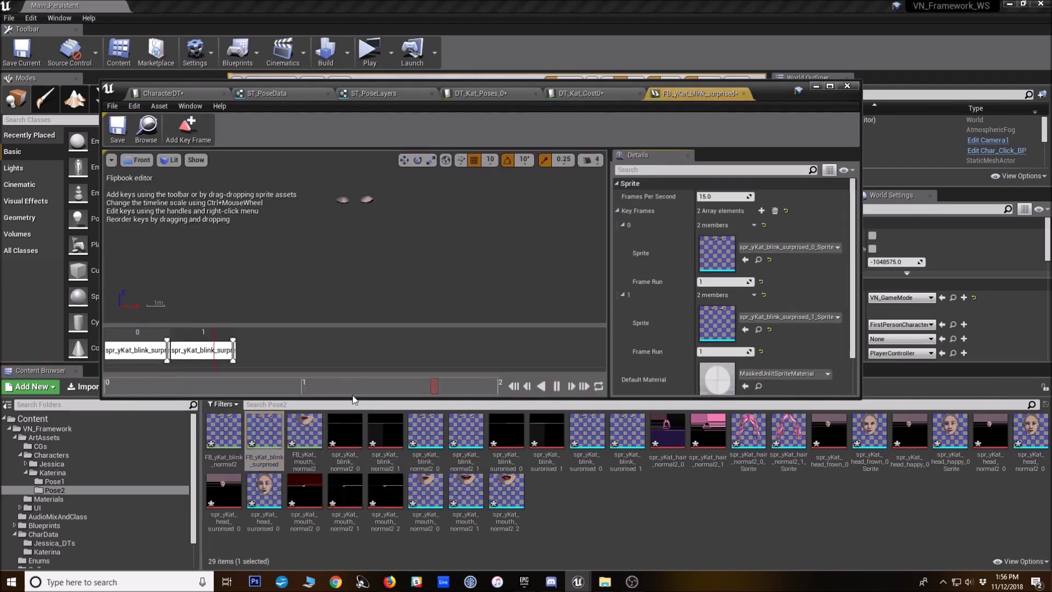
pyautogui.write('7')
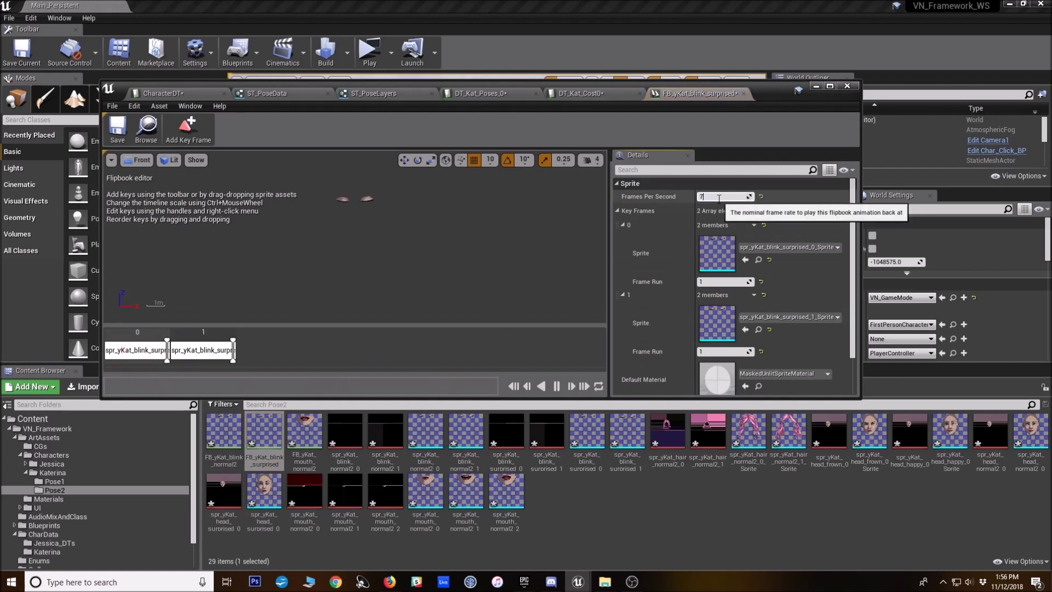
pyautogui.click(744, 93)
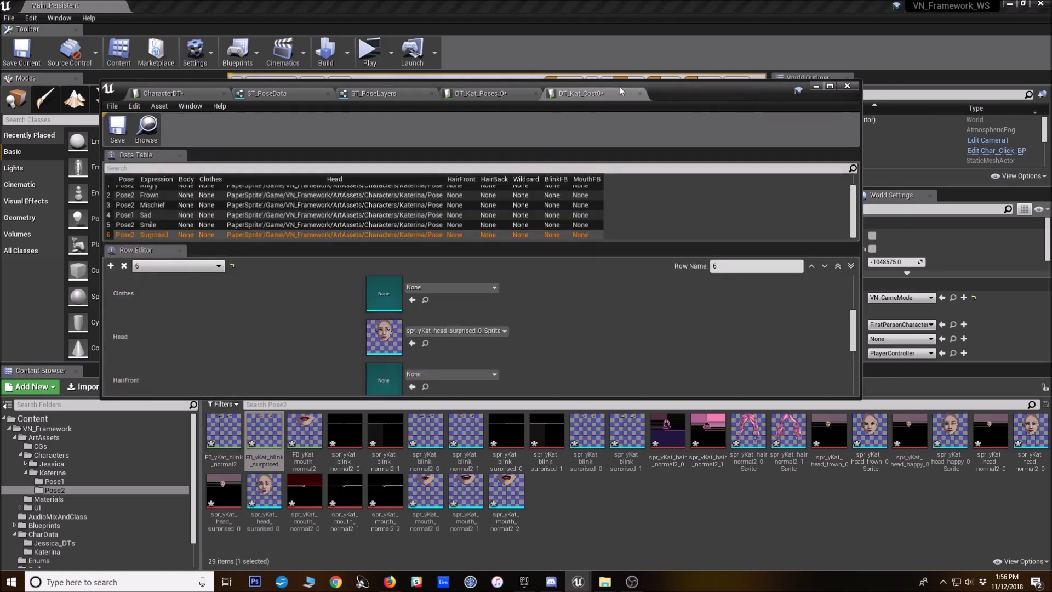
# Set row 6's BlinkFB to FB_yKat_blink_surprised and add a new row
pyautogui.scroll(-5, 428, 366)
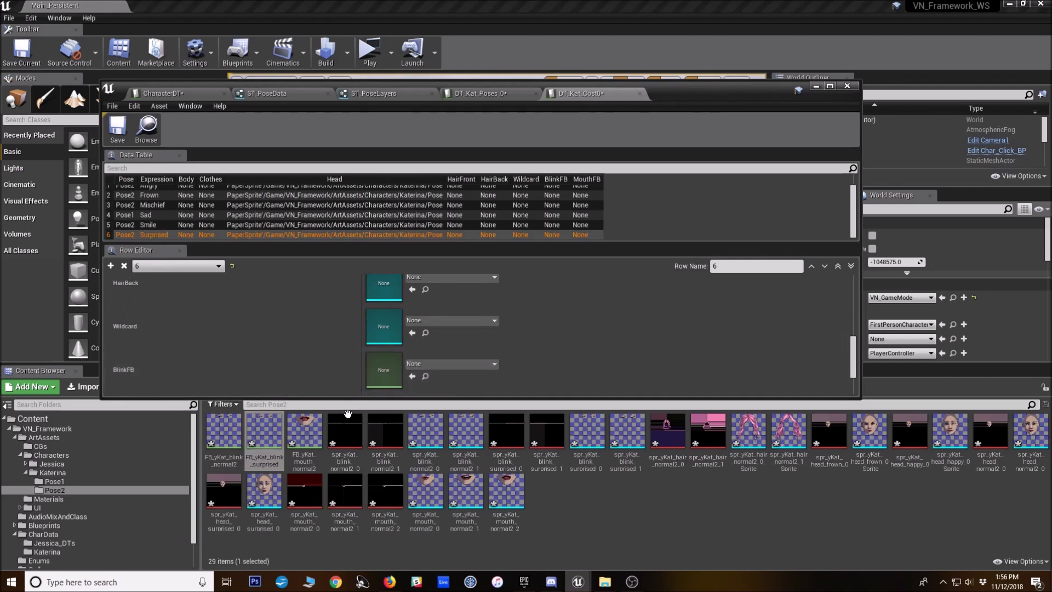
pyautogui.click(412, 341)
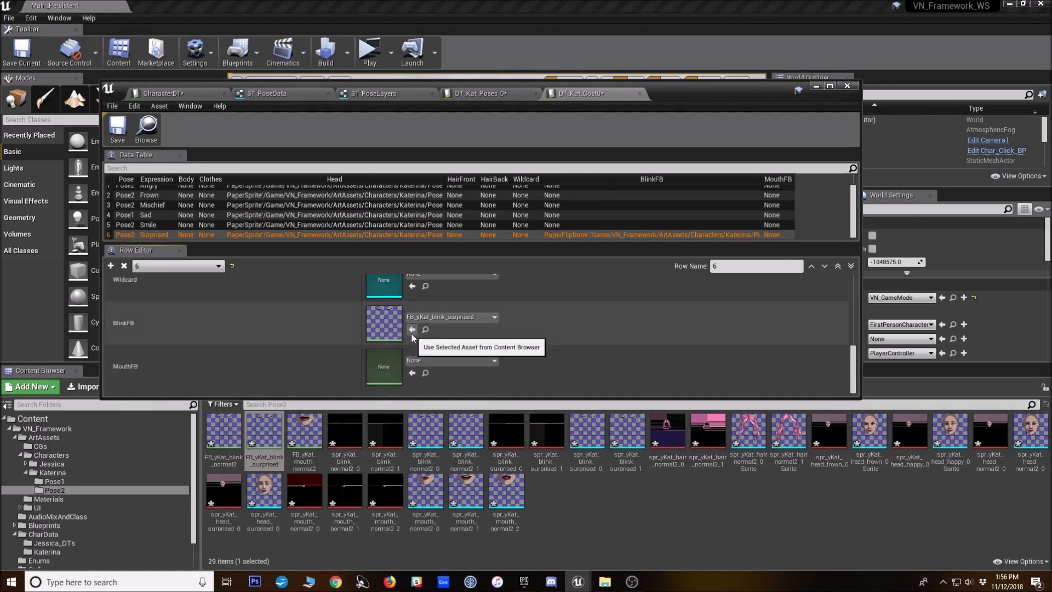
pyautogui.click(110, 266)
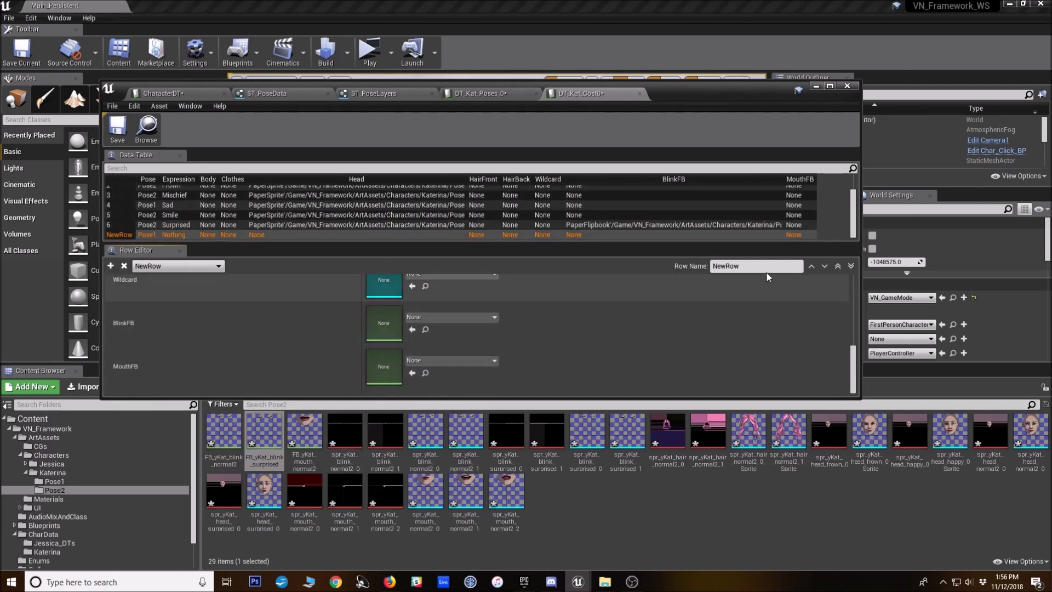
# Name the new row 7, set it to Uncertain, and assign the Pose1 uncertain head sprite
pyautogui.write('7')
pyautogui.press('Return')
pyautogui.scroll(5, 407, 329)
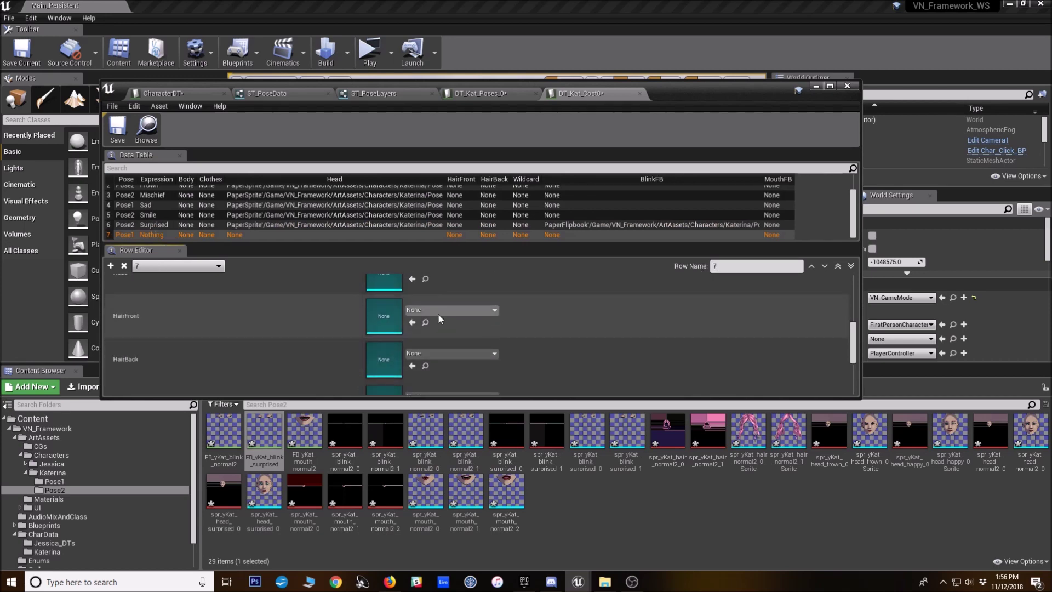
pyautogui.click(406, 308)
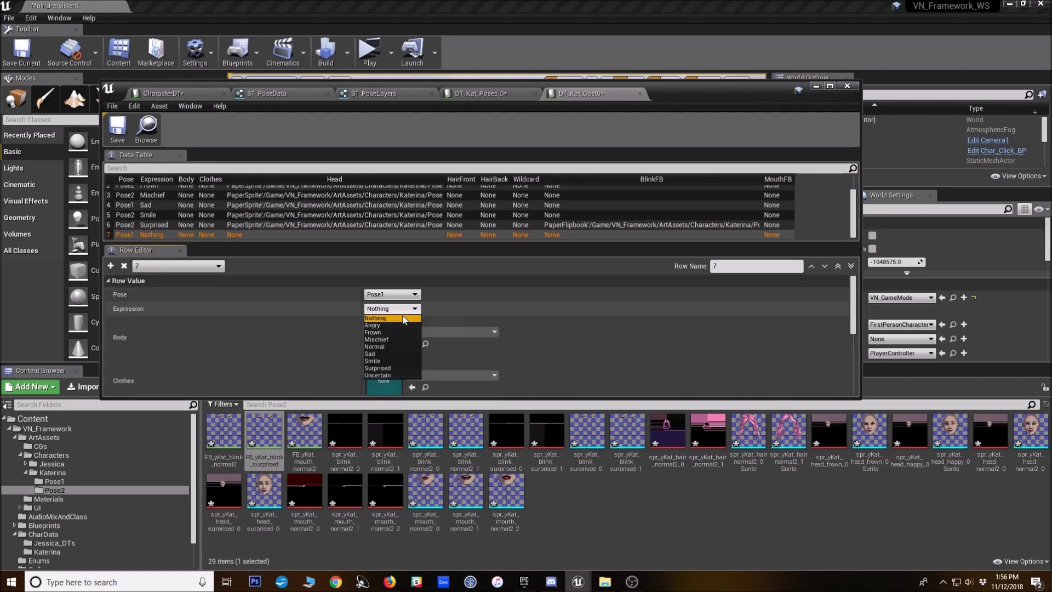
pyautogui.click(387, 373)
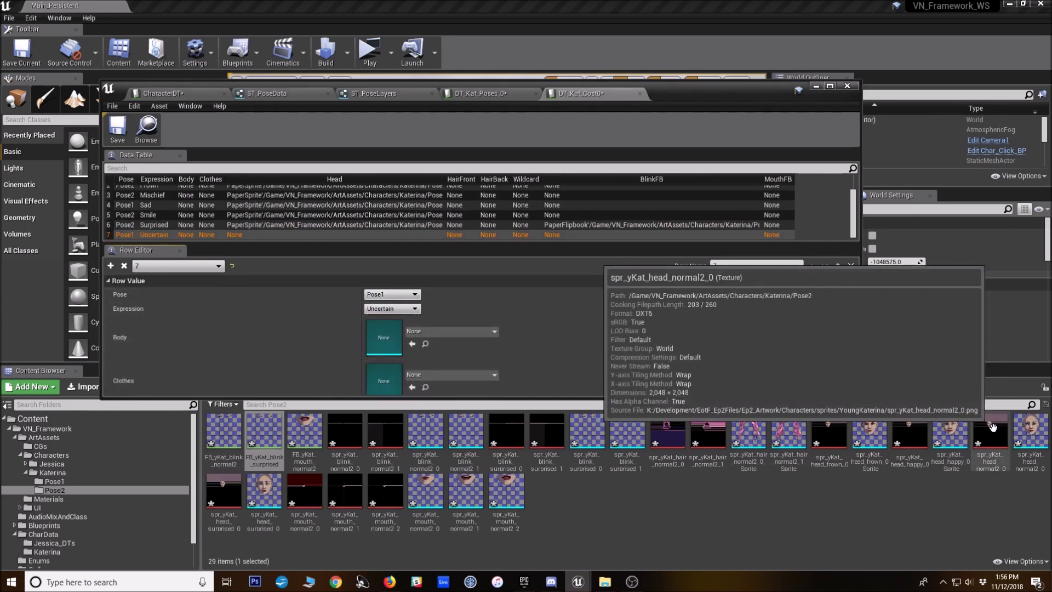
pyautogui.click(54, 481)
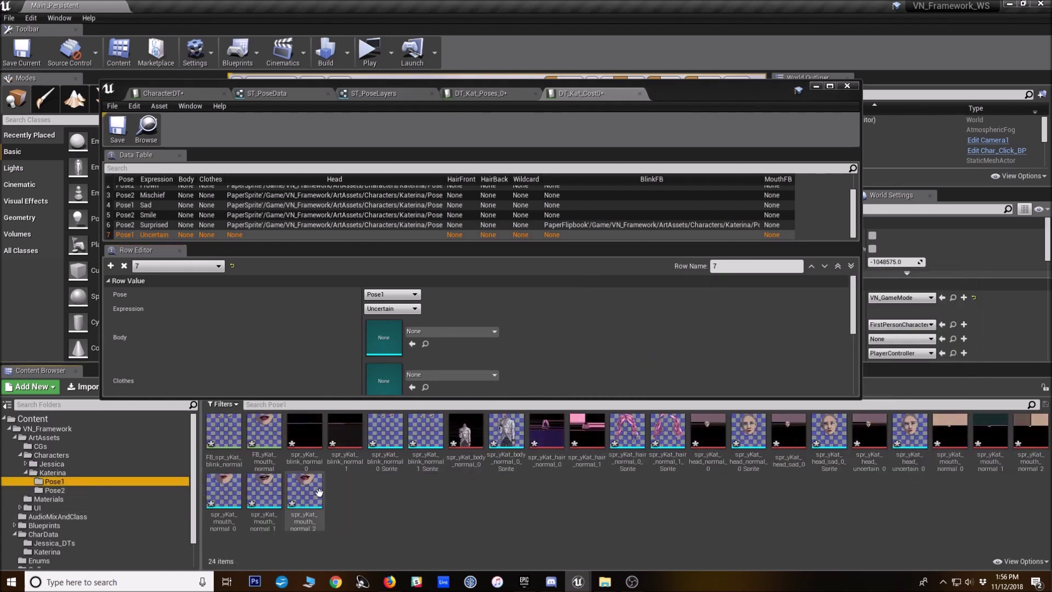
pyautogui.click(910, 449)
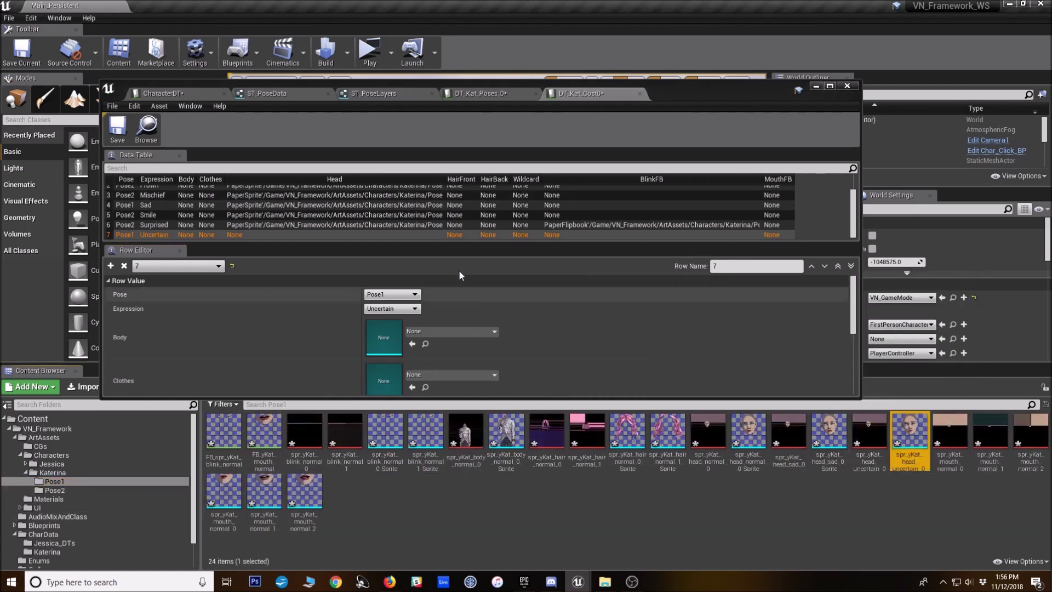
pyautogui.scroll(-2, 538, 350)
pyautogui.scroll(1, 462, 320)
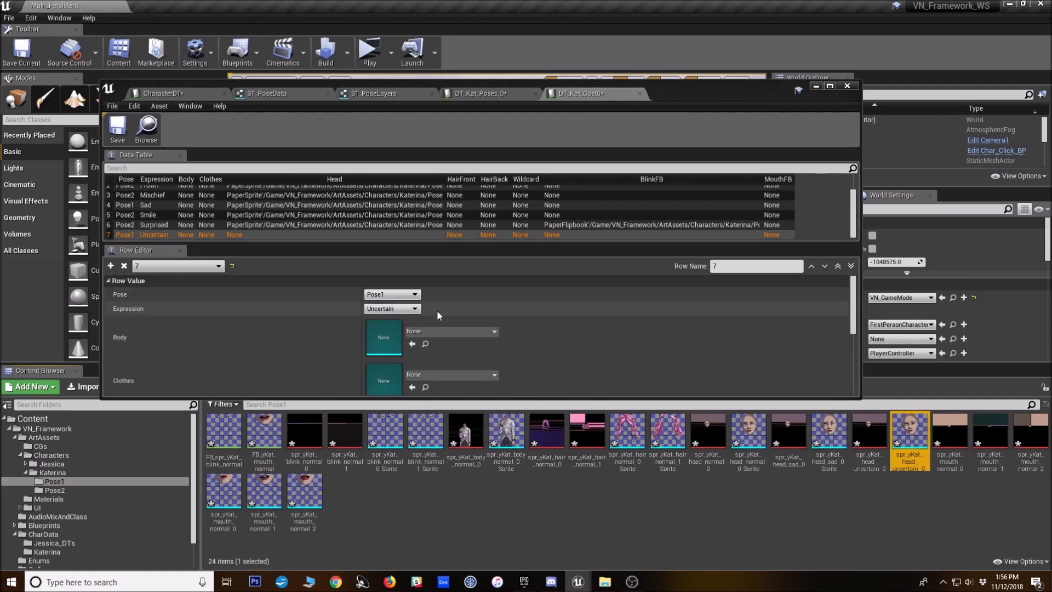
pyautogui.scroll(-2, 448, 326)
pyautogui.click(412, 359)
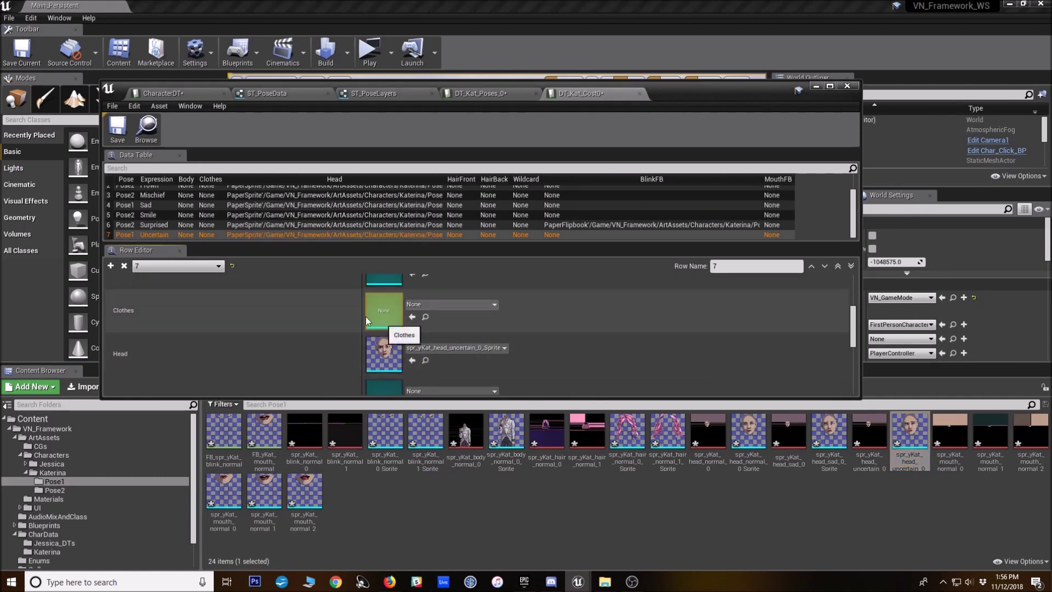
# Save all modified assets and close the DT_Kat_Cost0 table
pyautogui.click(7, 18)
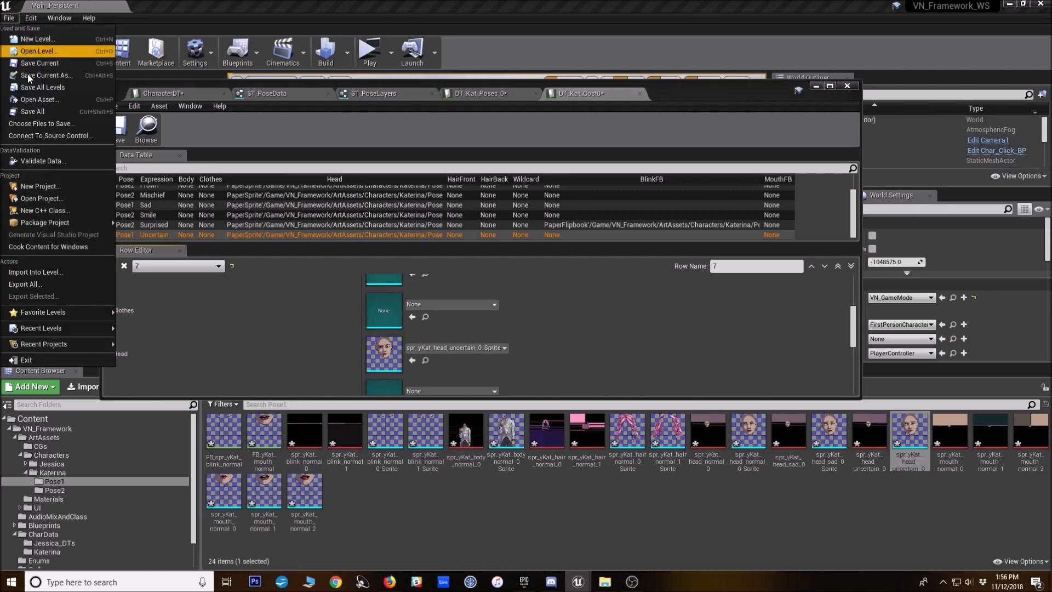
pyautogui.click(38, 115)
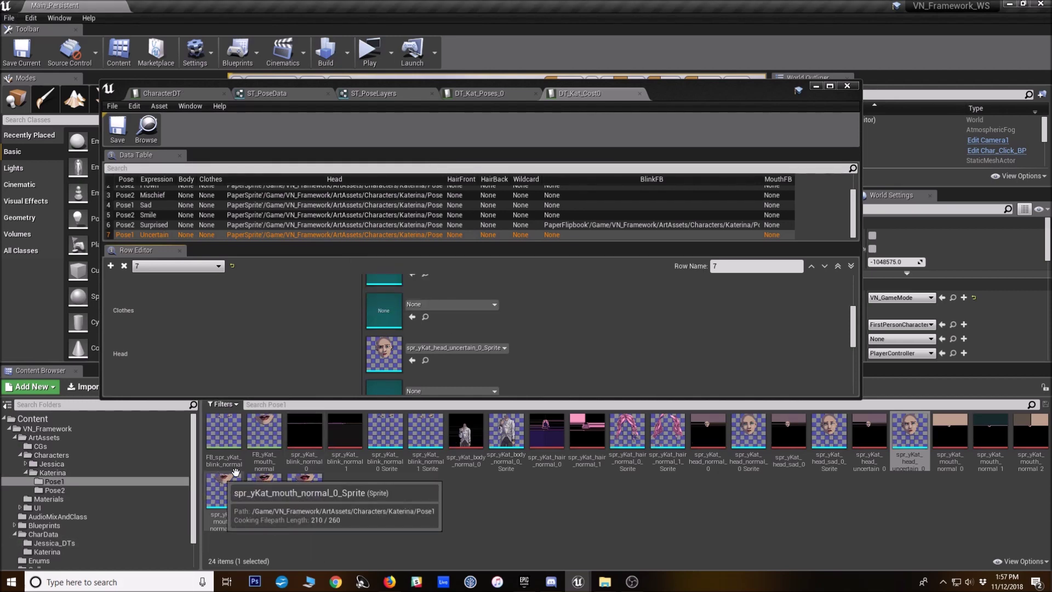
pyautogui.click(639, 93)
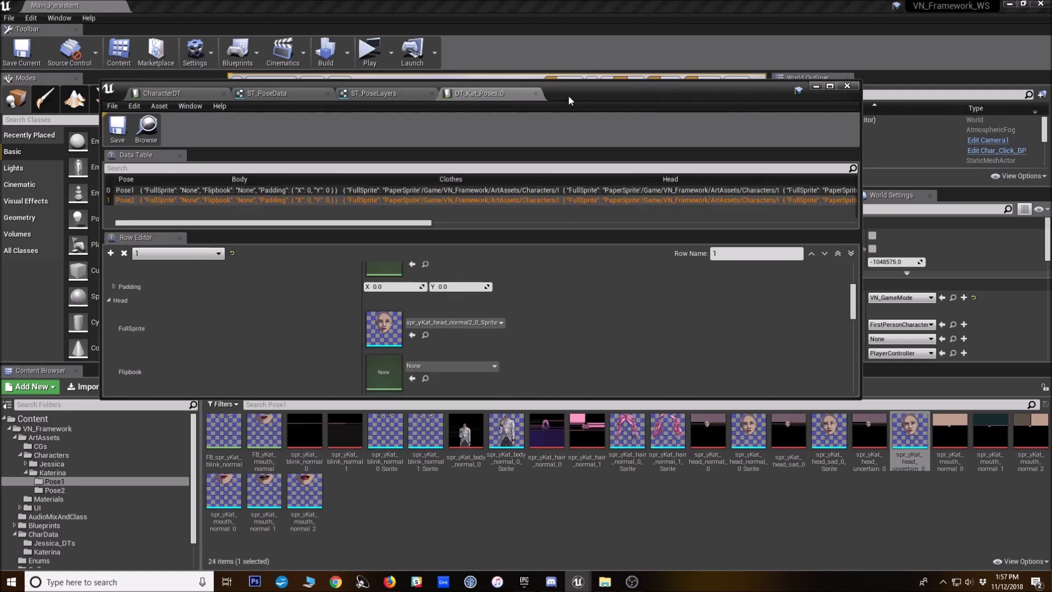
# Return to the CharacterDT table and select DT_Kat_Poses_0 in CharData's Katerina folder
pyautogui.click(536, 94)
pyautogui.click(181, 93)
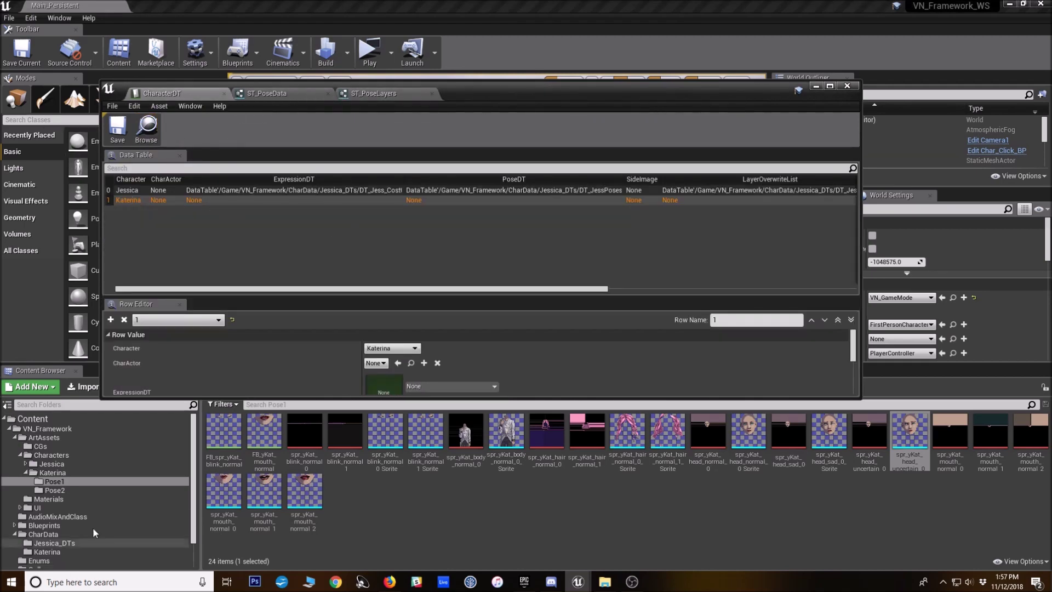
pyautogui.scroll(-2, 101, 510)
pyautogui.click(82, 503)
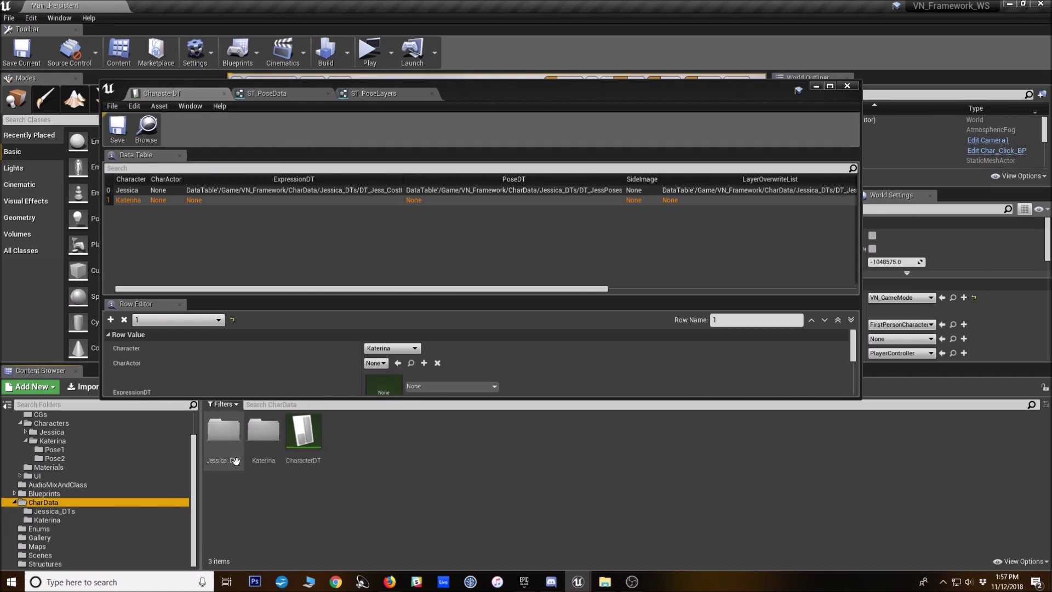
pyautogui.doubleClick(258, 453)
pyautogui.click(221, 457)
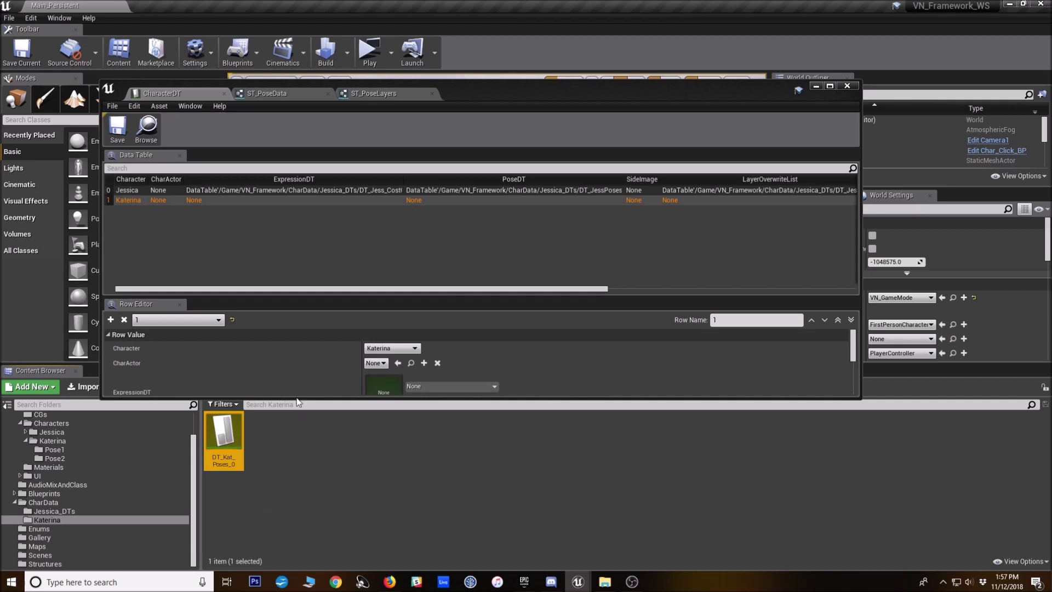
# Resize the Row Editor and set Katerina's PoseDT to DT_Kat_Poses_0
pyautogui.moveTo(300, 399); pyautogui.dragTo(313, 343)
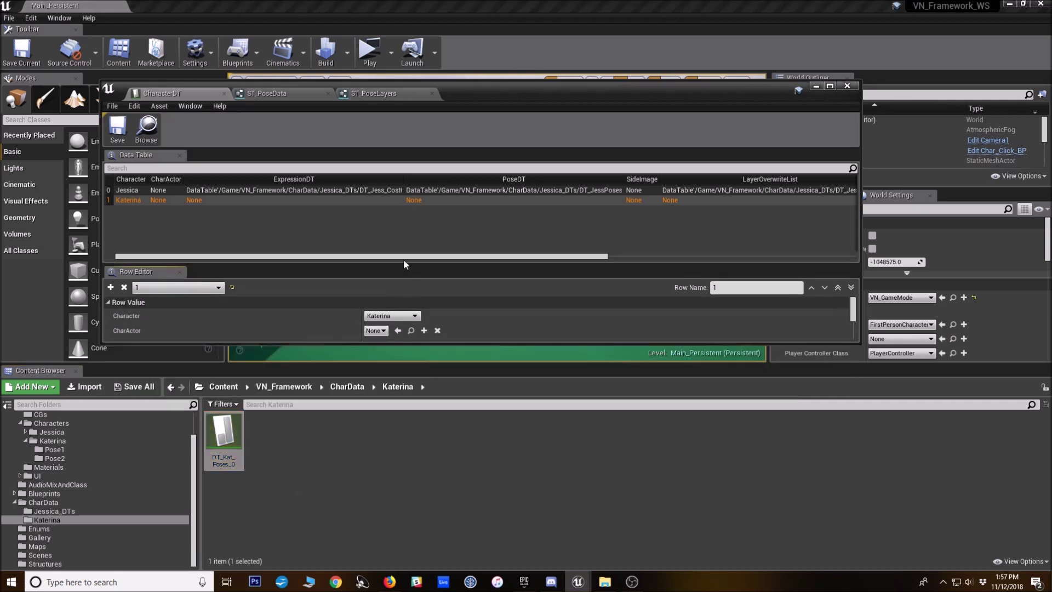
pyautogui.scroll(-1, 400, 319)
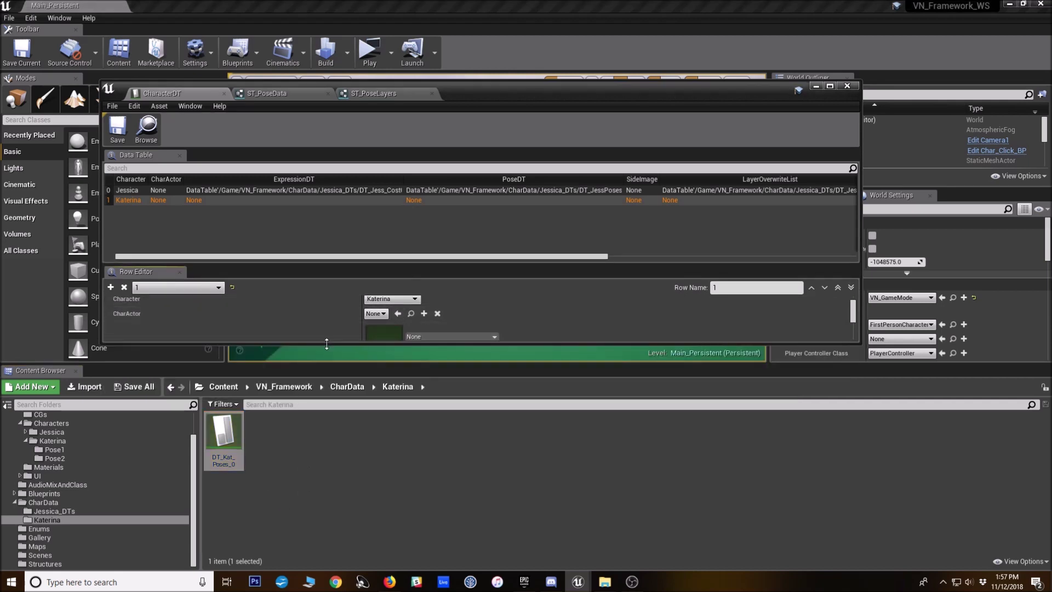
pyautogui.moveTo(326, 344); pyautogui.dragTo(329, 384)
pyautogui.scroll(-3, 548, 330)
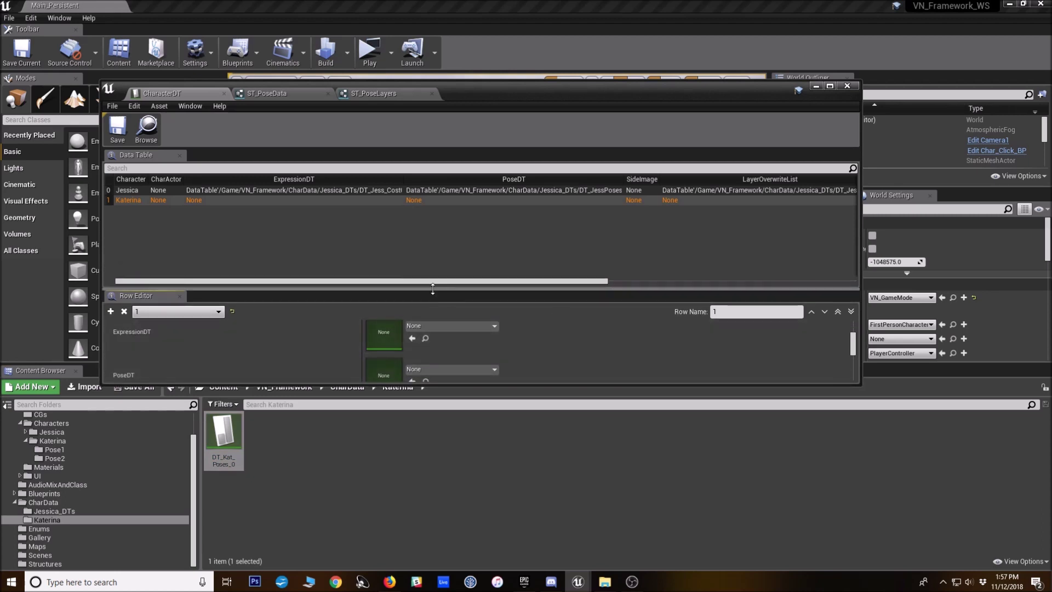
pyautogui.moveTo(433, 289); pyautogui.dragTo(436, 240)
pyautogui.scroll(-1, 427, 332)
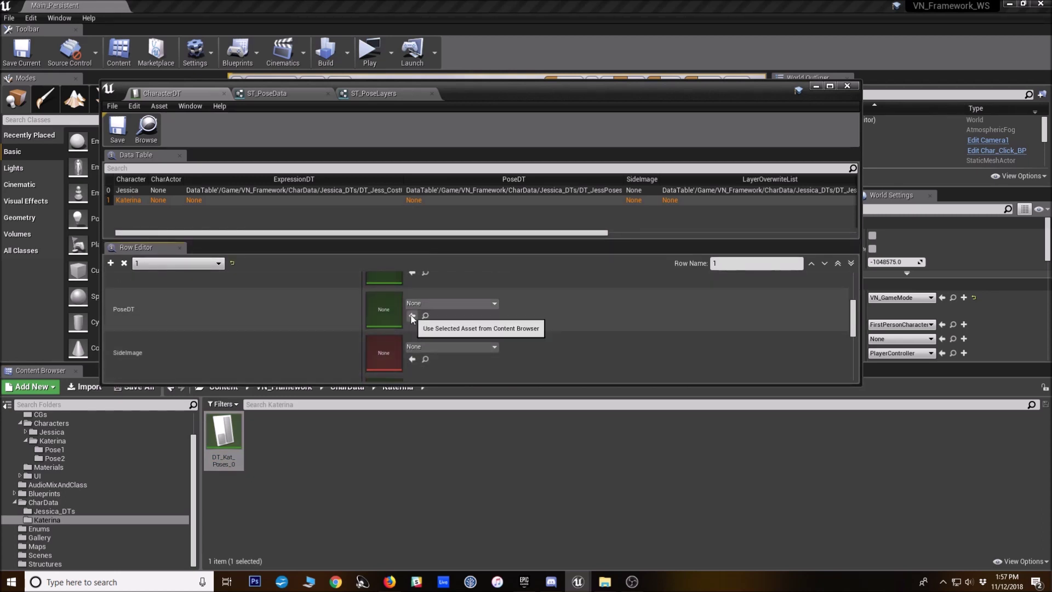
pyautogui.click(412, 316)
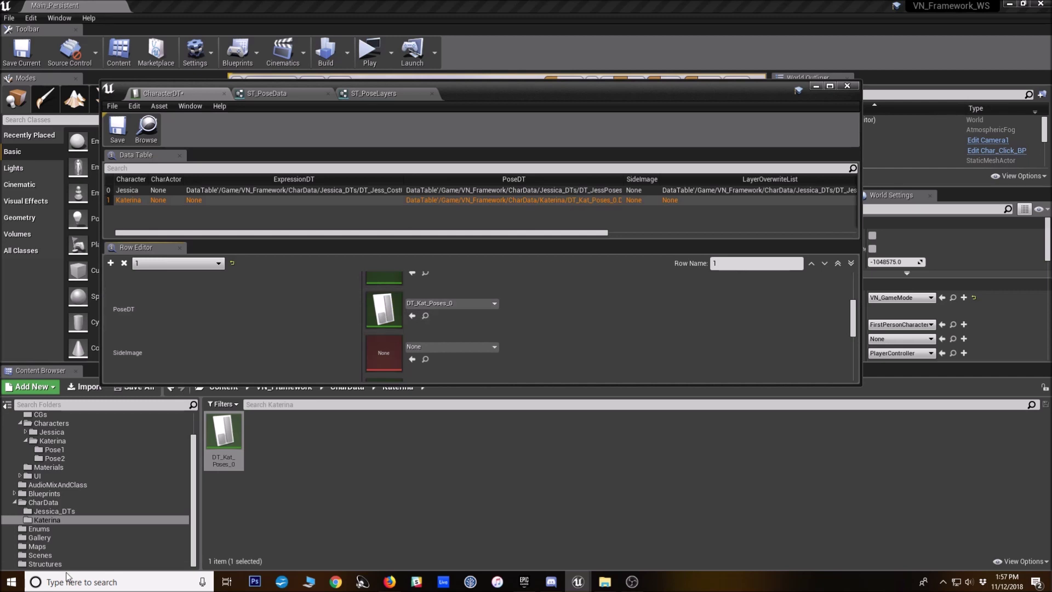
pyautogui.click(53, 502)
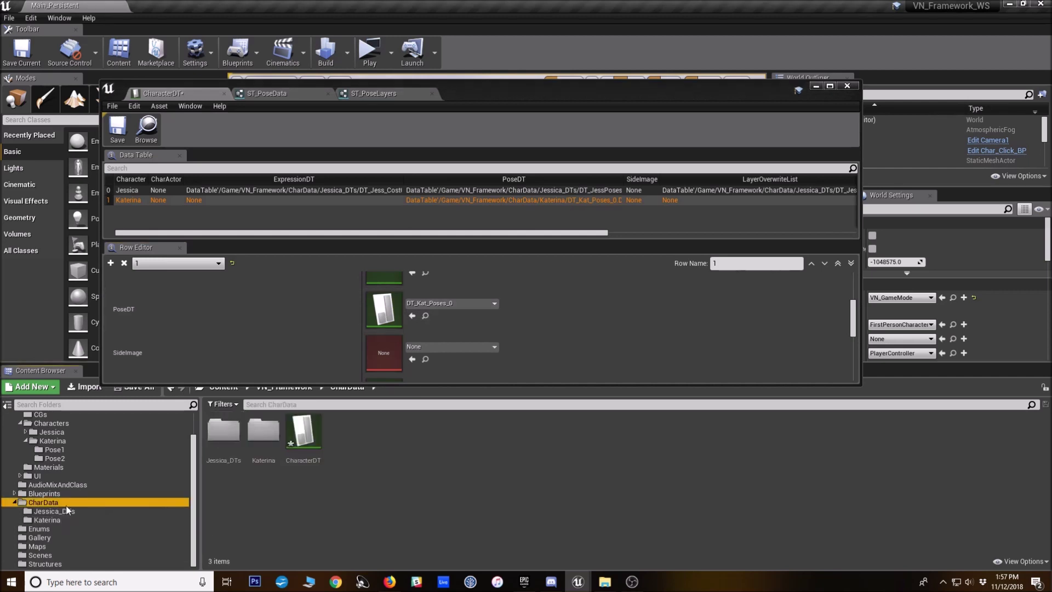
# Move DT_Kat_Cost0 from ArtAssets/Characters/Katerina into the CharData/Katerina folder
pyautogui.doubleClick(214, 457)
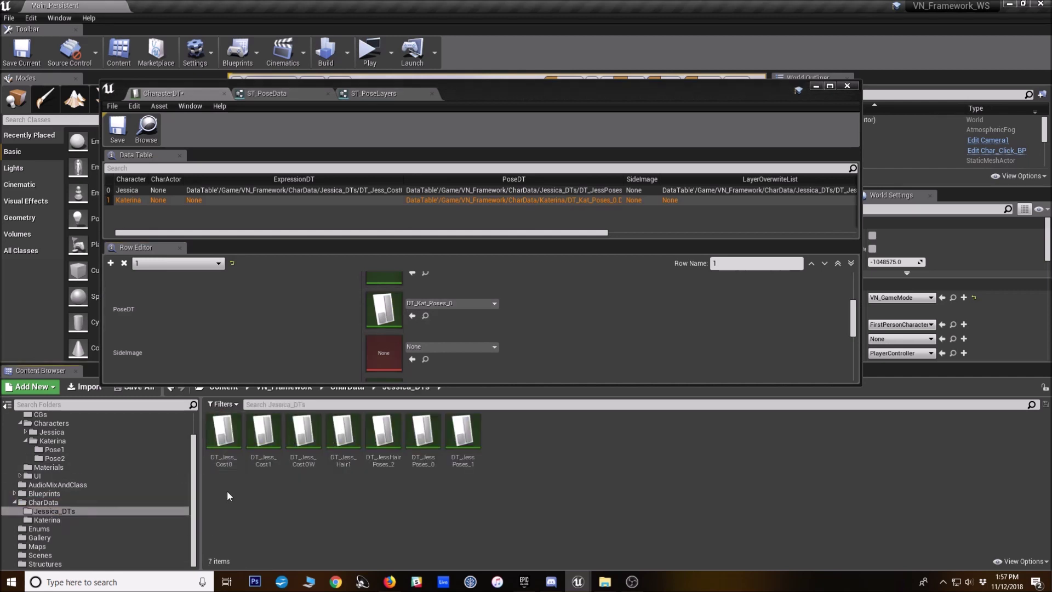
pyautogui.scroll(2, 61, 541)
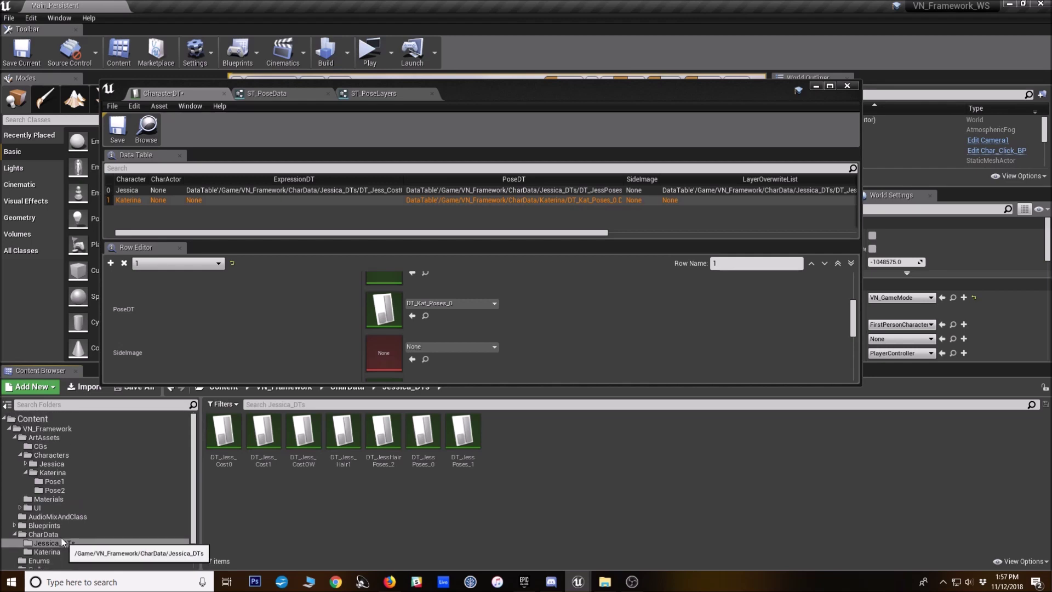
pyautogui.click(52, 472)
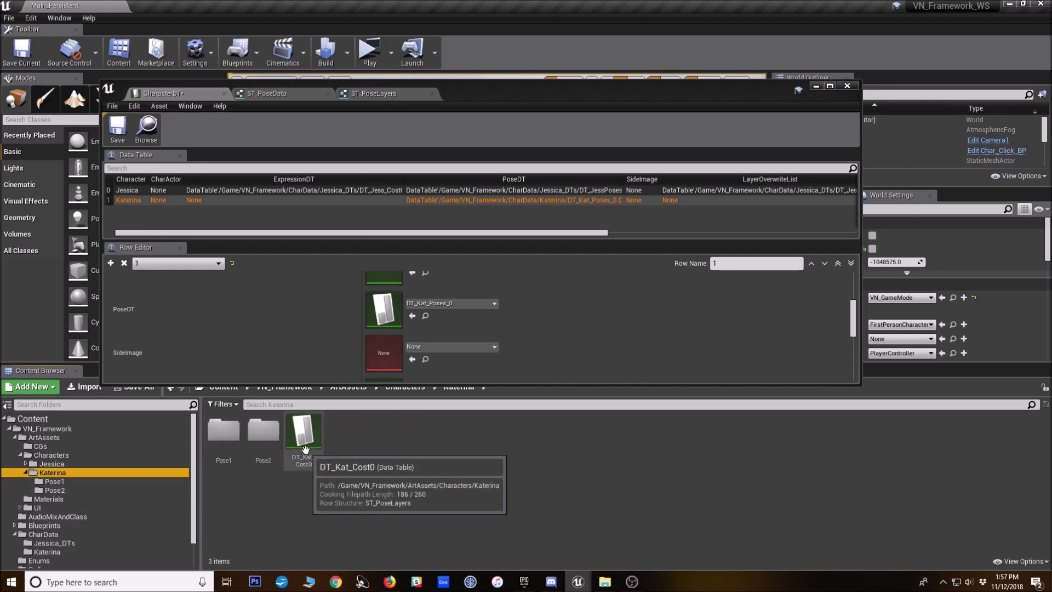
pyautogui.click(304, 436)
pyautogui.scroll(-2, 98, 511)
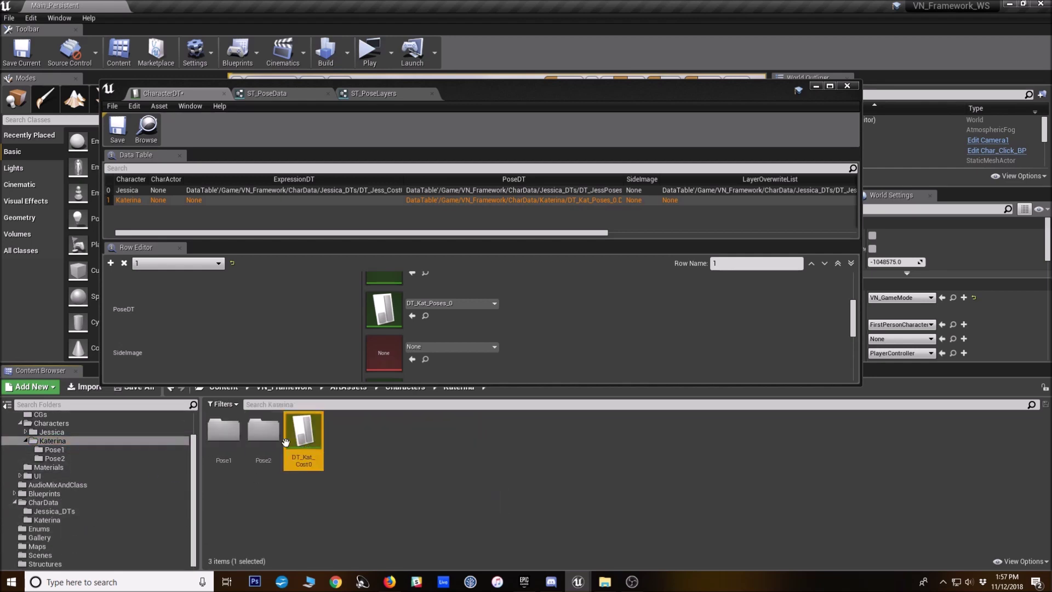
pyautogui.moveTo(288, 465); pyautogui.dragTo(50, 522)
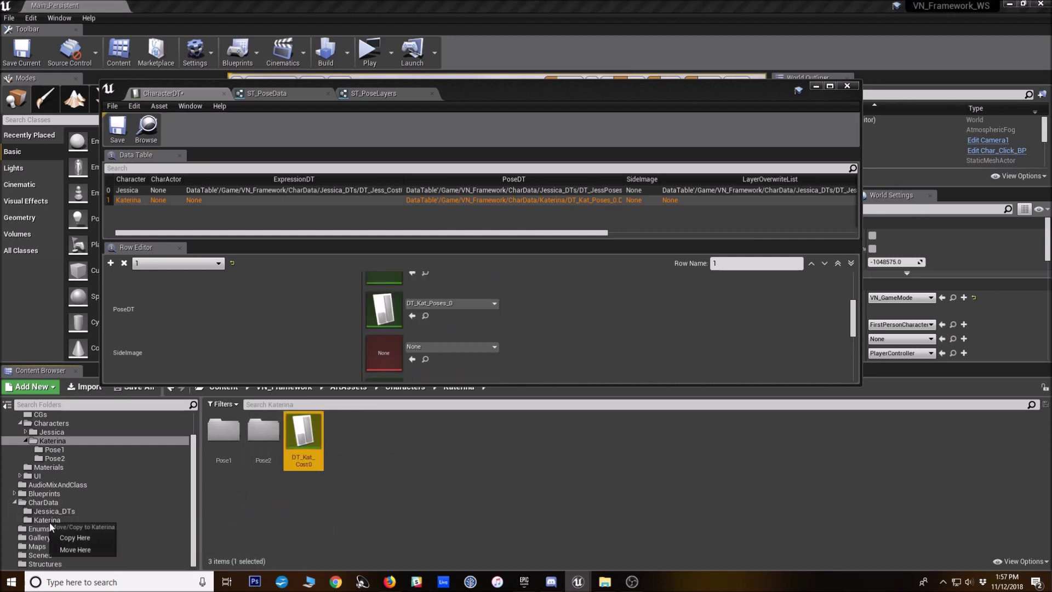
pyautogui.click(75, 550)
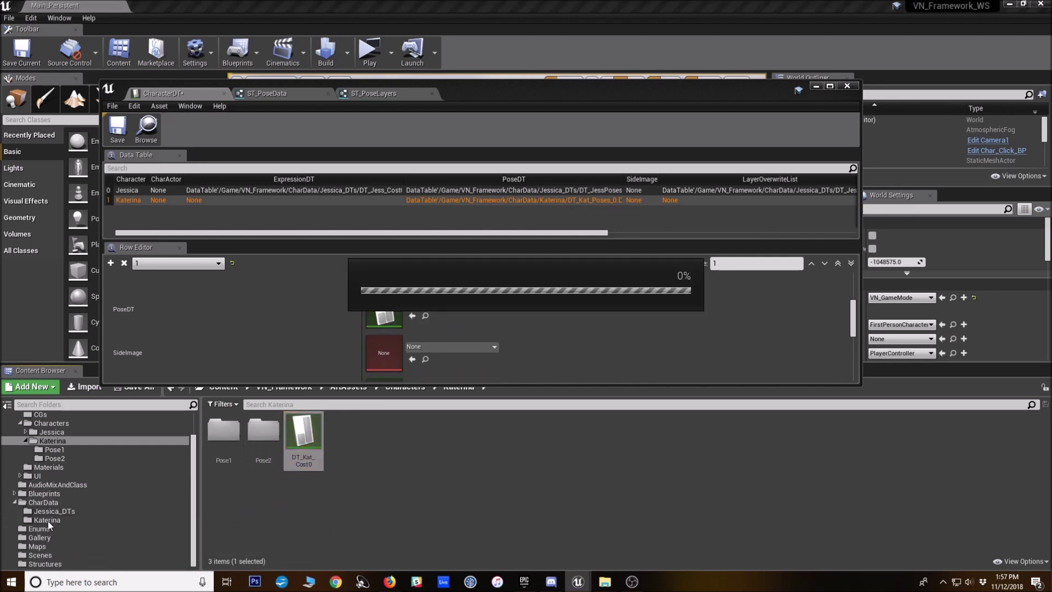
# Fix up redirectors in the Katerina folder and select DT_Kat_Cost0 in its new location
pyautogui.rightClick(49, 440)
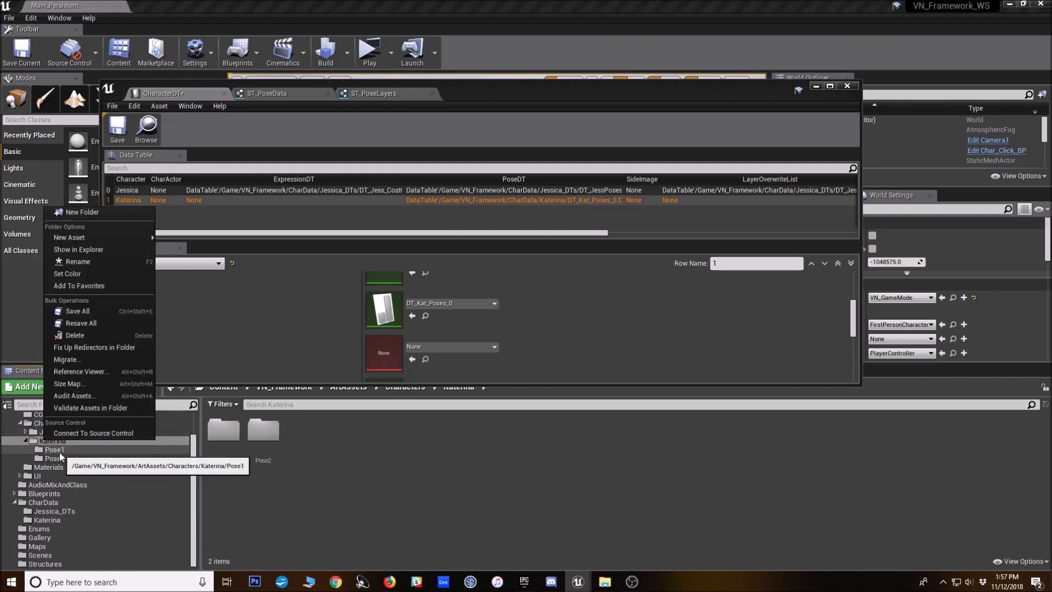
pyautogui.click(55, 347)
pyautogui.click(53, 521)
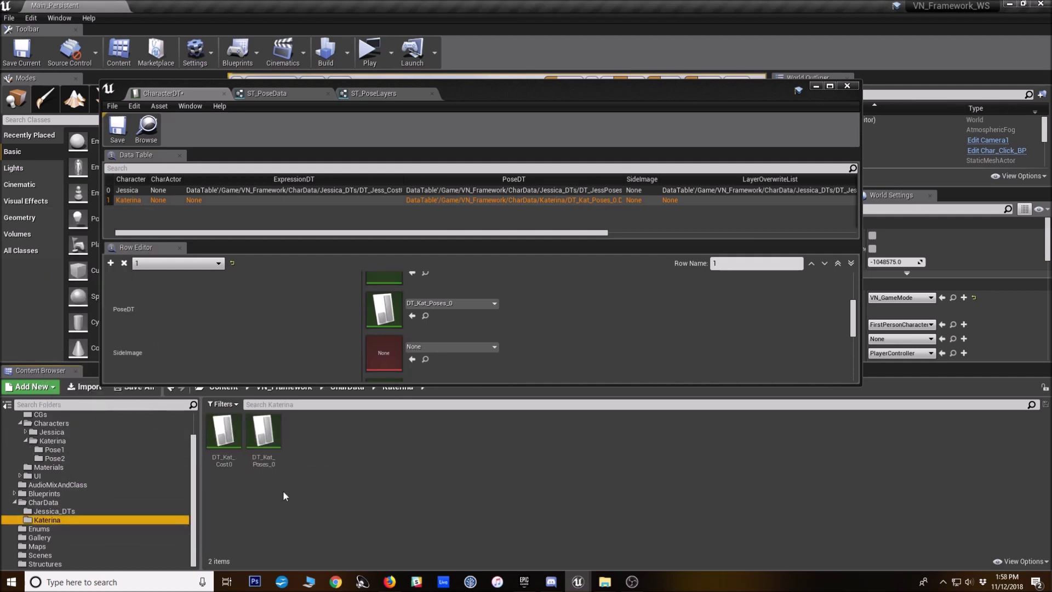
pyautogui.click(223, 436)
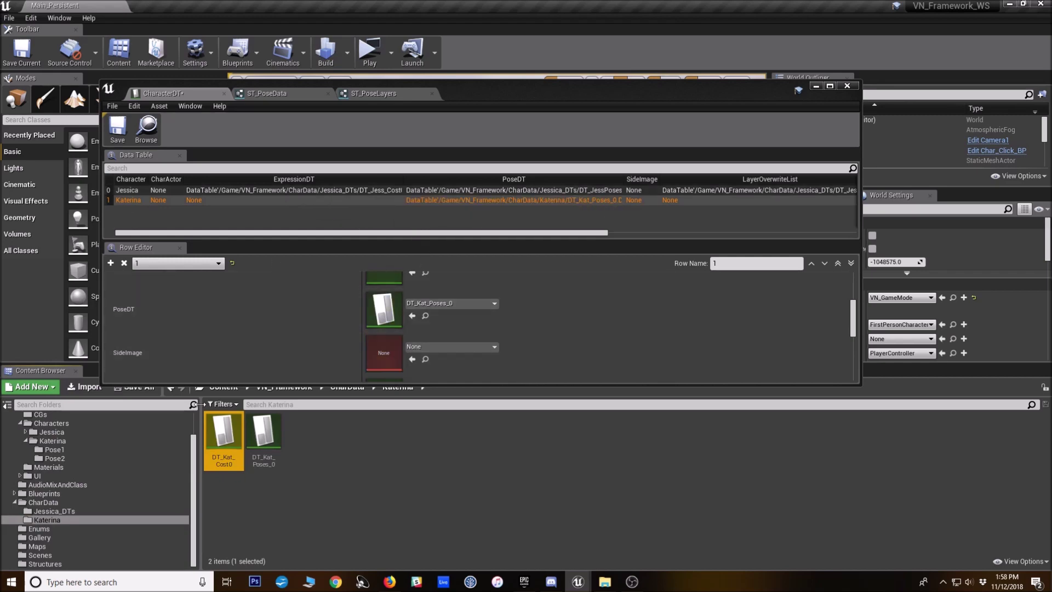
# Set Katerina's ExpressionDT to DT_Kat_Cost0 and save the CharacterDT table
pyautogui.scroll(2, 350, 335)
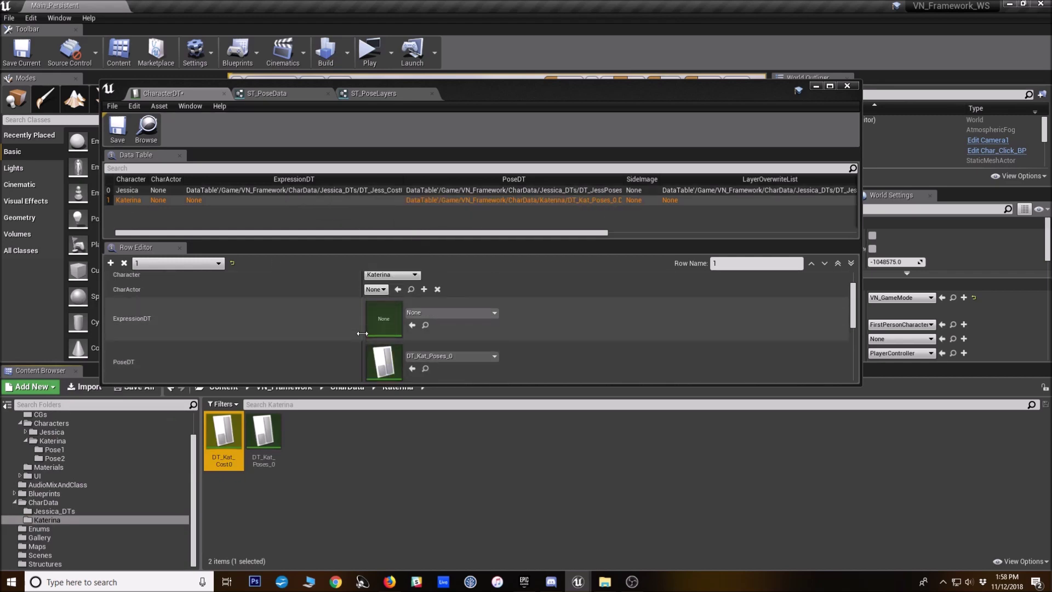
pyautogui.click(412, 325)
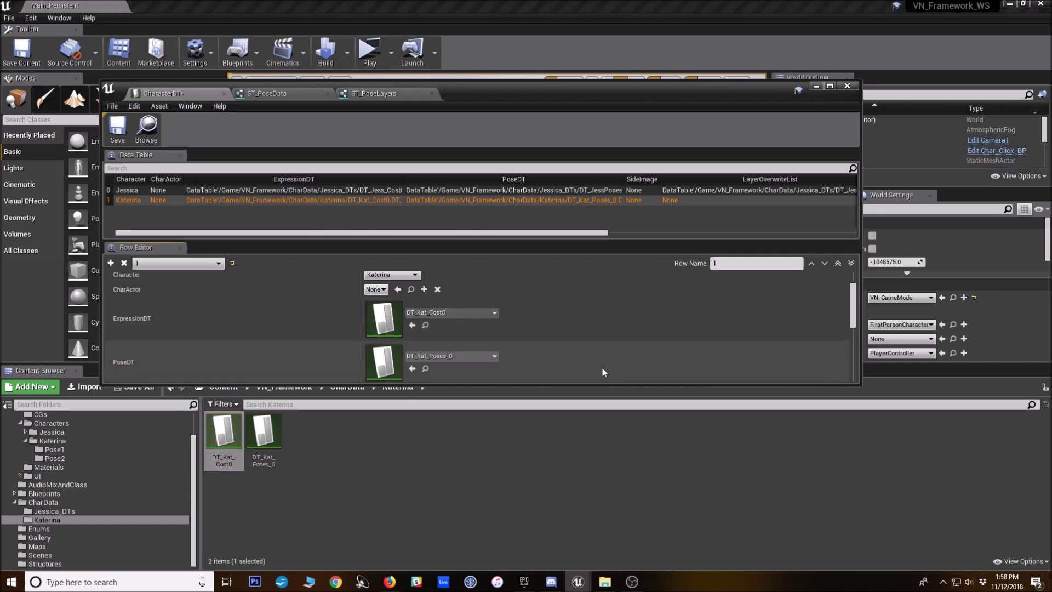
pyautogui.moveTo(492, 236)
pyautogui.mouseDown()
pyautogui.moveTo(705, 237)
pyautogui.moveTo(487, 236)
pyautogui.mouseUp()
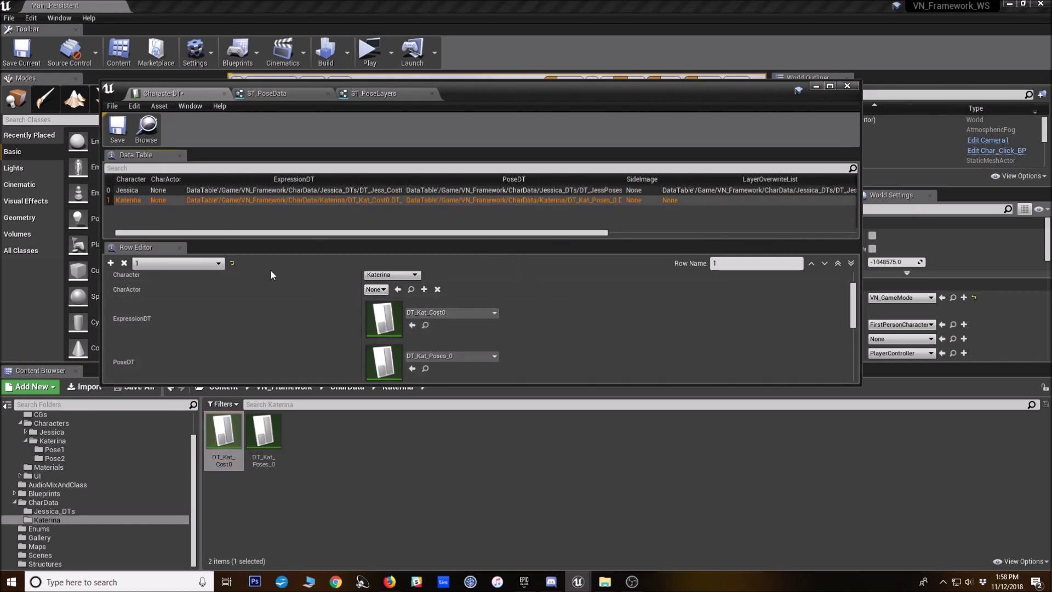
pyautogui.click(9, 18)
pyautogui.click(33, 111)
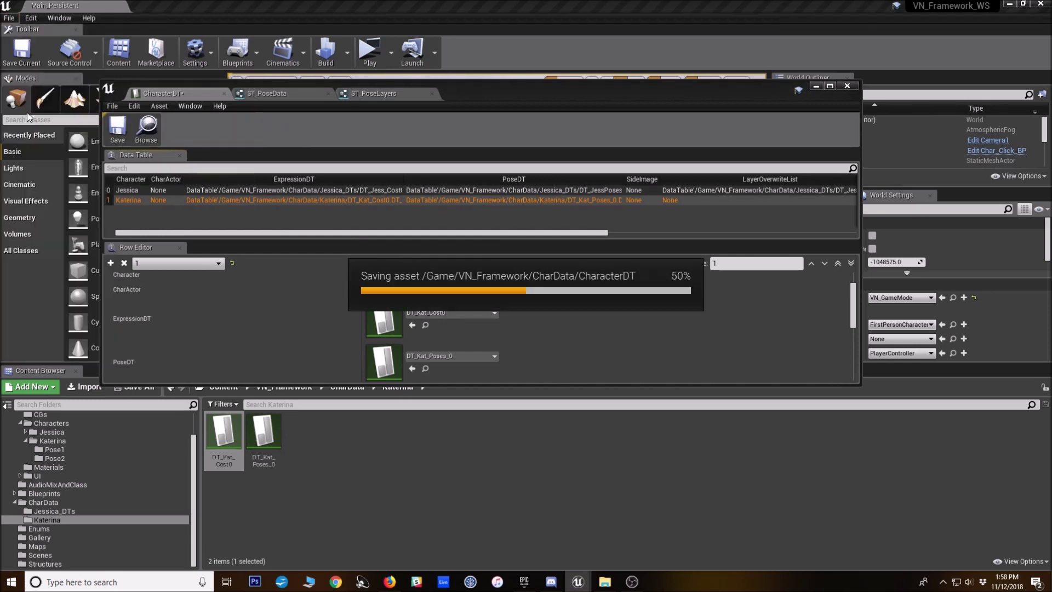
# Open the Scene1_Intro dialogue table from the Scenes folder and enlarge its editor
pyautogui.moveTo(485, 90); pyautogui.dragTo(539, 107)
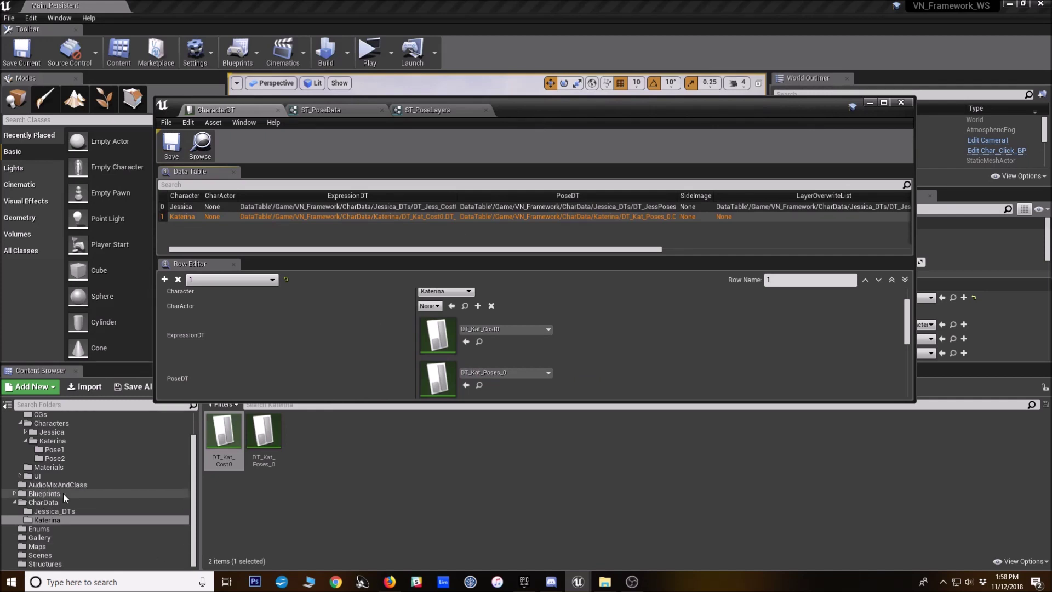
pyautogui.scroll(2, 76, 515)
pyautogui.scroll(-2, 118, 537)
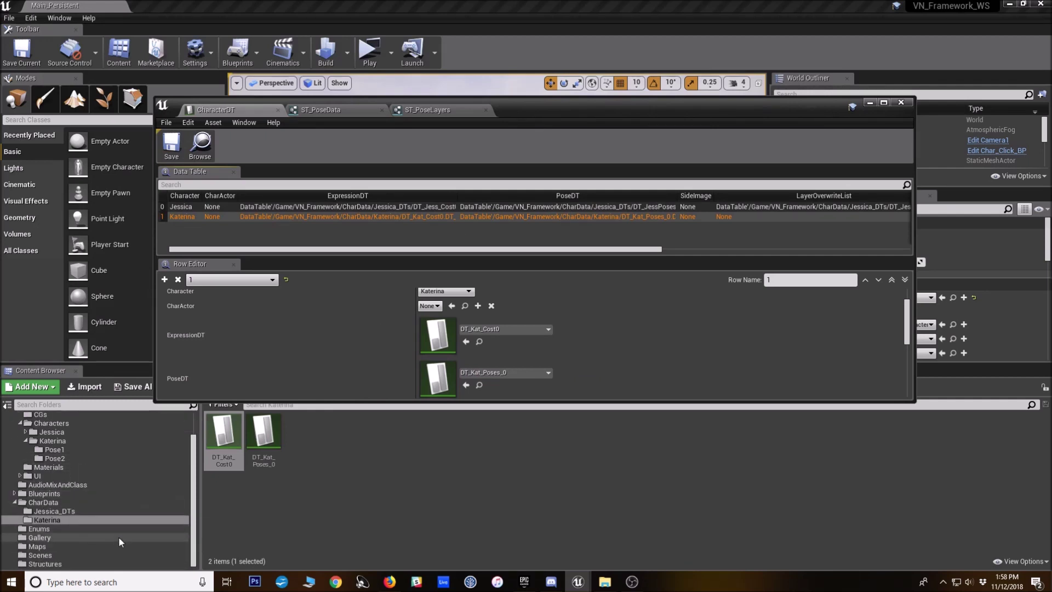
pyautogui.click(61, 555)
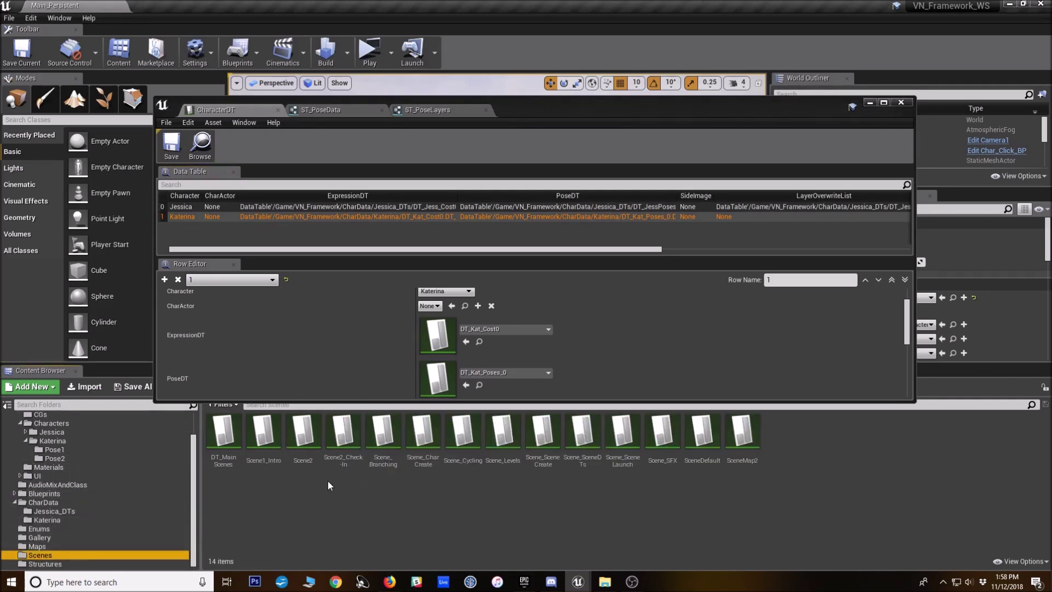
pyautogui.doubleClick(268, 452)
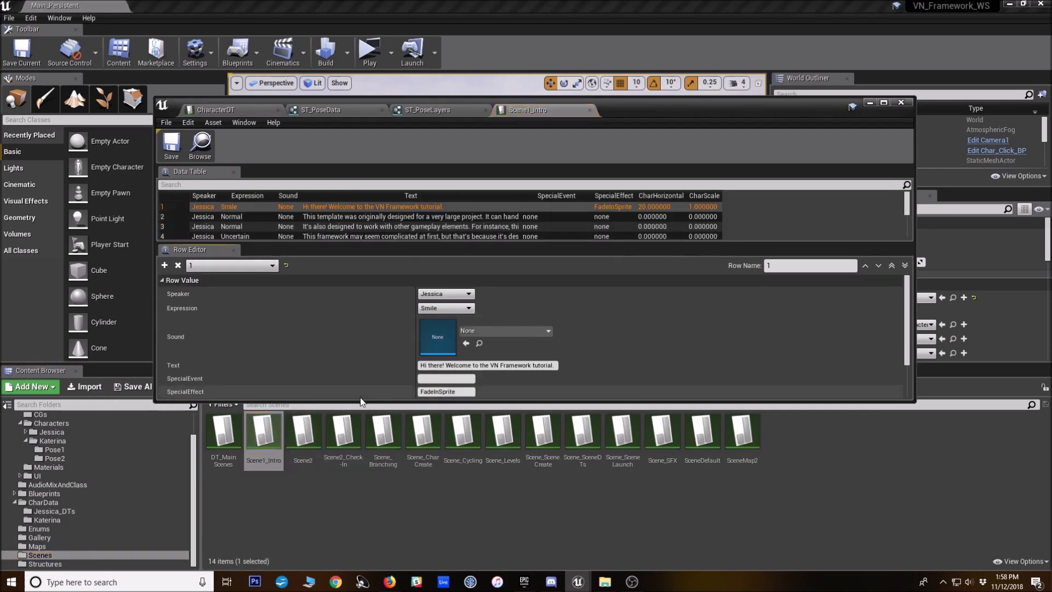
pyautogui.moveTo(364, 403); pyautogui.dragTo(364, 511)
pyautogui.moveTo(411, 266); pyautogui.dragTo(402, 369)
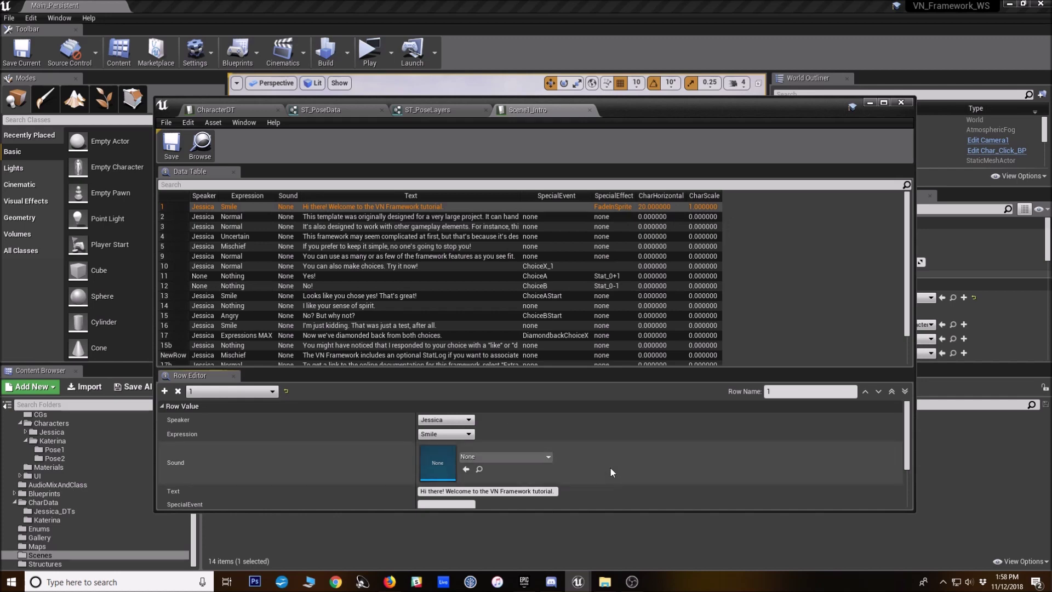
# Add a new row just below row 1 and make Katerina its speaker
pyautogui.scroll(-3, 610, 466)
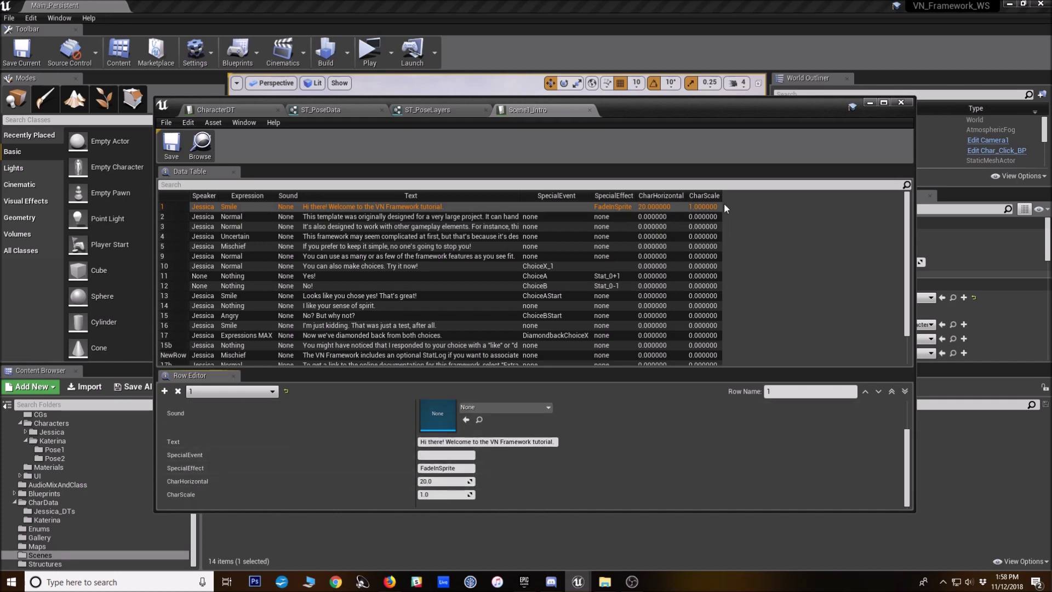
pyautogui.click(164, 391)
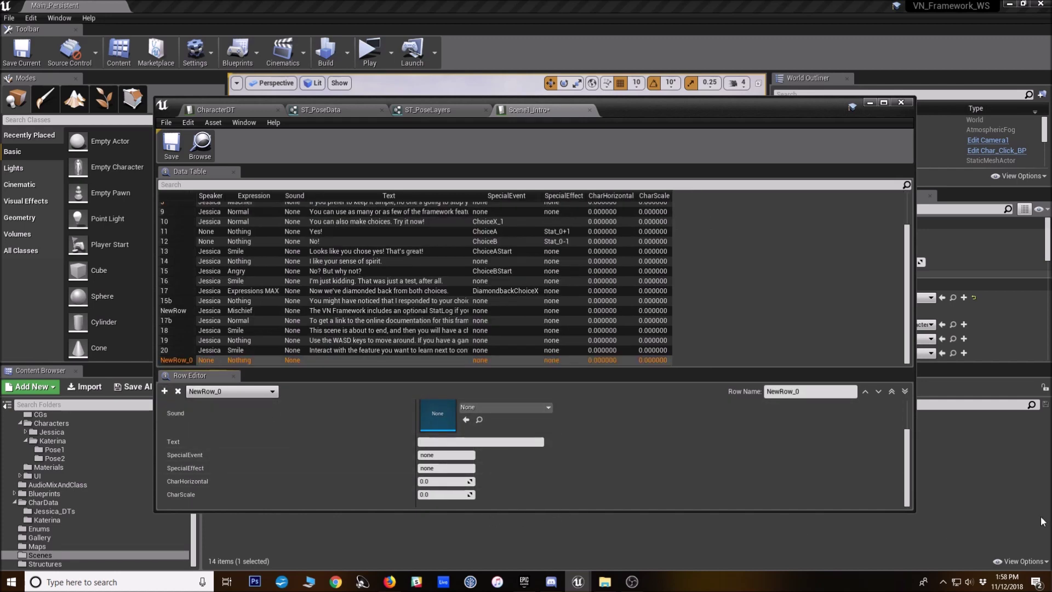
pyautogui.click(891, 391)
pyautogui.click(878, 391)
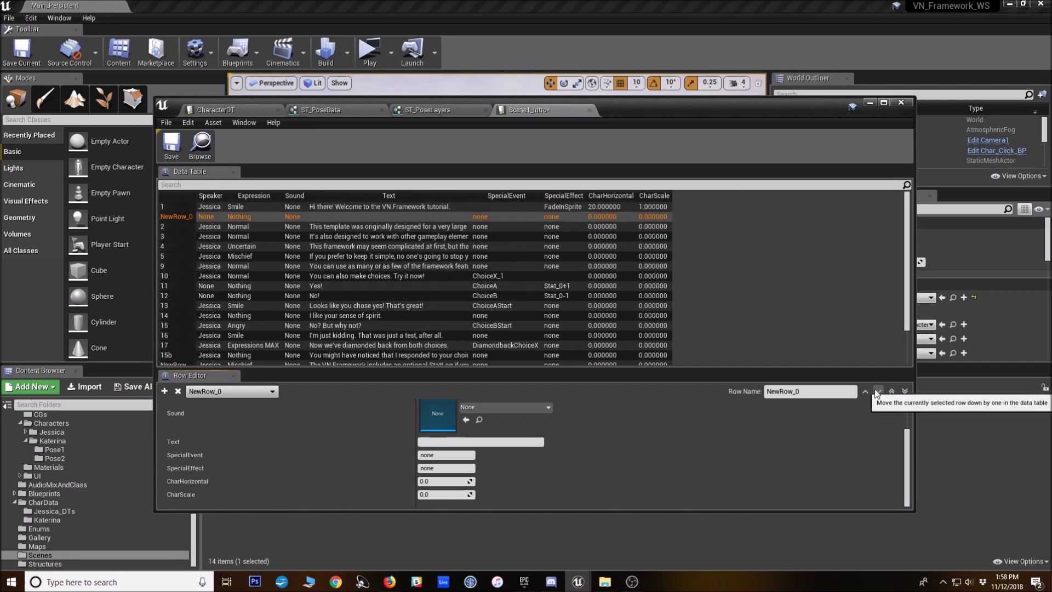
pyautogui.scroll(3, 509, 499)
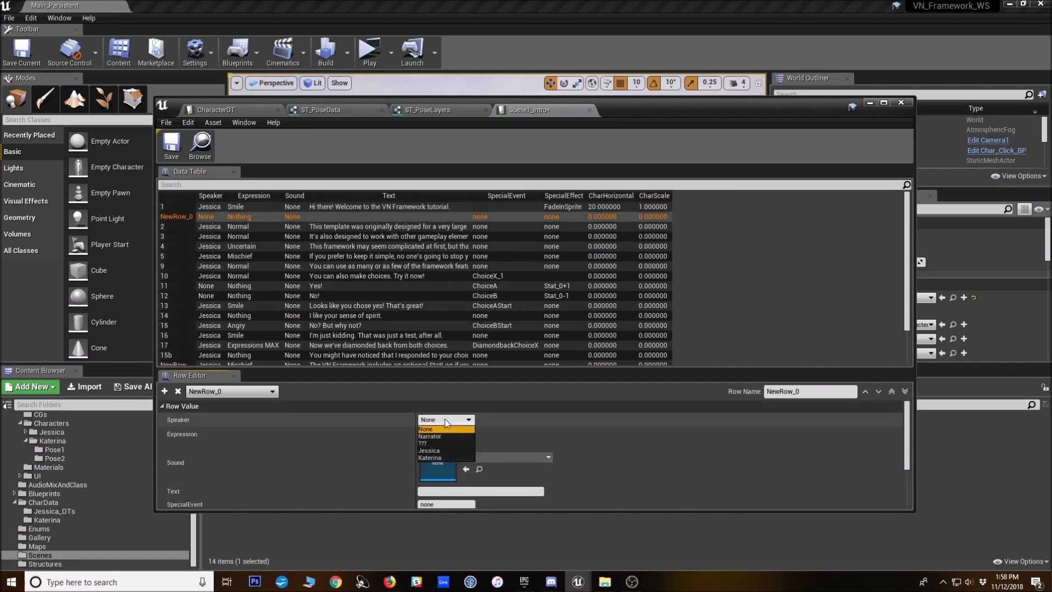
pyautogui.click(429, 457)
# Check row 1's values for reference, then rename the new row to 1b
pyautogui.scroll(-2, 558, 493)
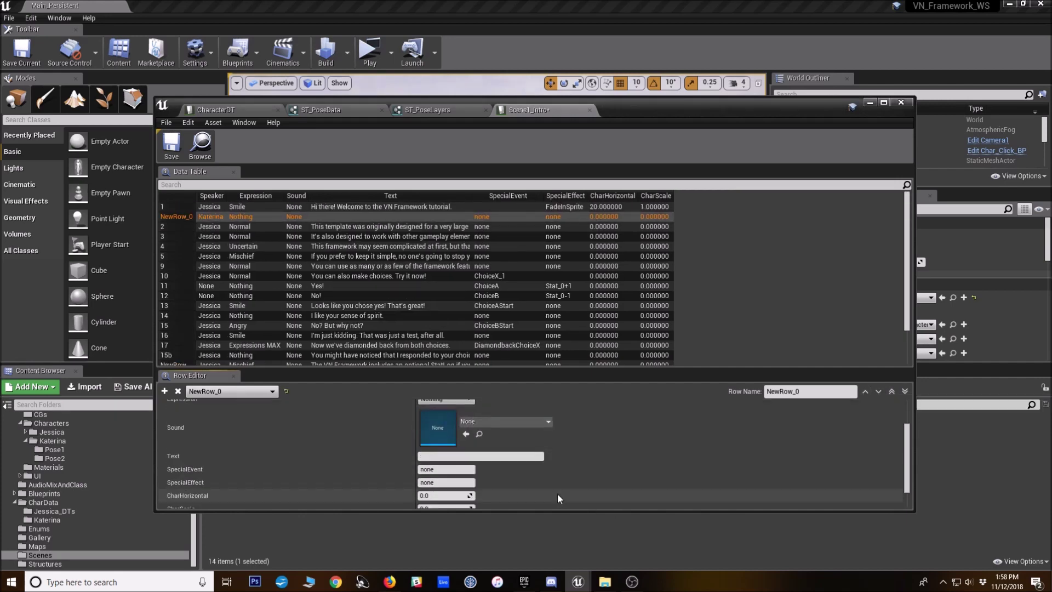
pyautogui.scroll(-1, 558, 498)
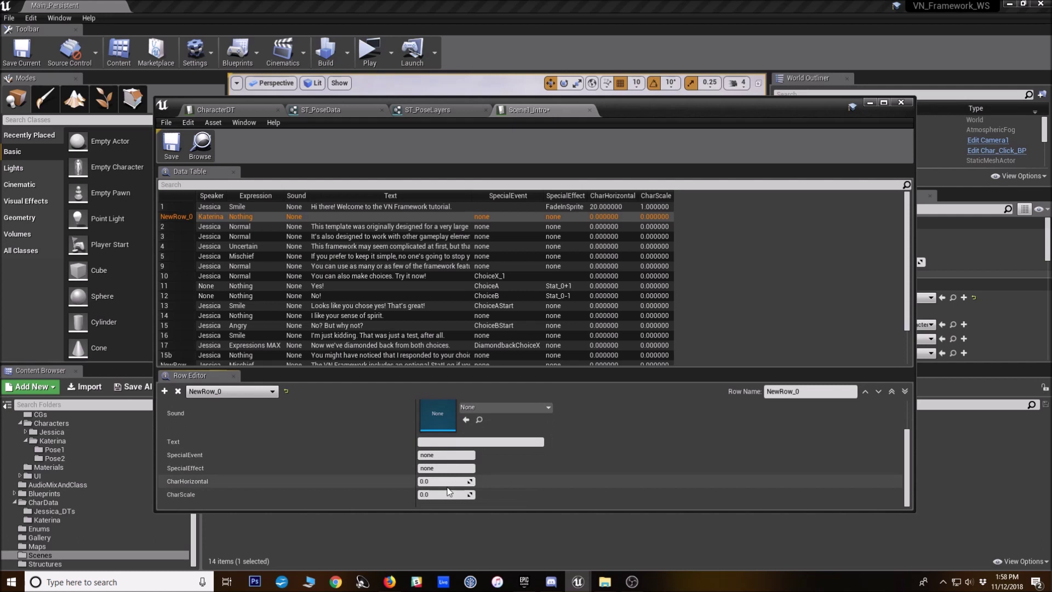
pyautogui.click(593, 206)
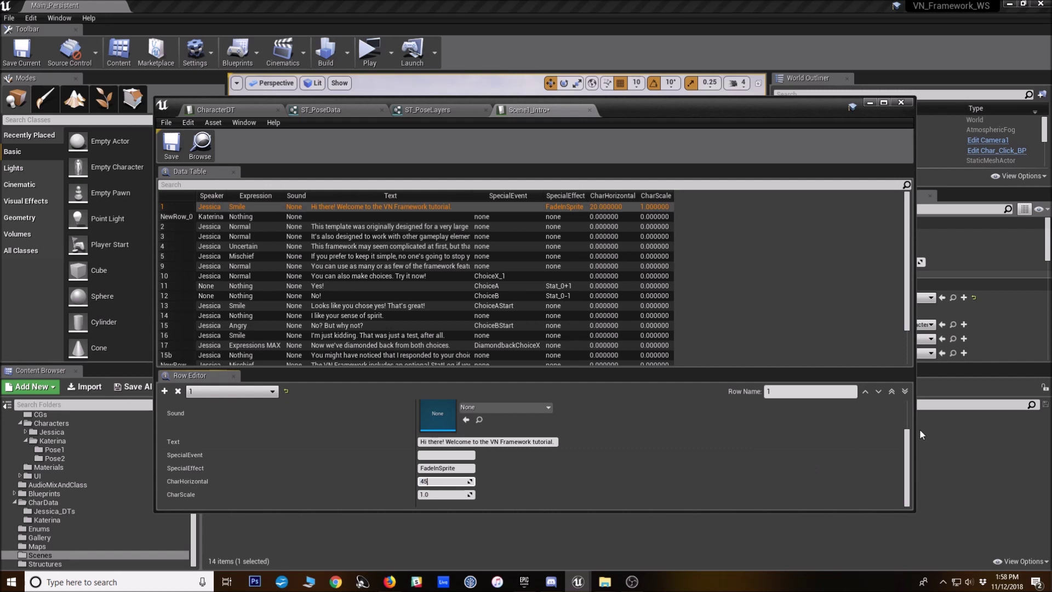
pyautogui.click(532, 216)
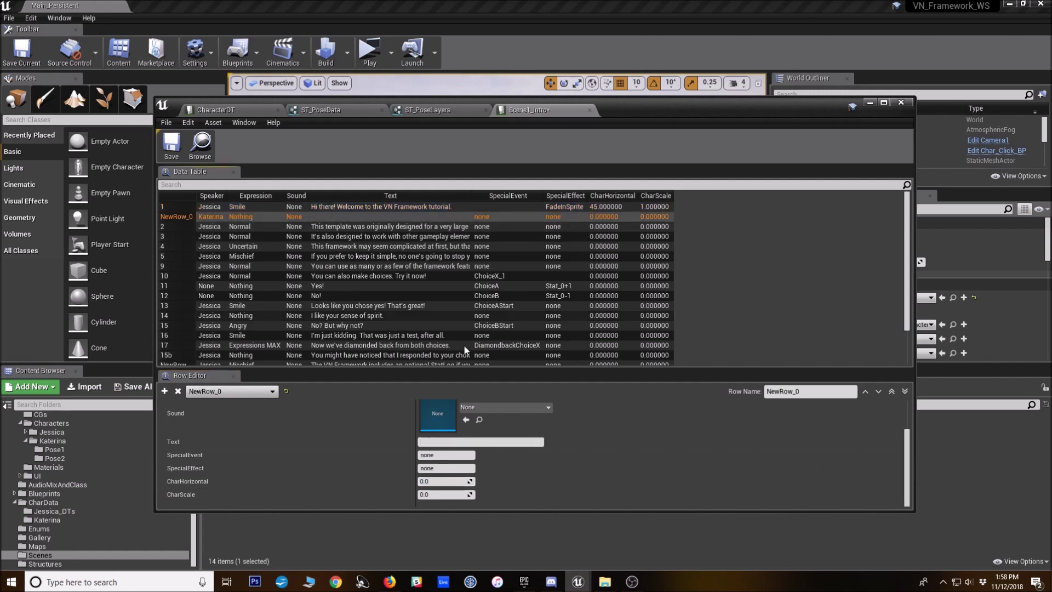
pyautogui.click(435, 480)
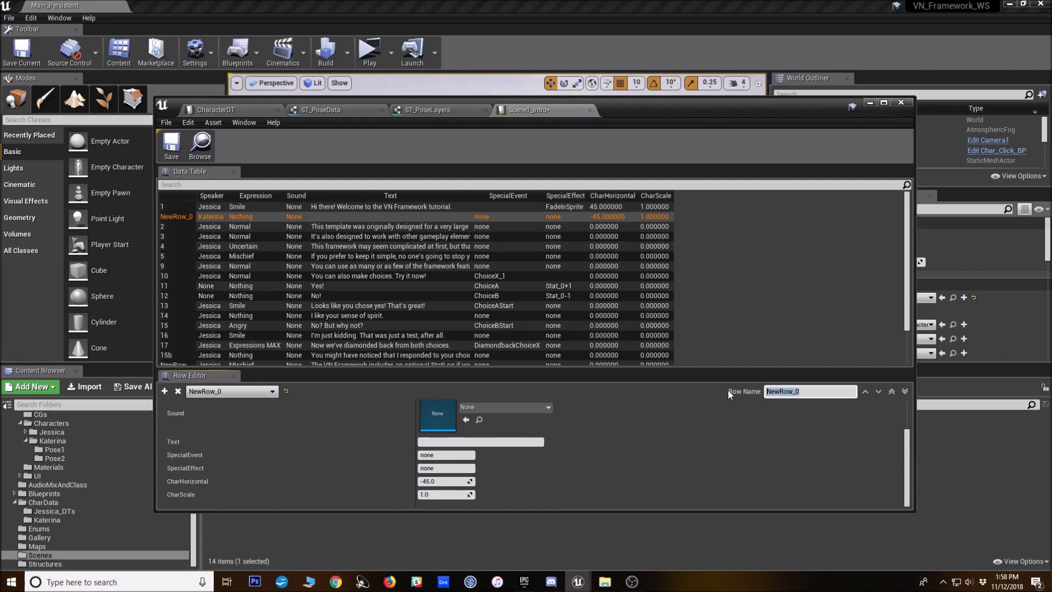
pyautogui.write('1b')
pyautogui.press('Return')
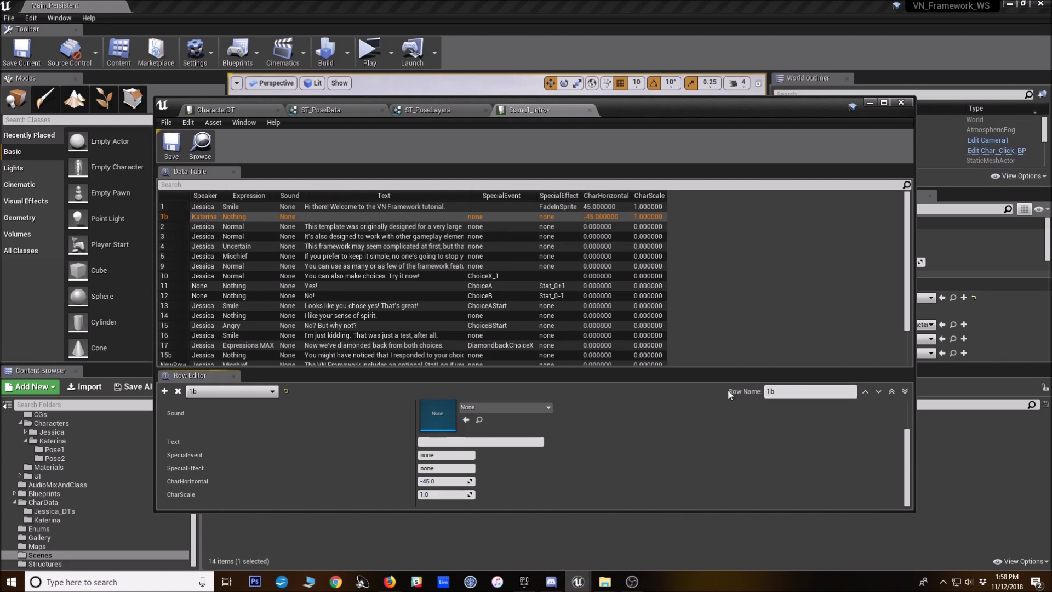
pyautogui.click(244, 226)
# Add another row right after 1b and set row 1b's expression to Smile
pyautogui.click(165, 391)
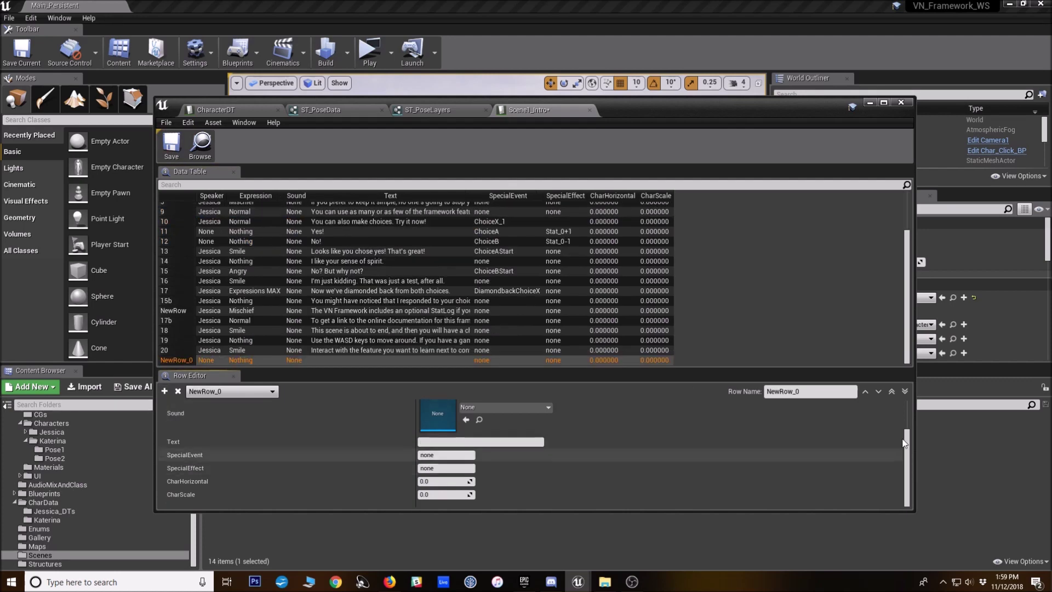
pyautogui.click(891, 391)
pyautogui.click(878, 391)
pyautogui.click(878, 391)
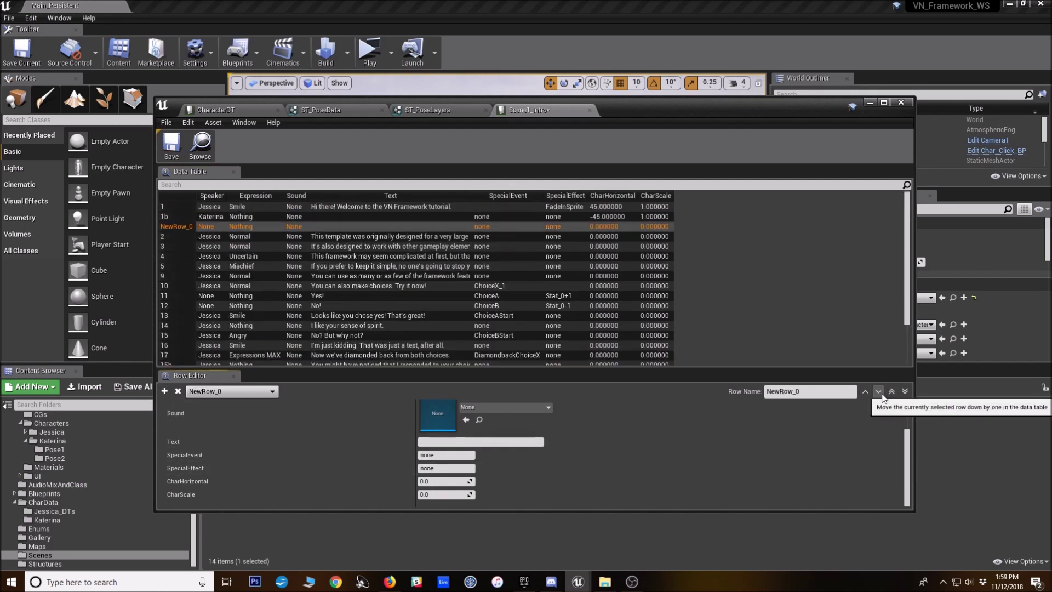
pyautogui.click(324, 218)
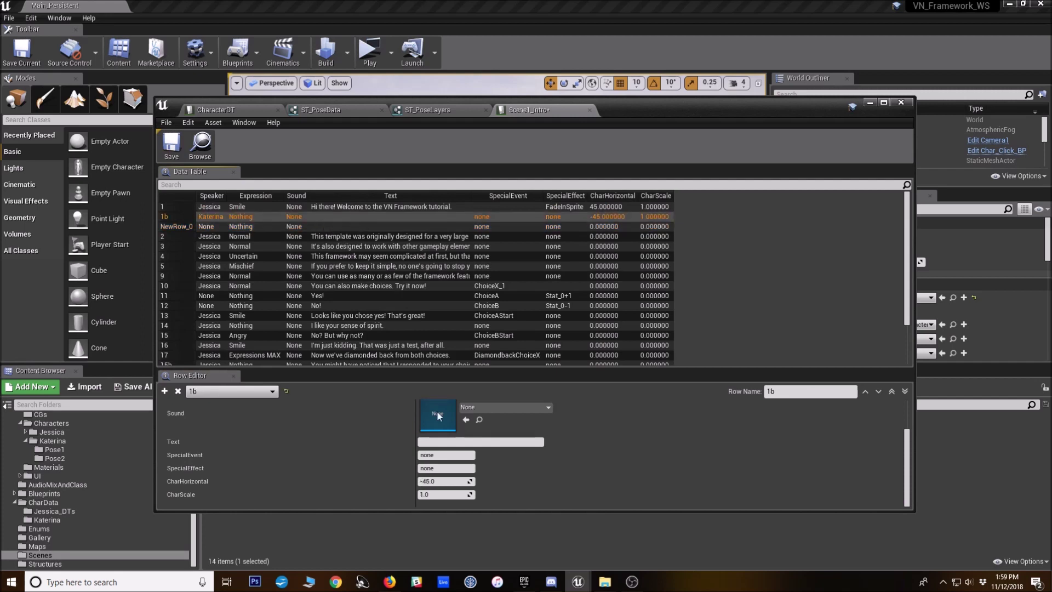
pyautogui.scroll(2, 475, 452)
pyautogui.click(450, 434)
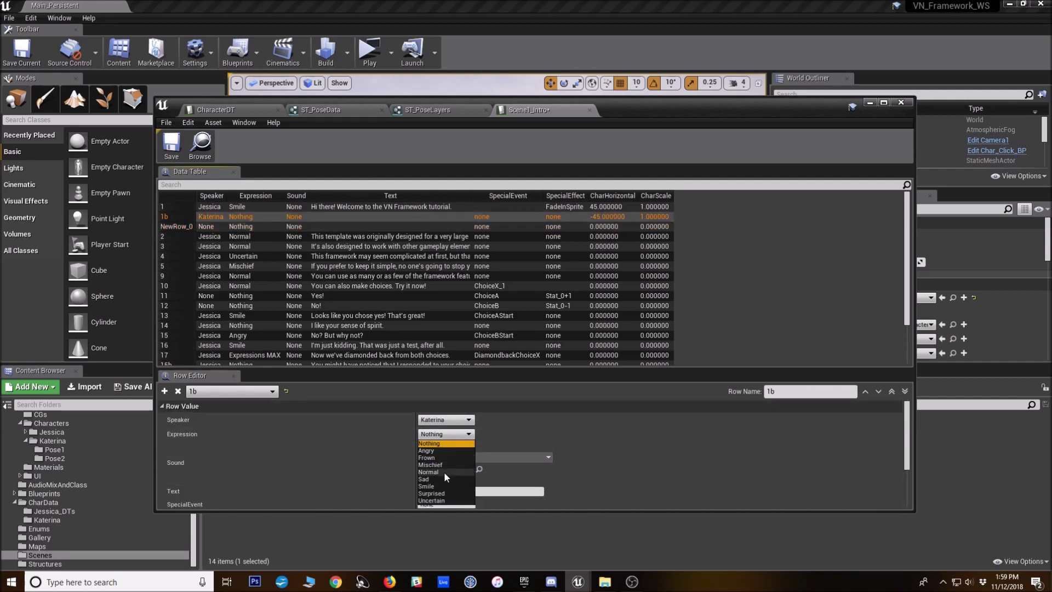
pyautogui.click(427, 486)
pyautogui.scroll(-2, 572, 473)
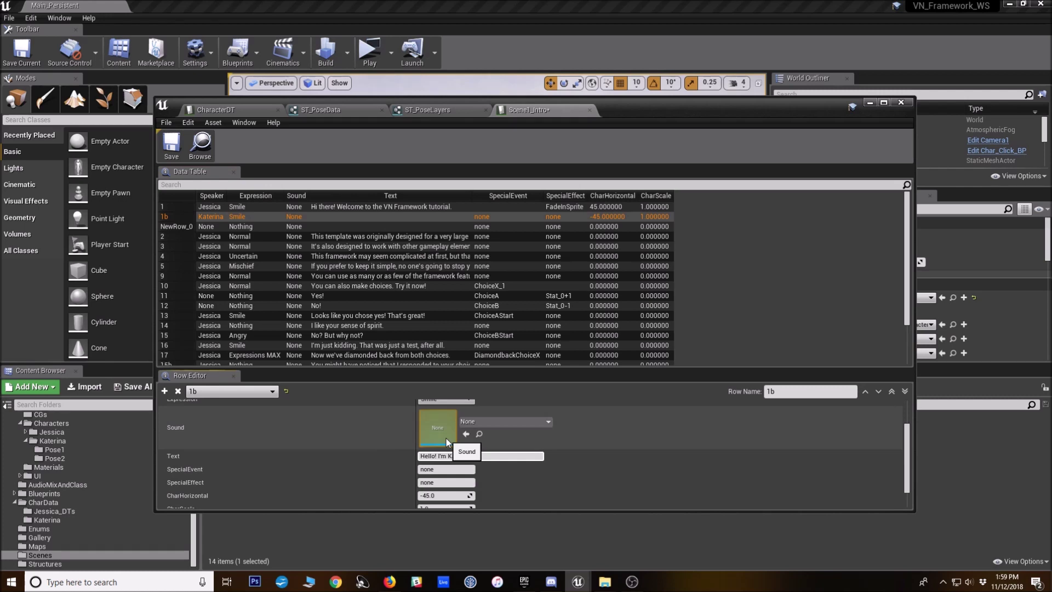
# Make Katerina the speaker of NewRow_0 with a Normal expression
pyautogui.click(207, 227)
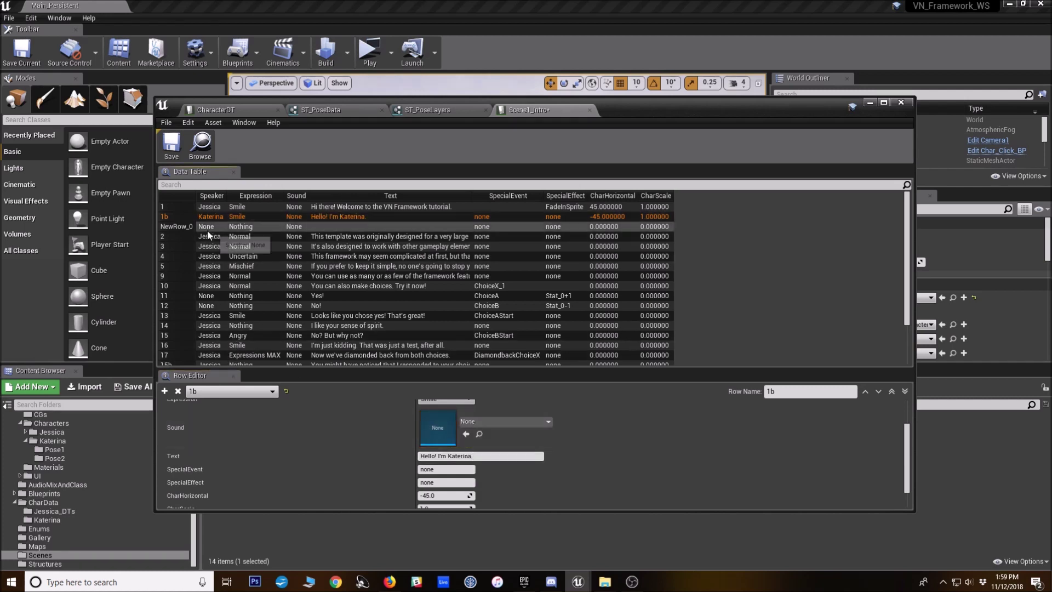
pyautogui.click(438, 420)
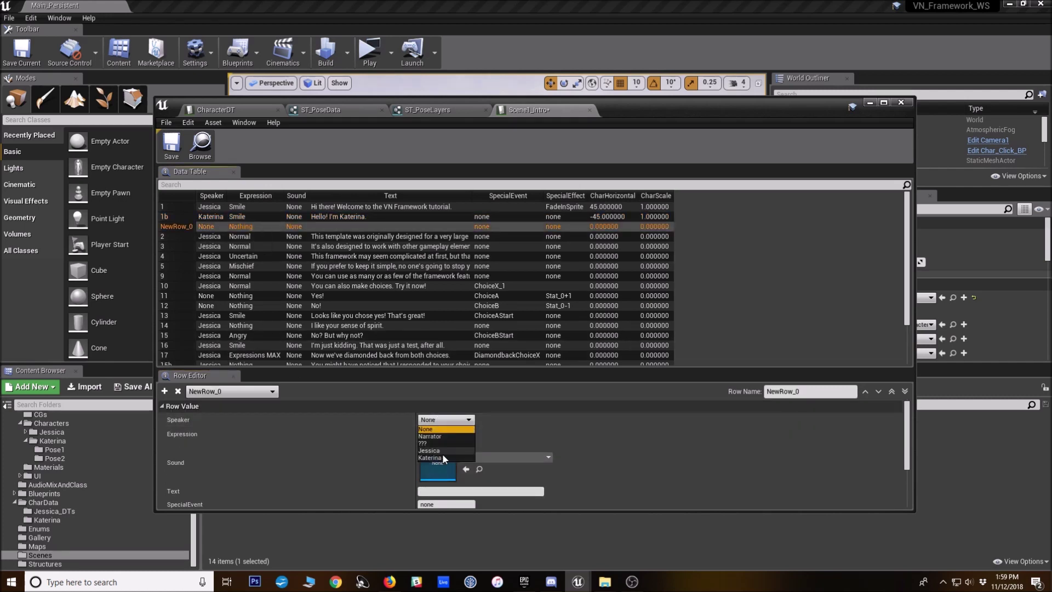
pyautogui.click(442, 458)
pyautogui.click(439, 421)
pyautogui.click(441, 433)
pyautogui.click(443, 433)
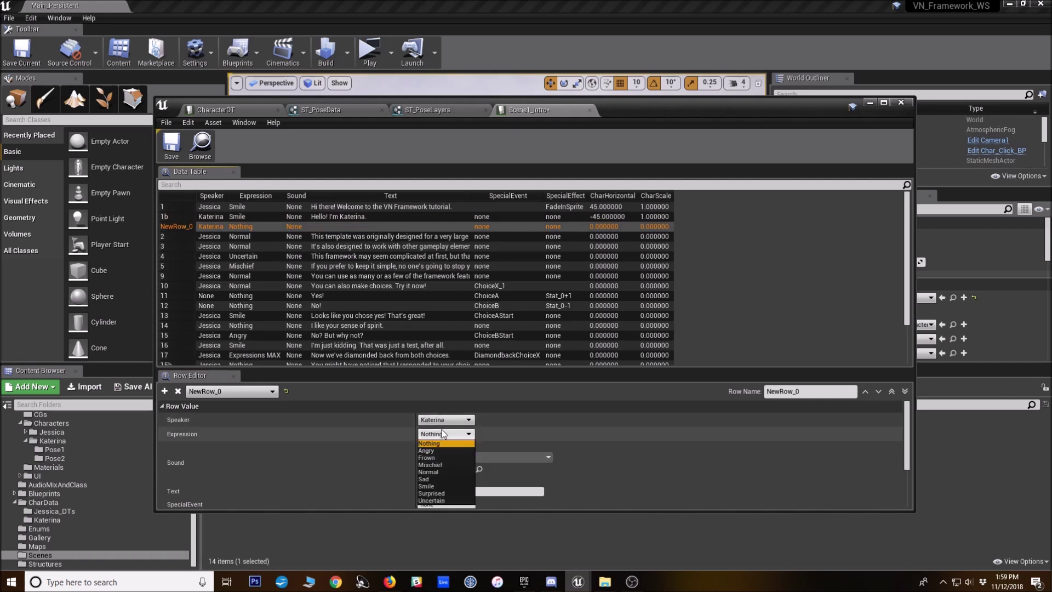
pyautogui.click(439, 471)
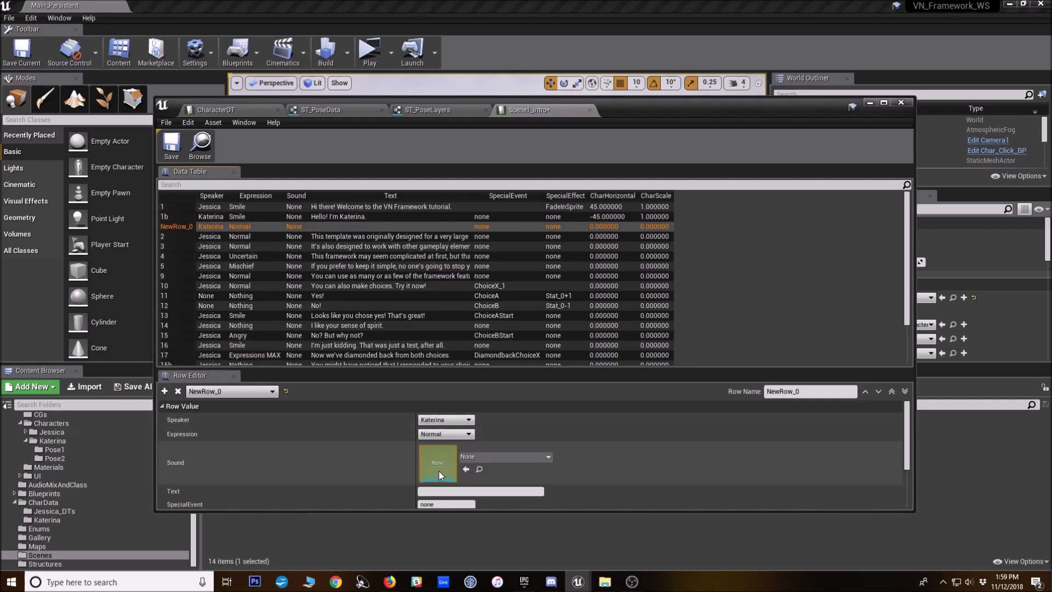
# Give NewRow_0 the line 'I have 2 different poses.' and save Scene1_Intro
pyautogui.scroll(-2, 440, 448)
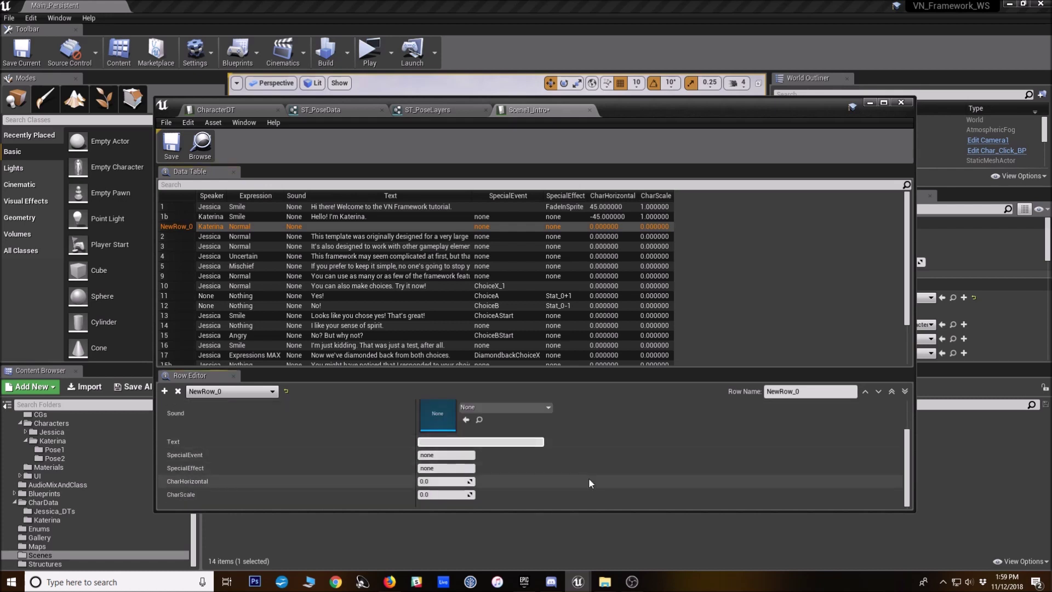
pyautogui.write('I have 2 different poses.')
pyautogui.press('Return')
pyautogui.scroll(3, 588, 478)
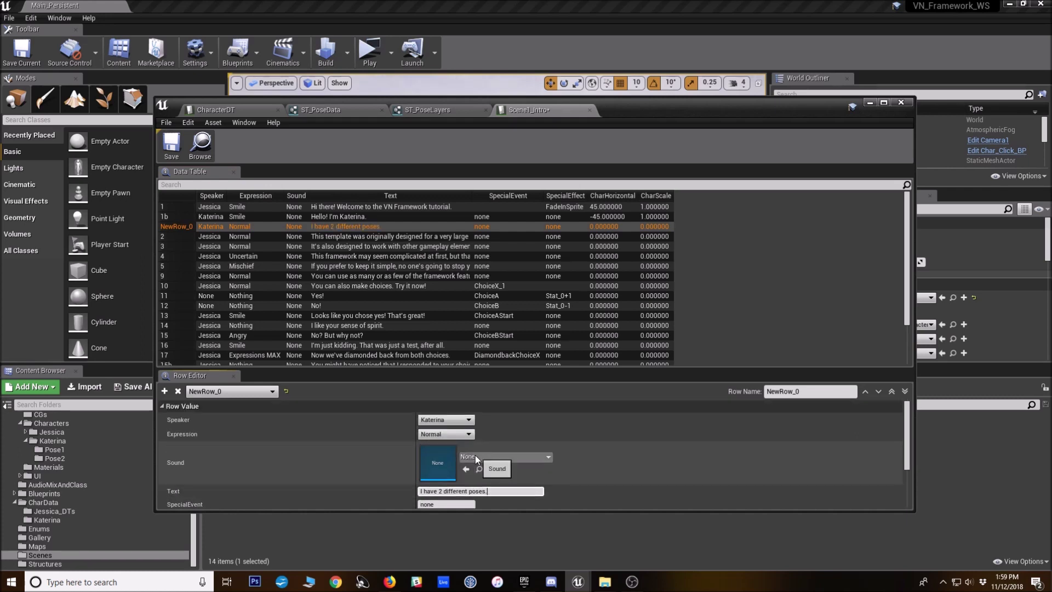
pyautogui.click(171, 143)
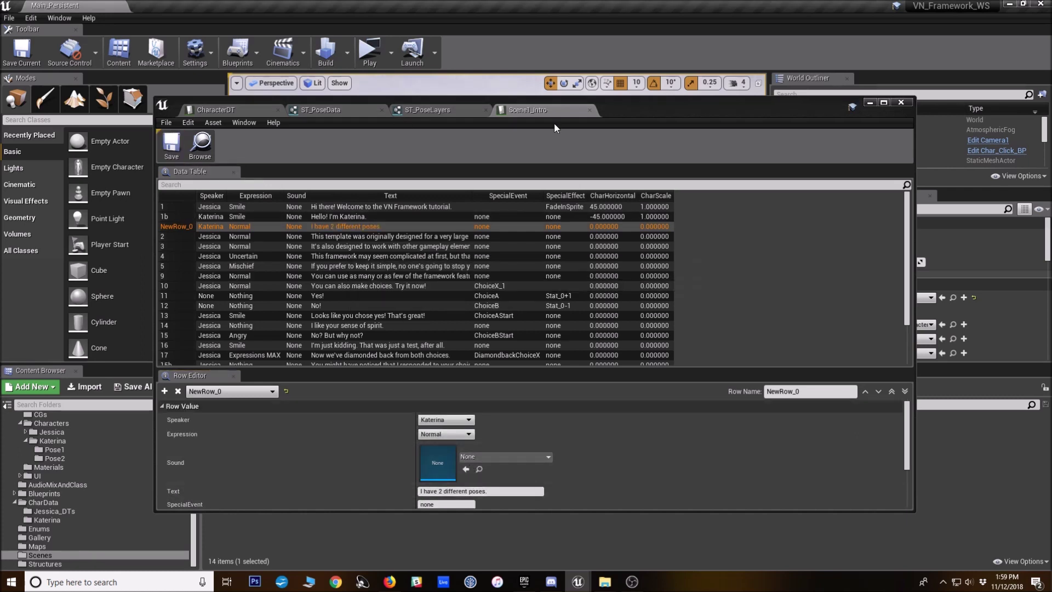
pyautogui.moveTo(623, 124); pyautogui.dragTo(597, 130)
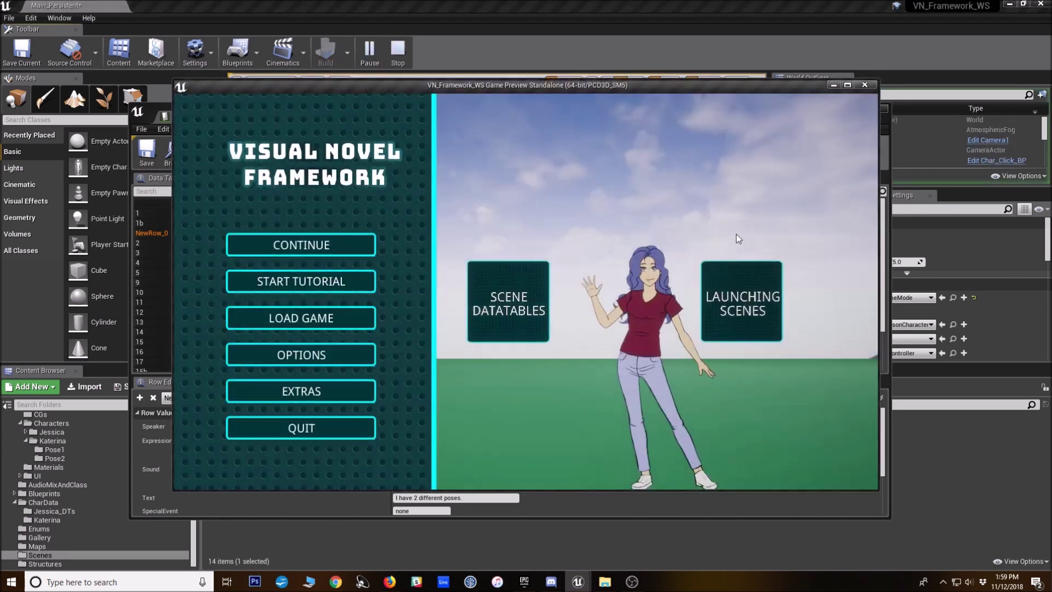
pyautogui.click(279, 291)
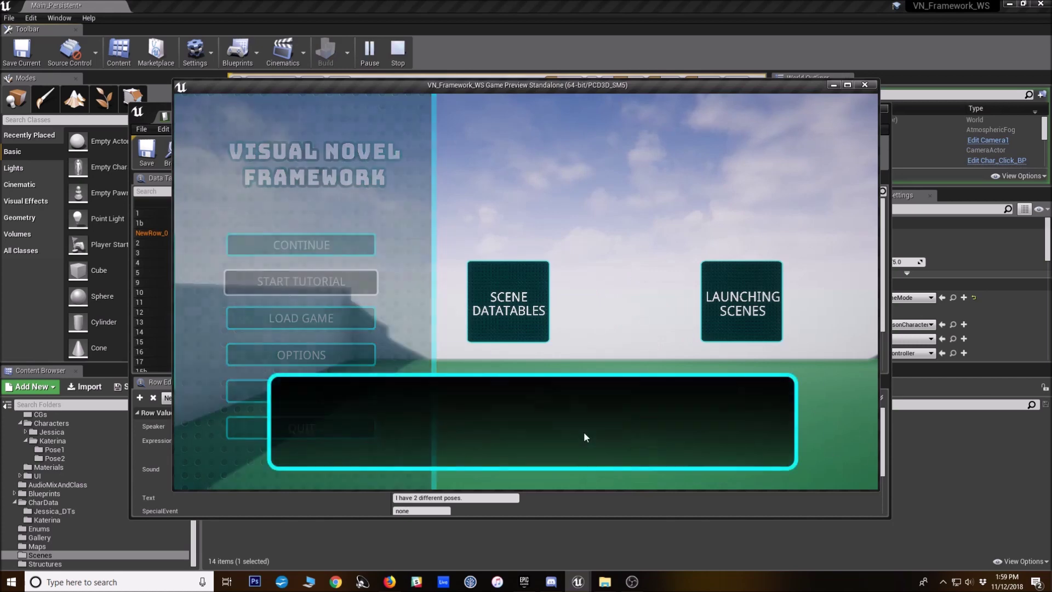
pyautogui.click(493, 419)
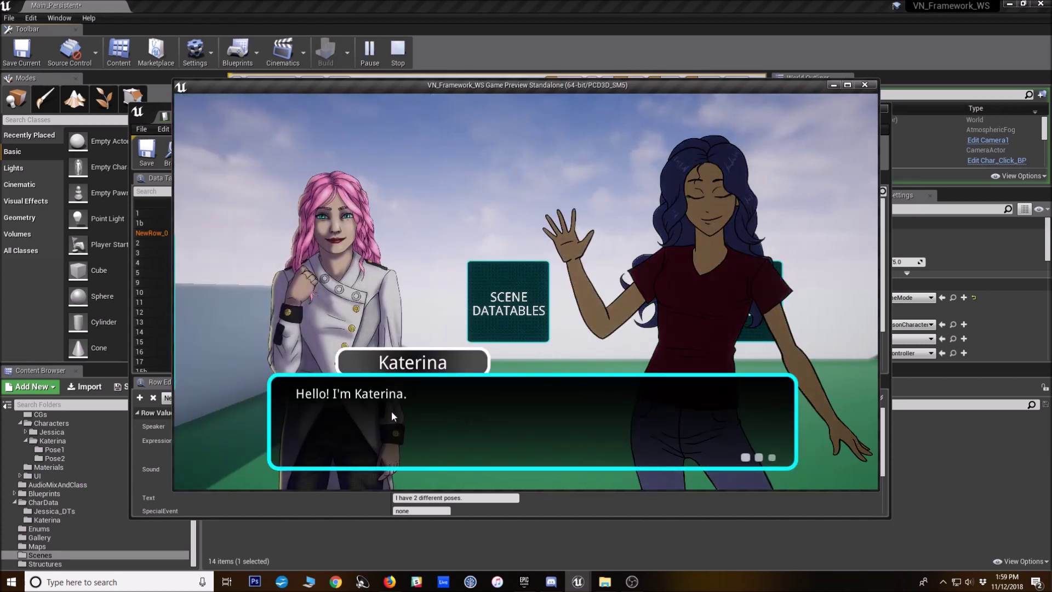
pyautogui.click(261, 311)
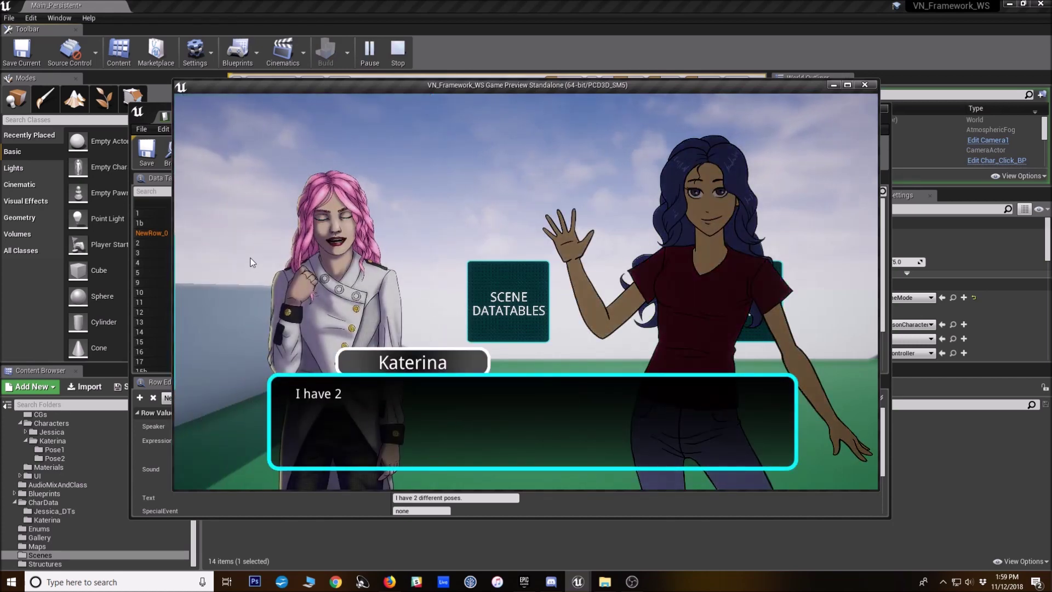
pyautogui.click(318, 246)
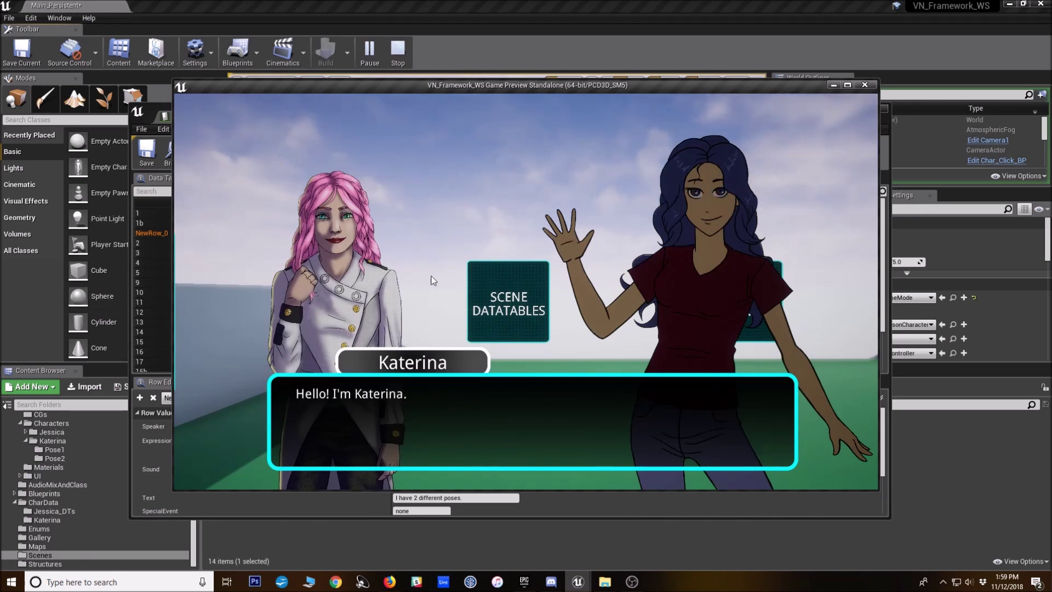
pyautogui.click(308, 233)
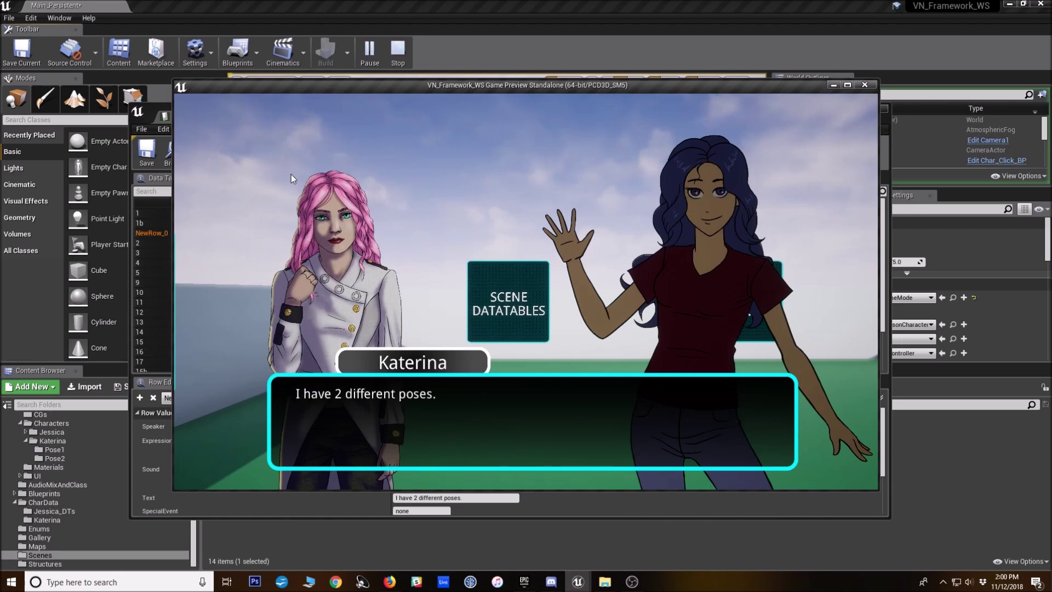
pyautogui.click(260, 286)
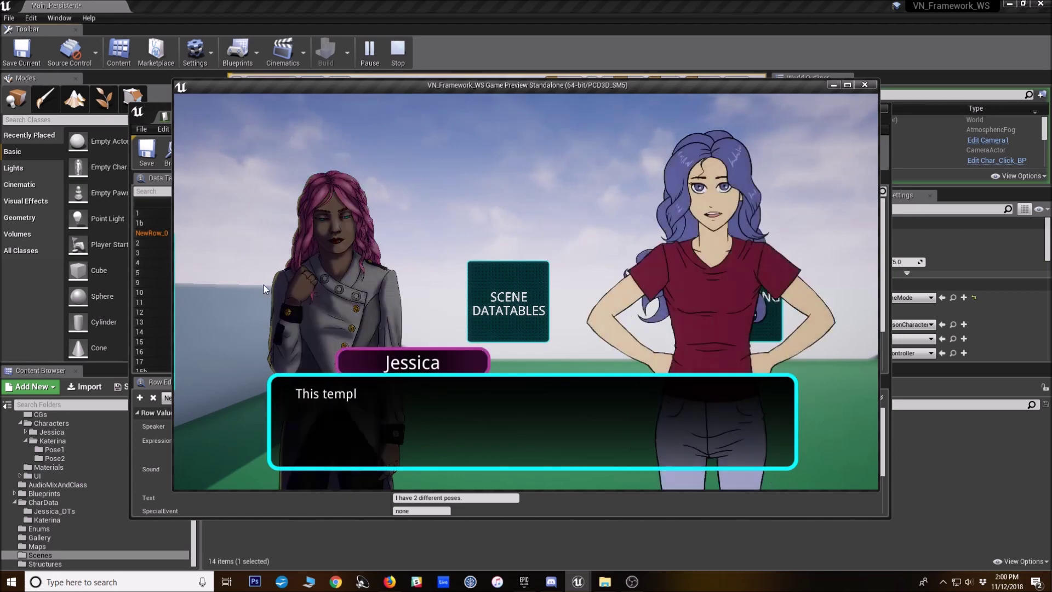
pyautogui.click(264, 284)
pyautogui.click(264, 284)
pyautogui.click(264, 284)
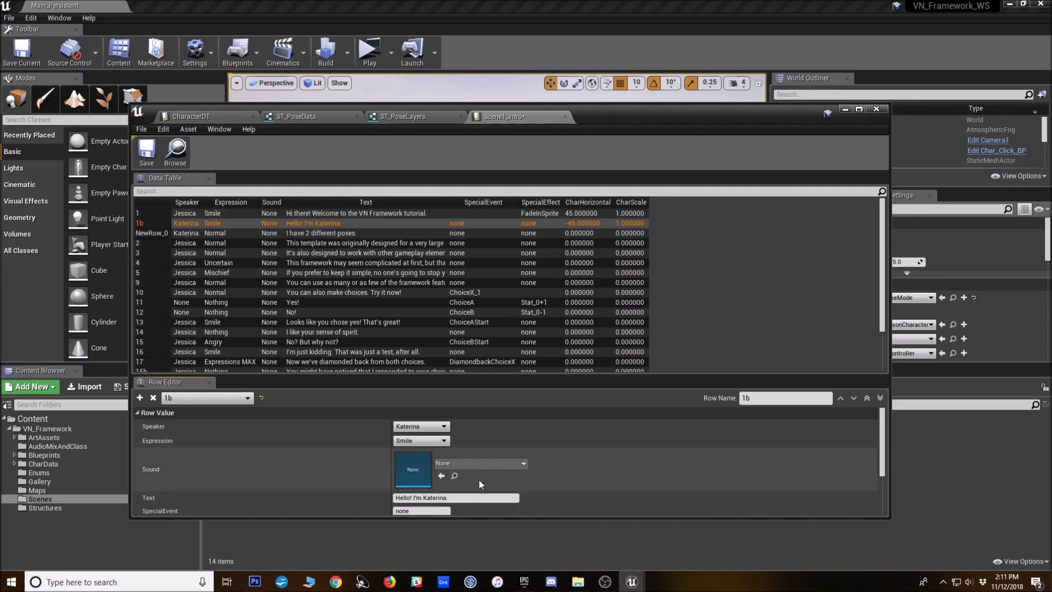
pyautogui.scroll(-3, 480, 484)
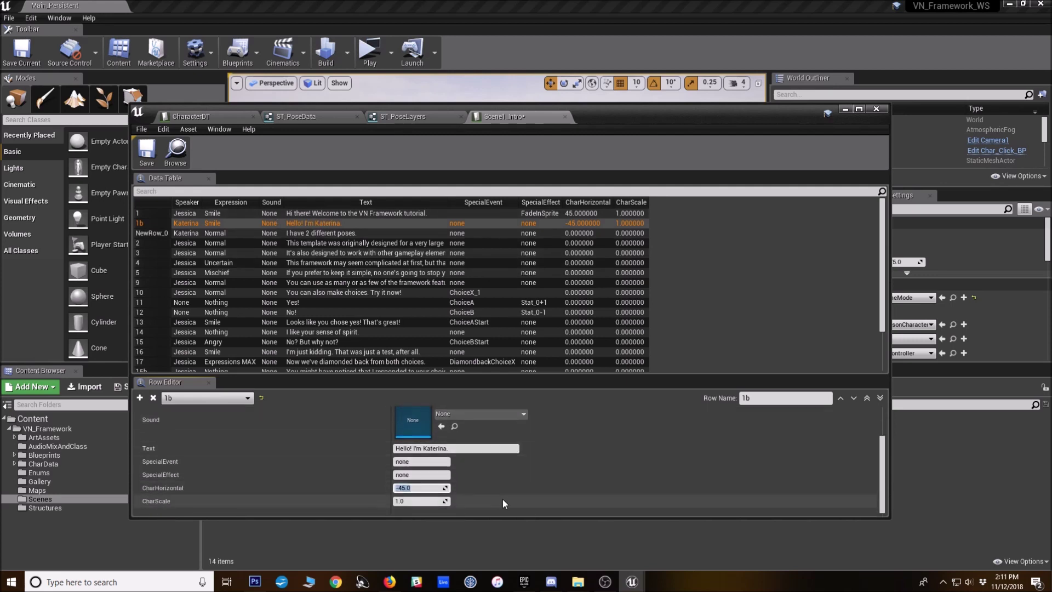
# Enter 0 for row 1b's CharHorizontal and CharScale, move the table editor aside, and launch the standalone preview
pyautogui.write('0')
pyautogui.click(404, 501)
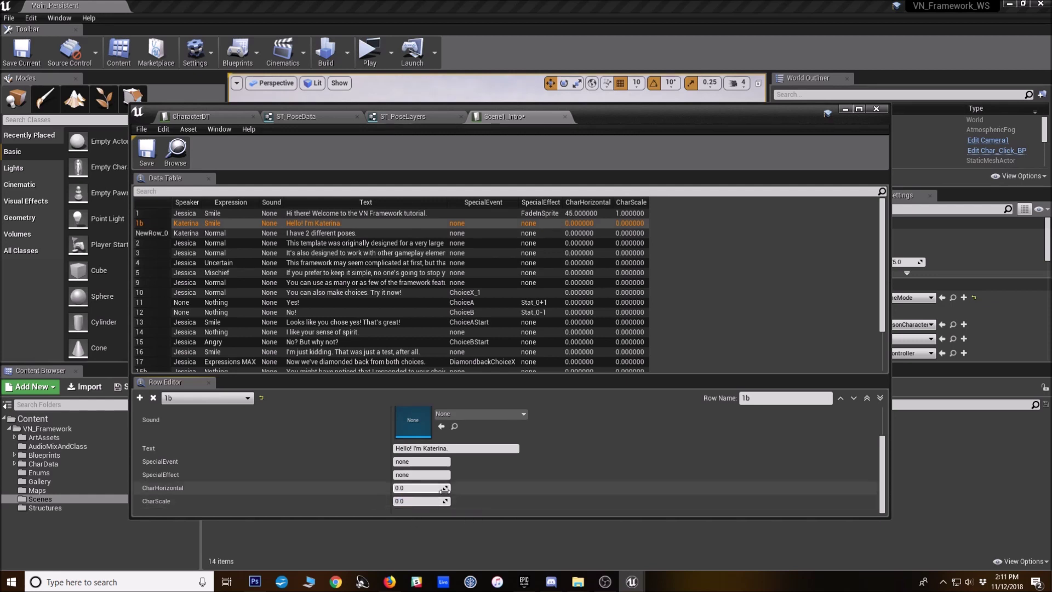
pyautogui.click(404, 487)
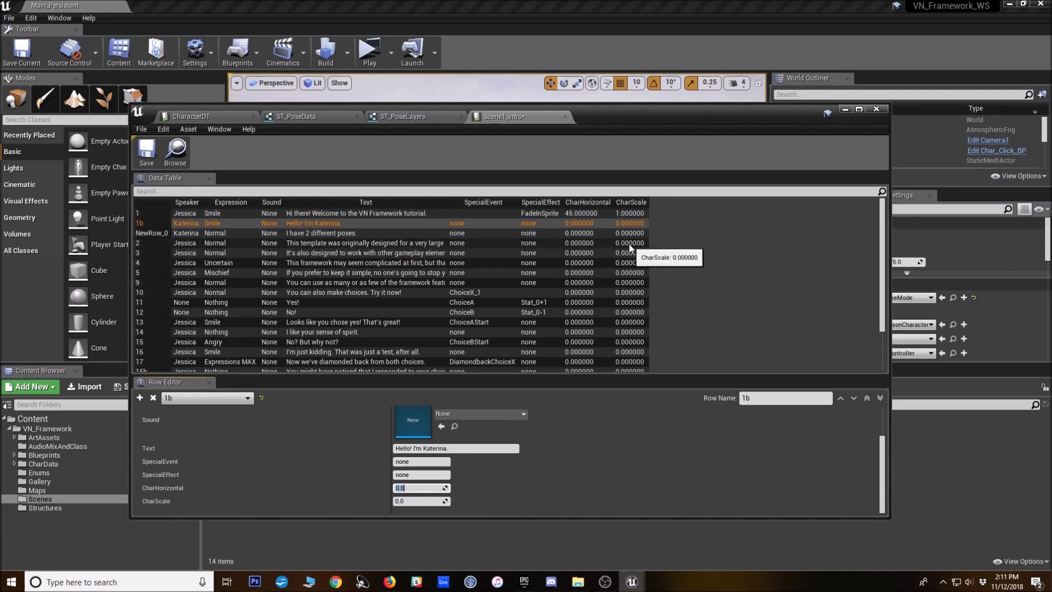
pyautogui.moveTo(416, 138); pyautogui.dragTo(367, 137)
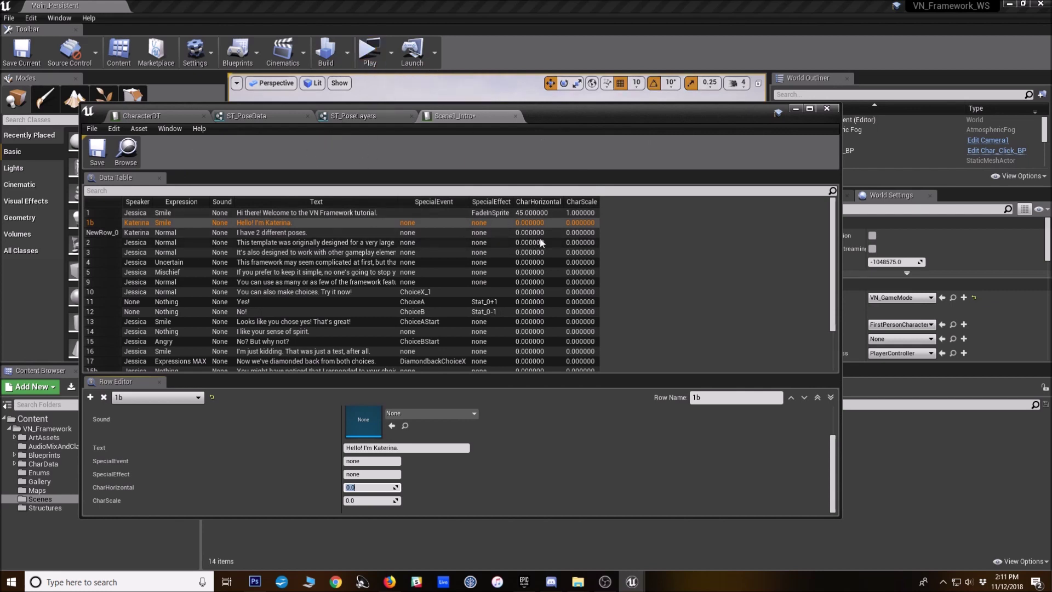
pyautogui.click(369, 50)
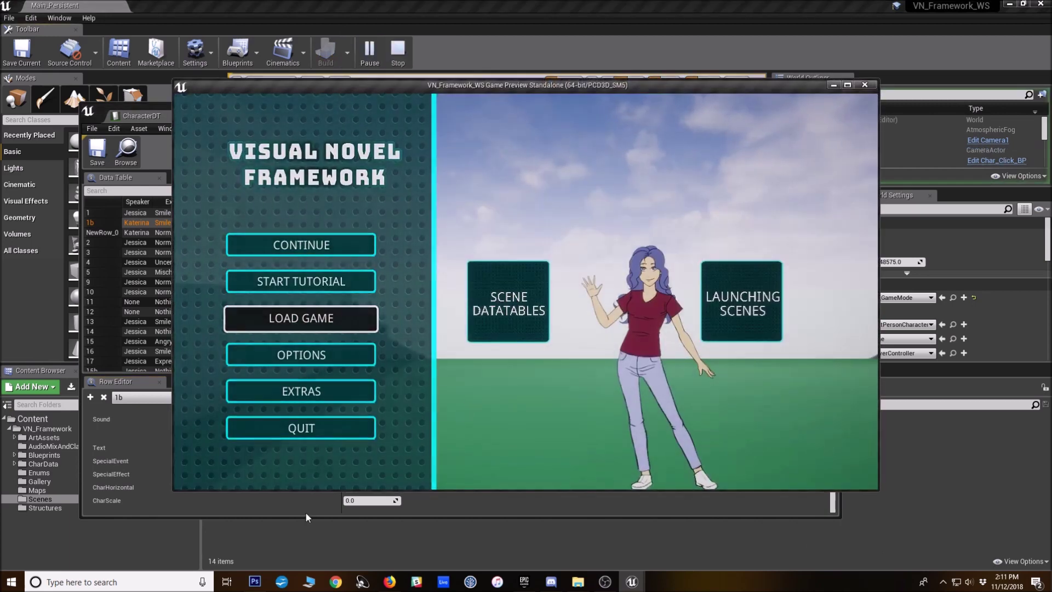
# Open the Extras section of the game's main menu in the preview
pyautogui.click(302, 391)
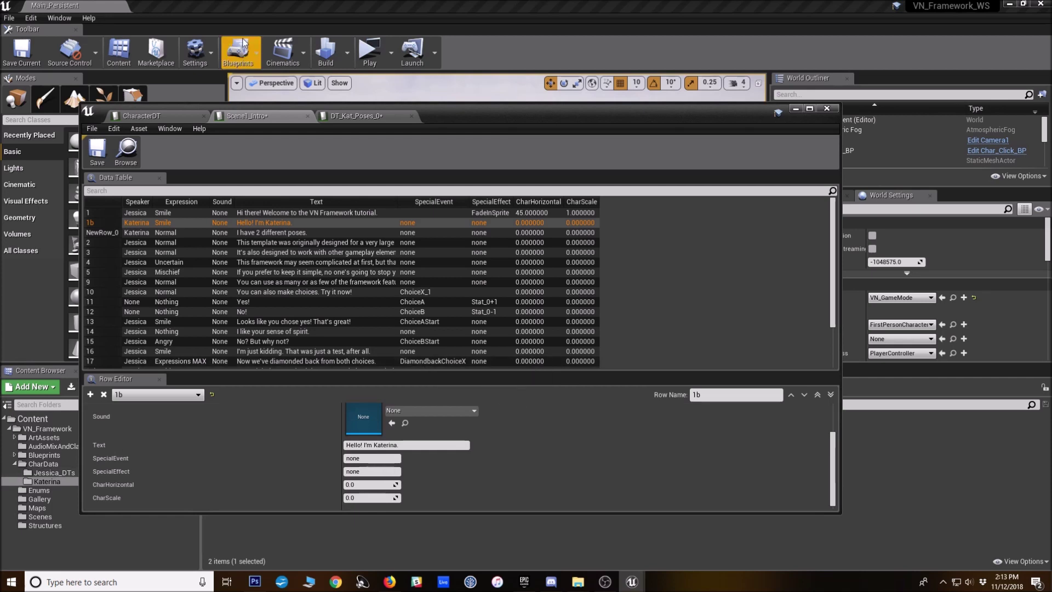
# Switch to the DT_Kat_Poses_0 table and scroll to Pose1's BlinkFB and MouthFB flipbooks
pyautogui.click(356, 115)
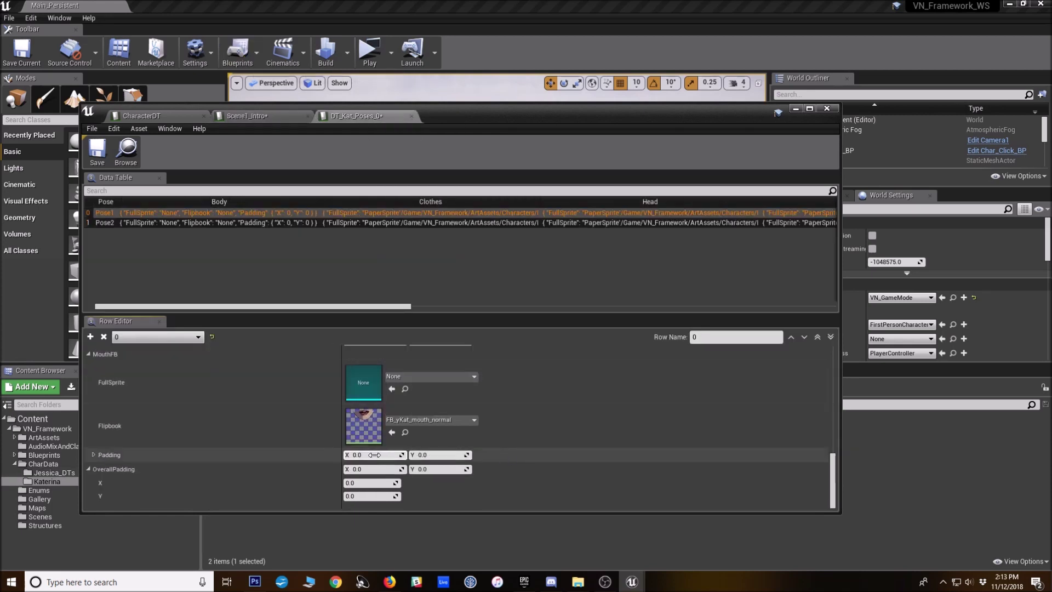
pyautogui.scroll(3, 374, 455)
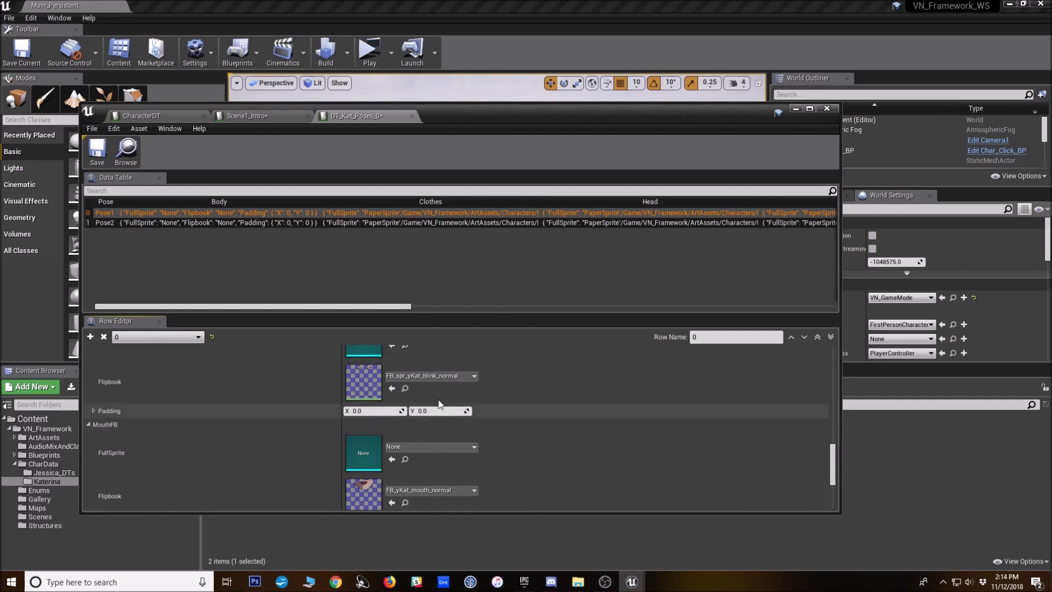
pyautogui.scroll(4, 383, 433)
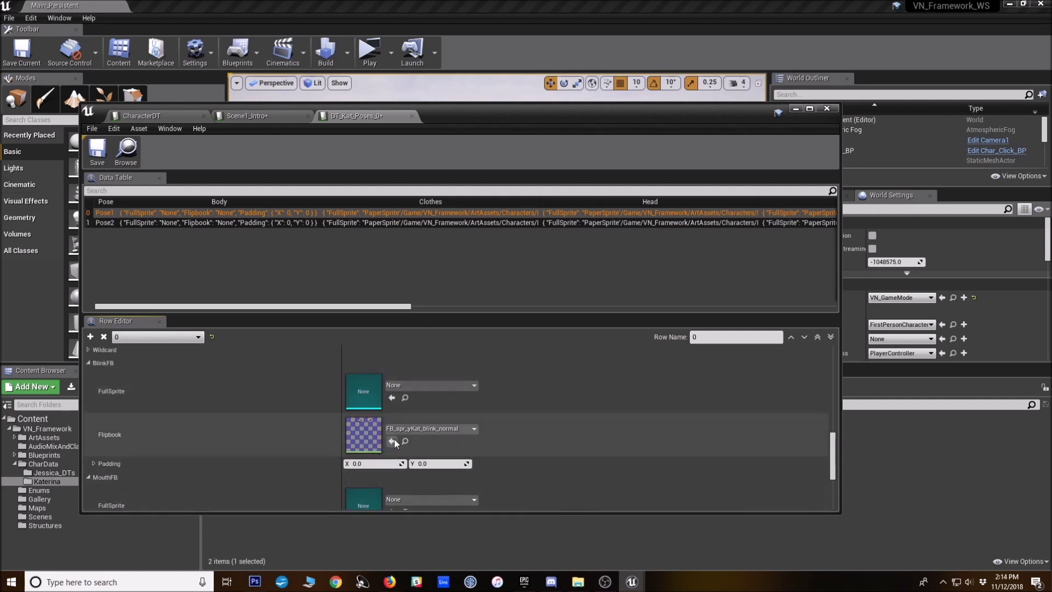